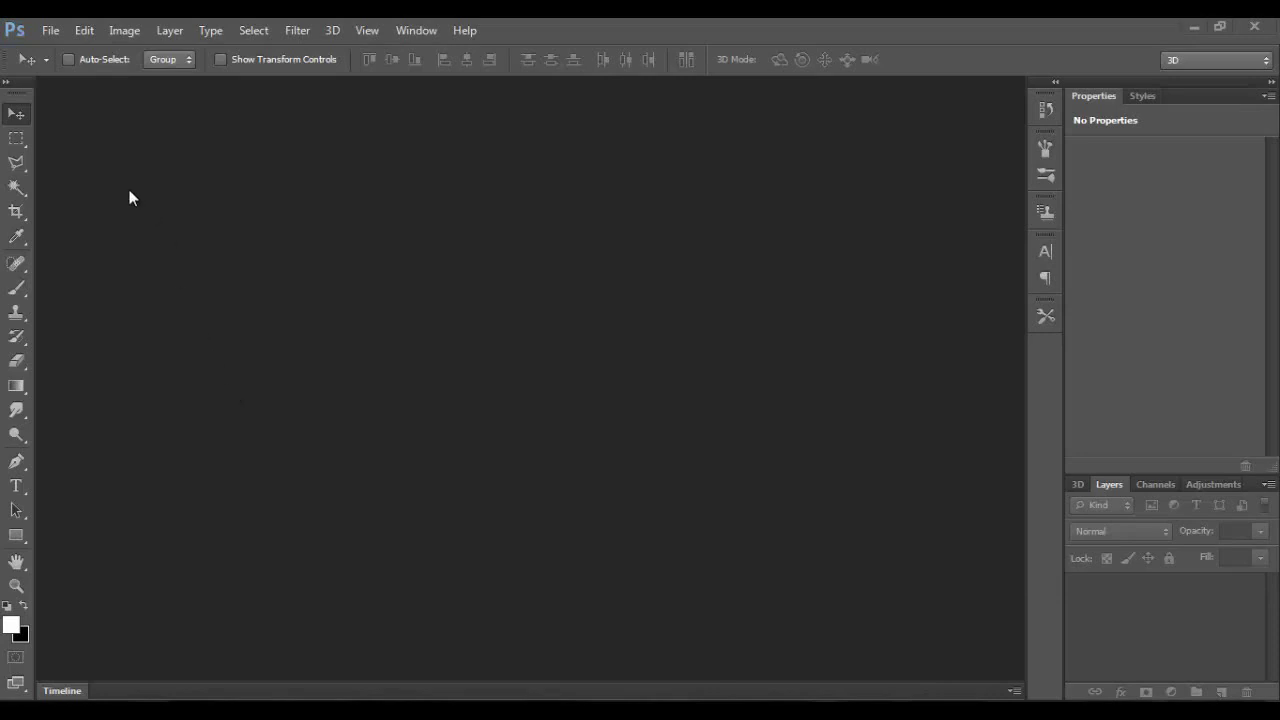
Step: Create a new blank white document 430 px wide and 170 px tall
left_click(46, 32)
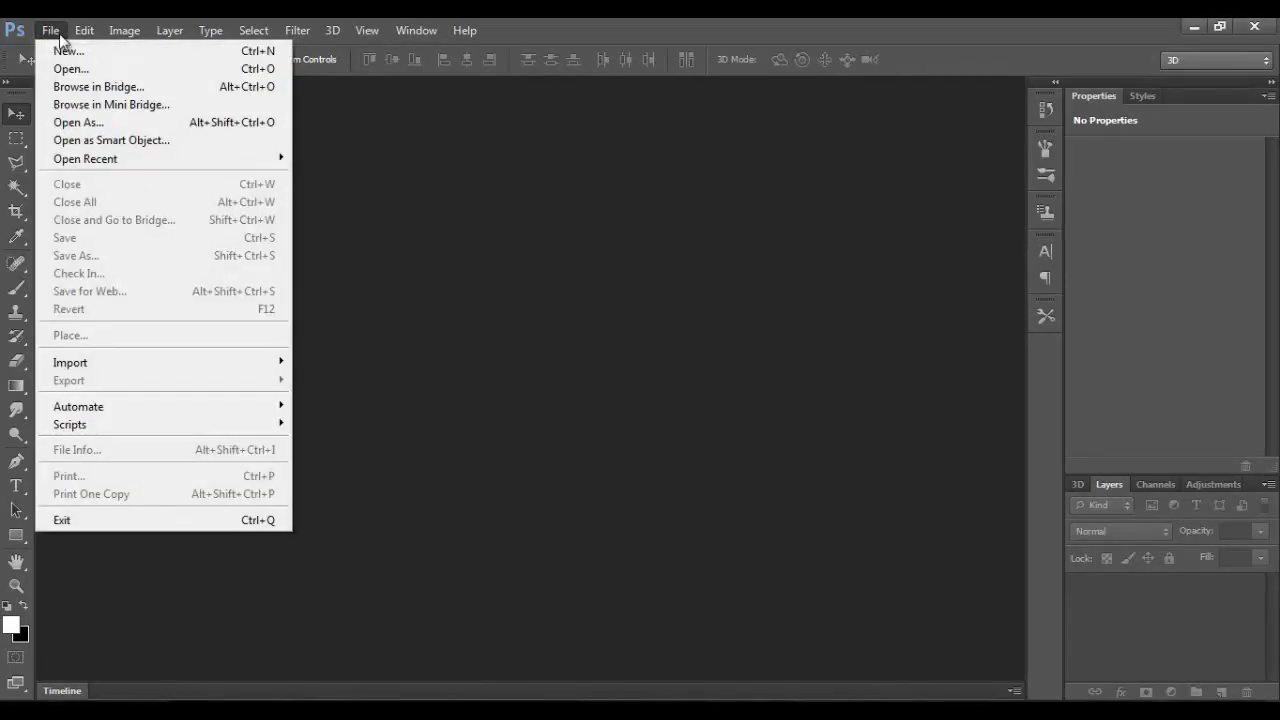
left_click(51, 33)
left_click(51, 35)
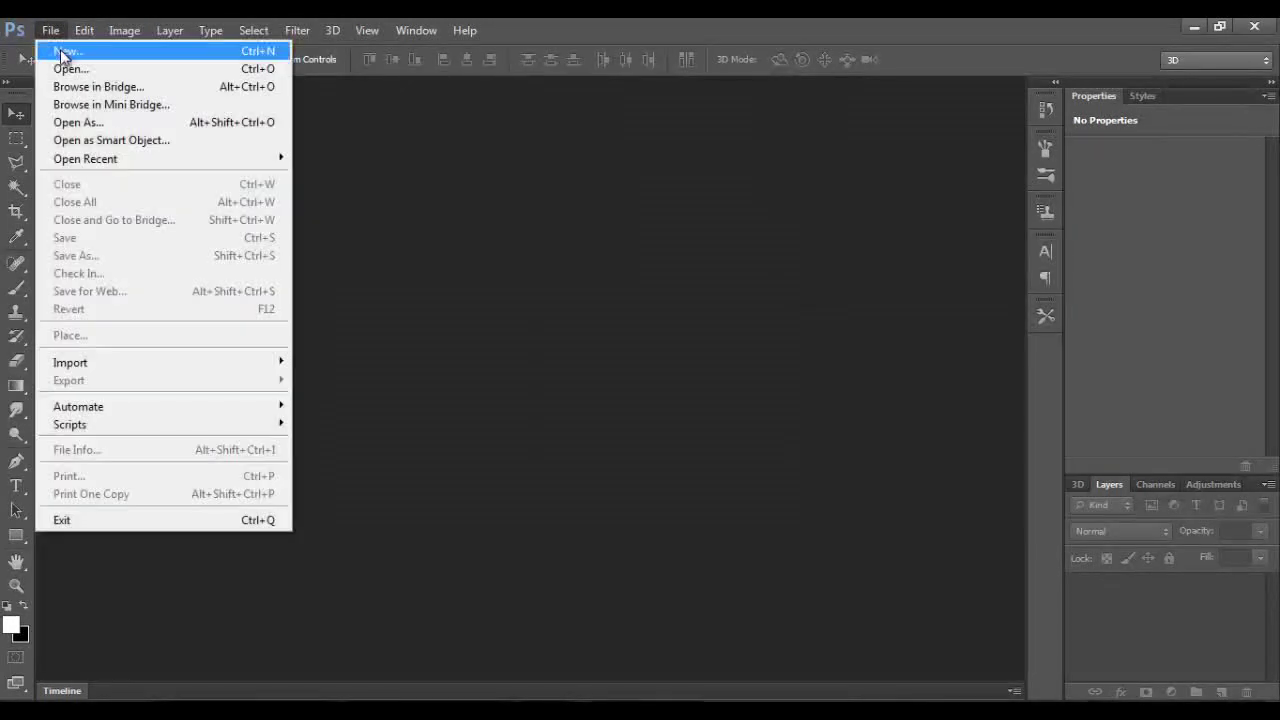
key("Tab")
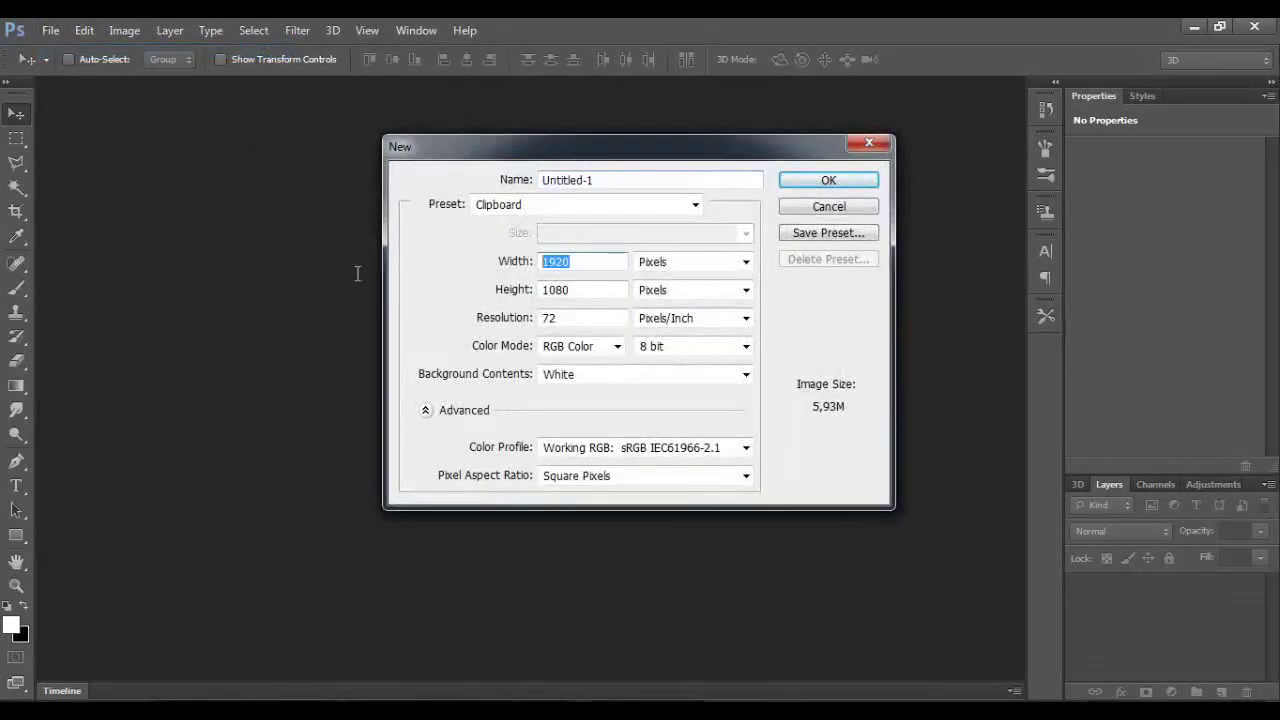
type("430")
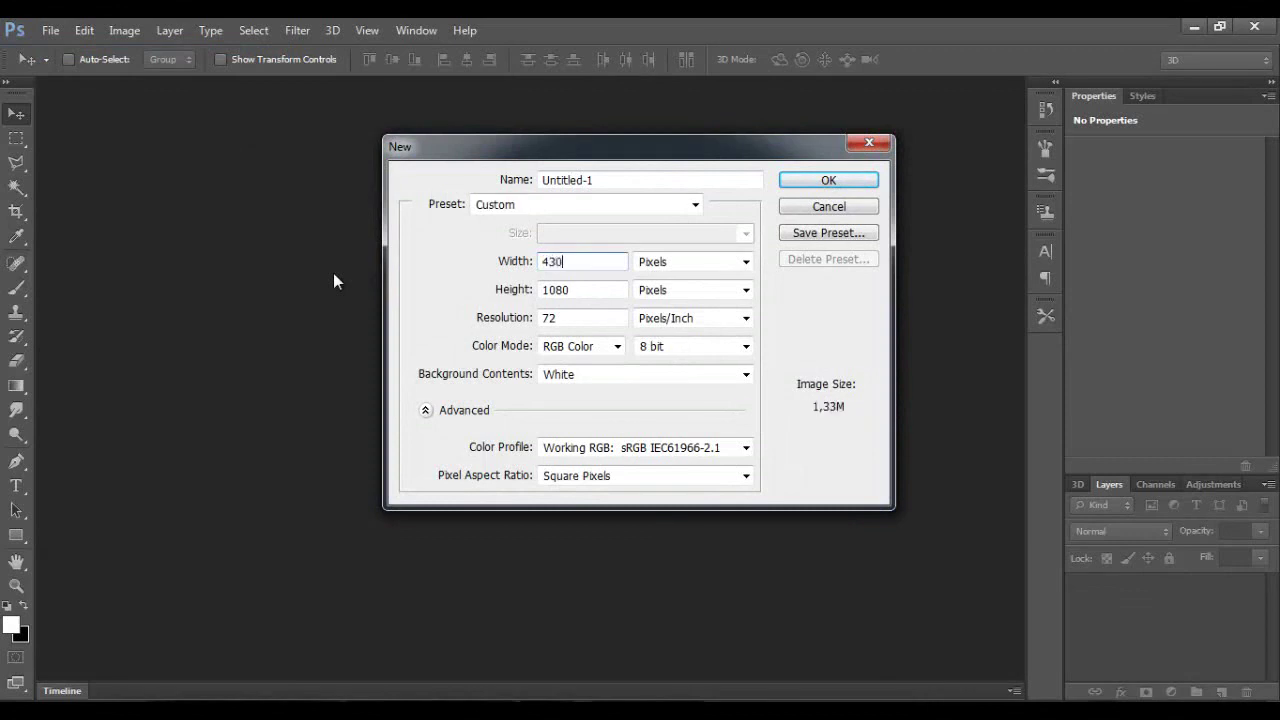
double_click(586, 289)
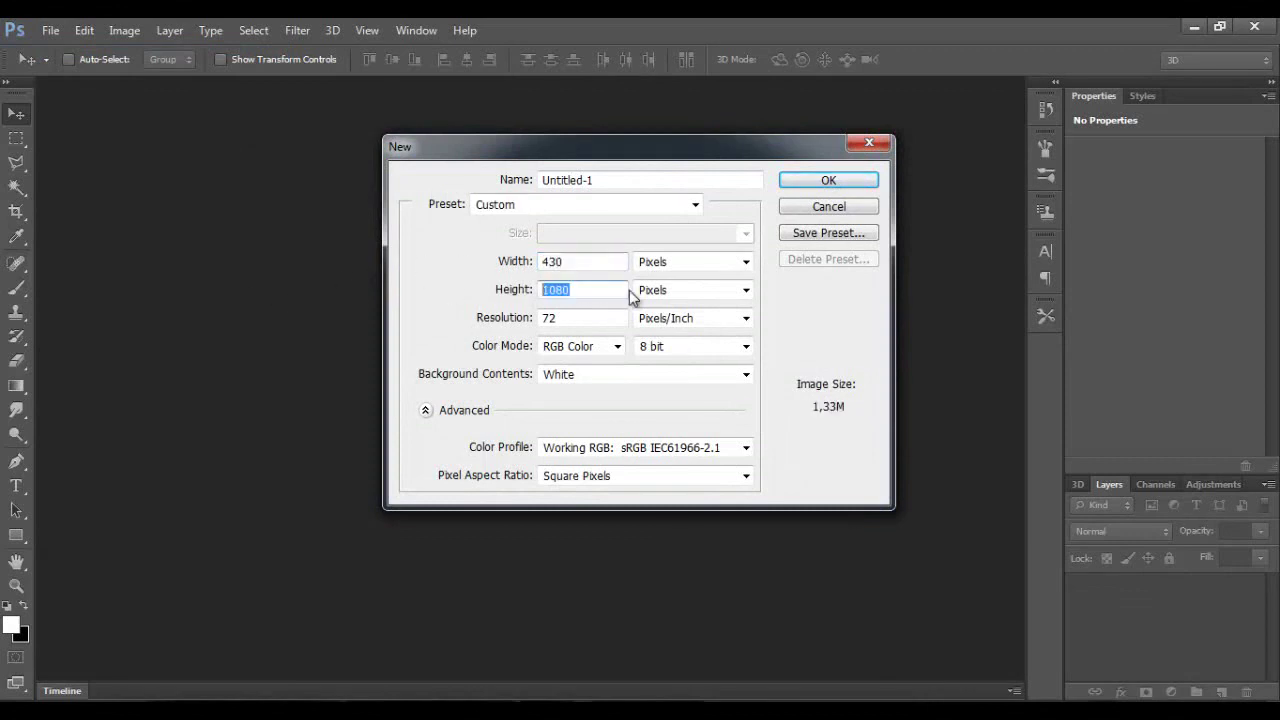
type("1")
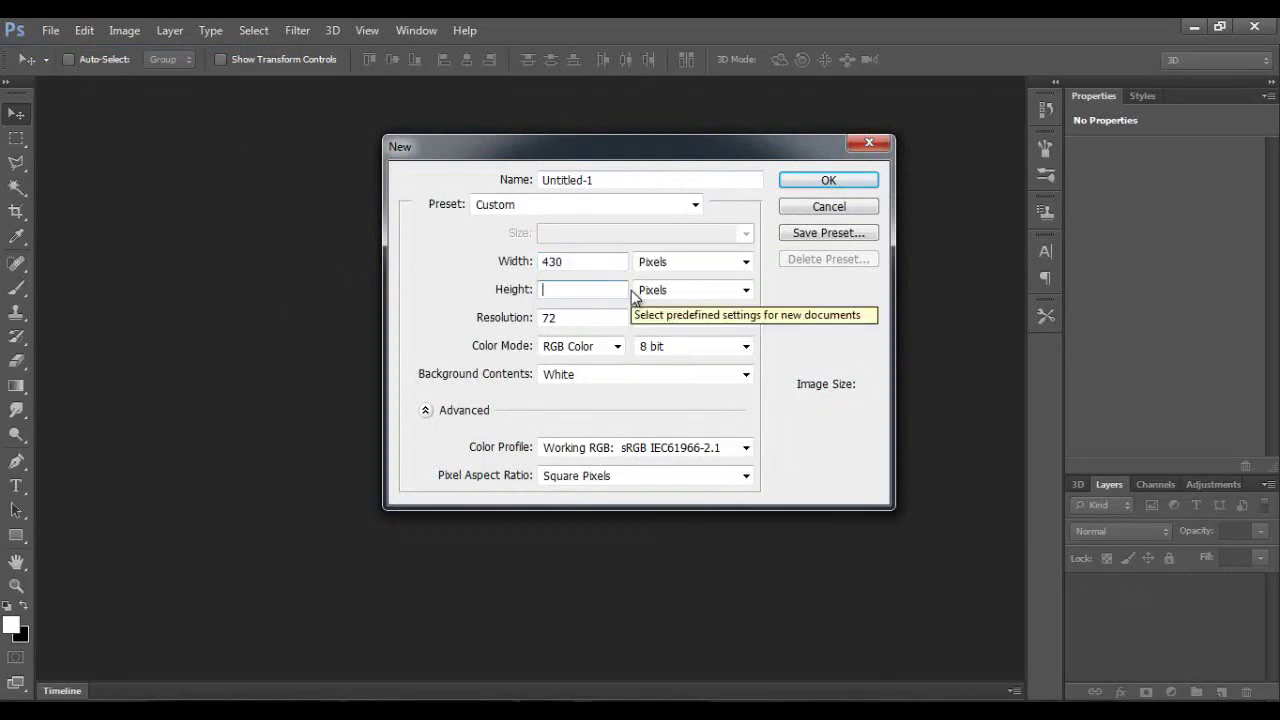
type("70")
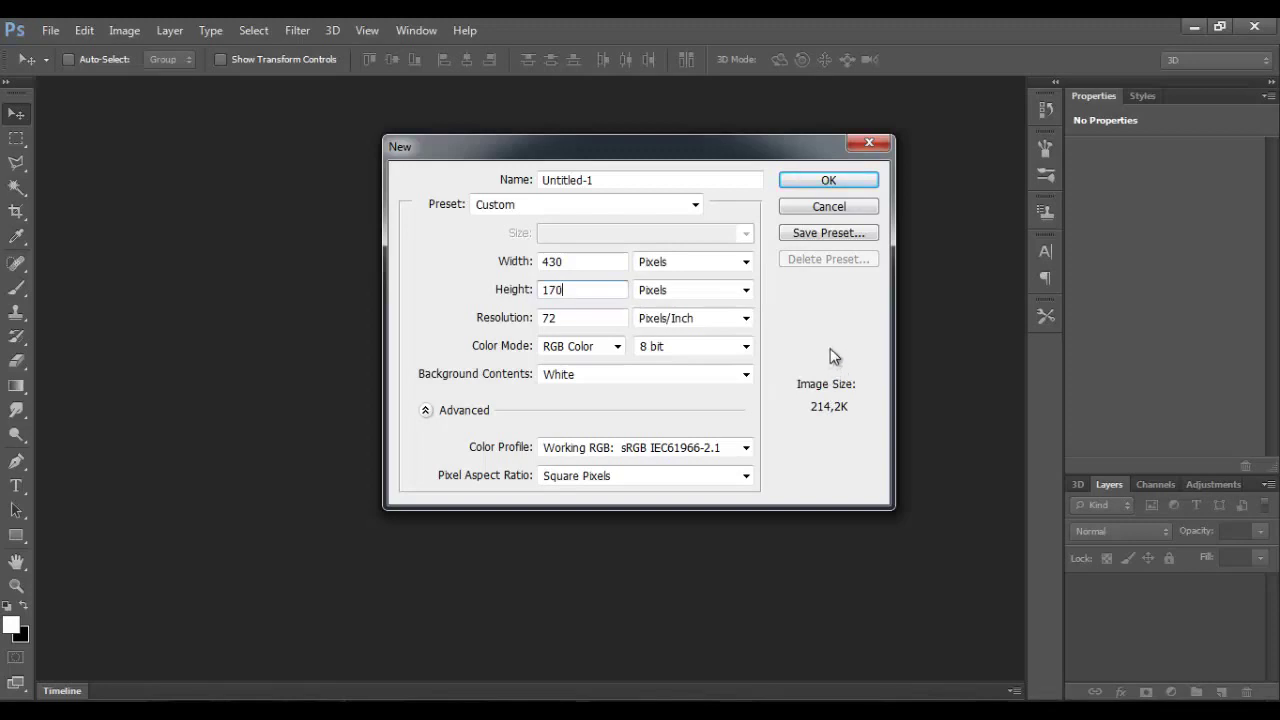
left_click(855, 184)
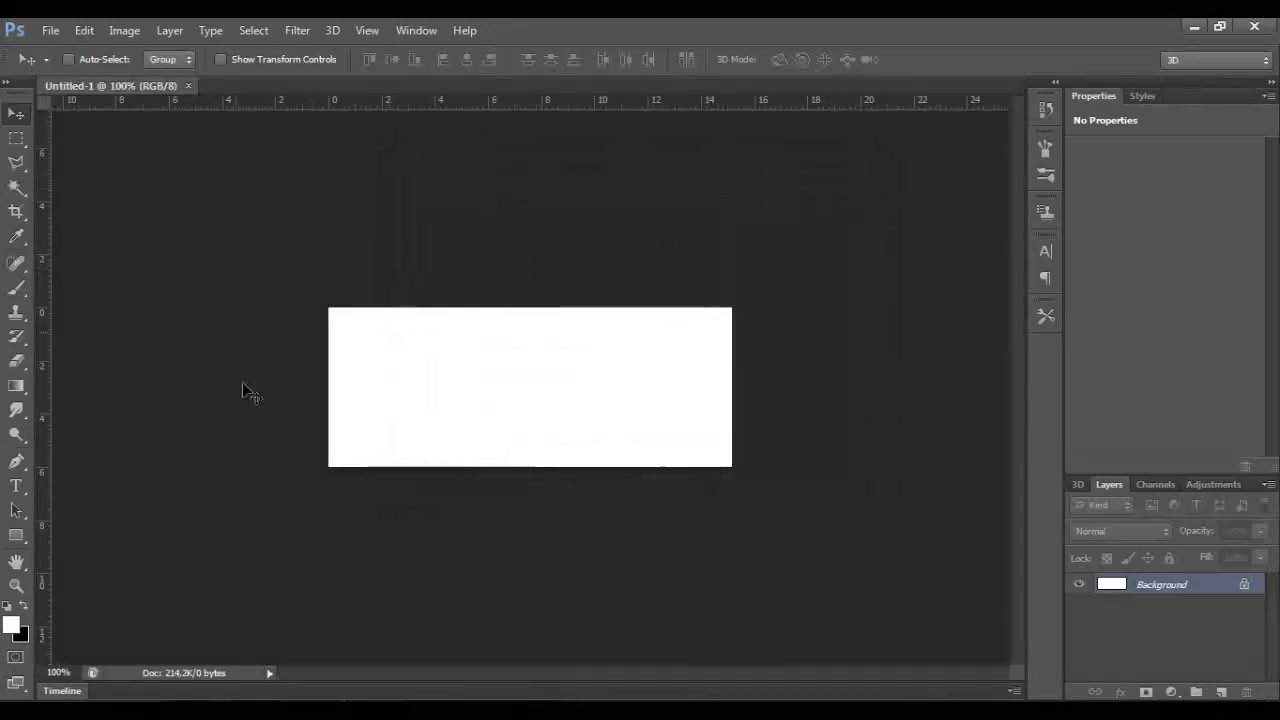
Step: Copy the Battlefield 3 soldier screenshot from the browser with Copiar imagem
key("alt+Tab")
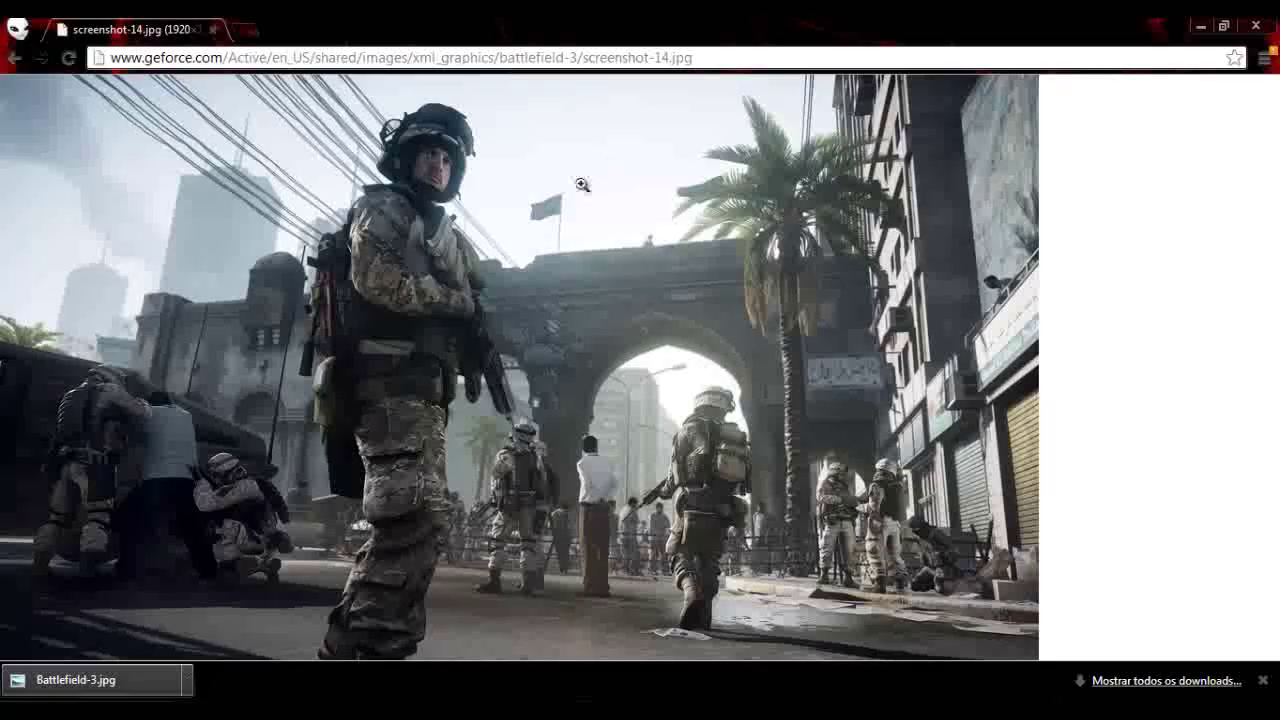
right_click(331, 300)
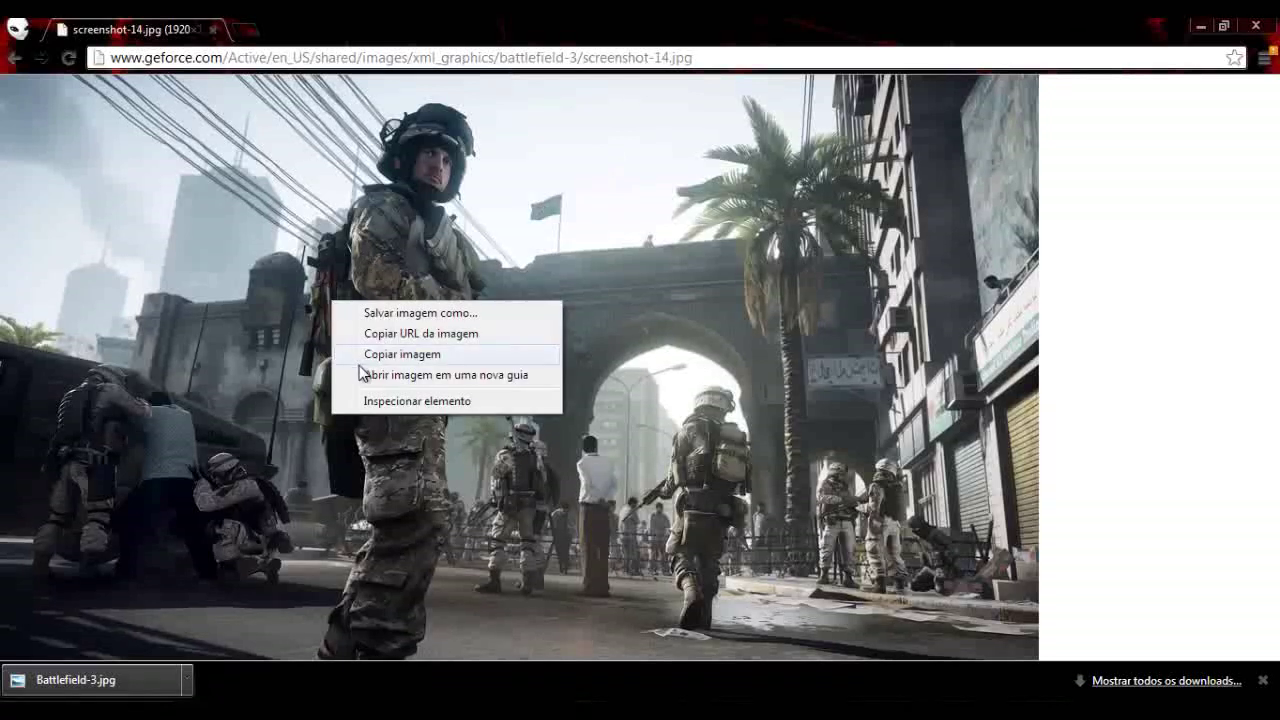
left_click(377, 357)
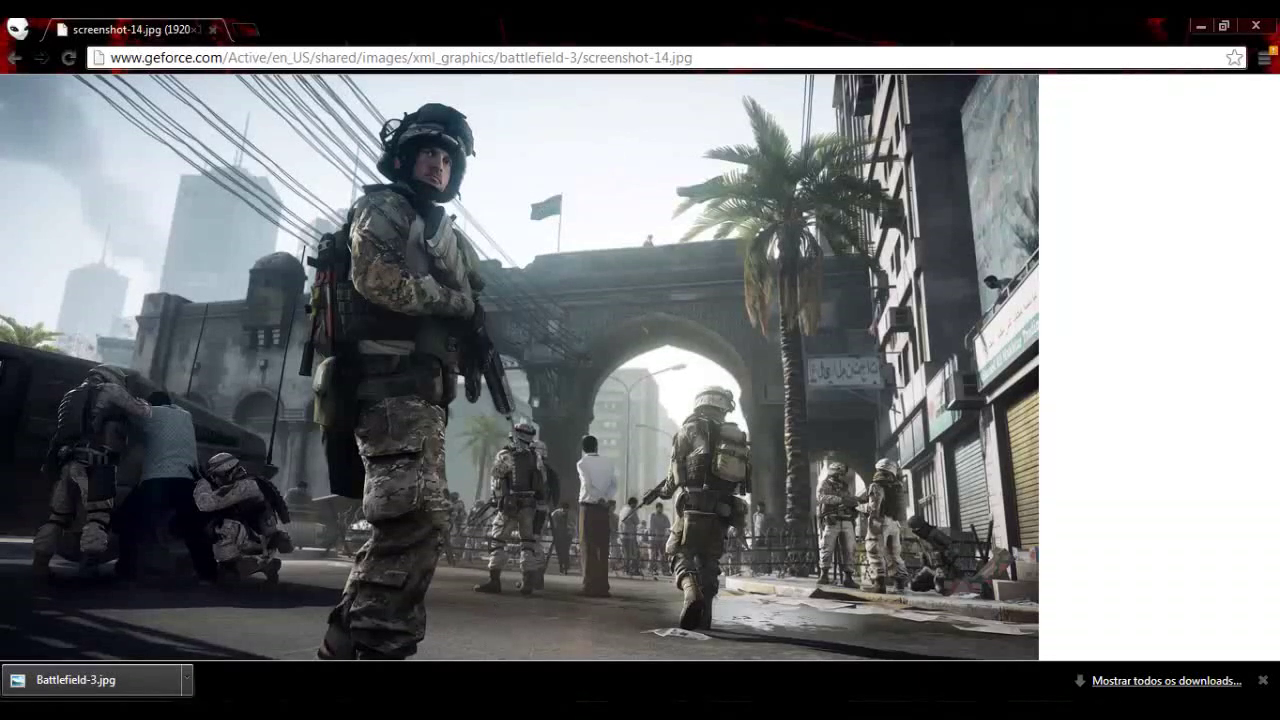
Step: Paste the screenshot as Layer 1 and shrink it to about 42% with Free Transform
key("alt+Tab")
key("ctrl+v")
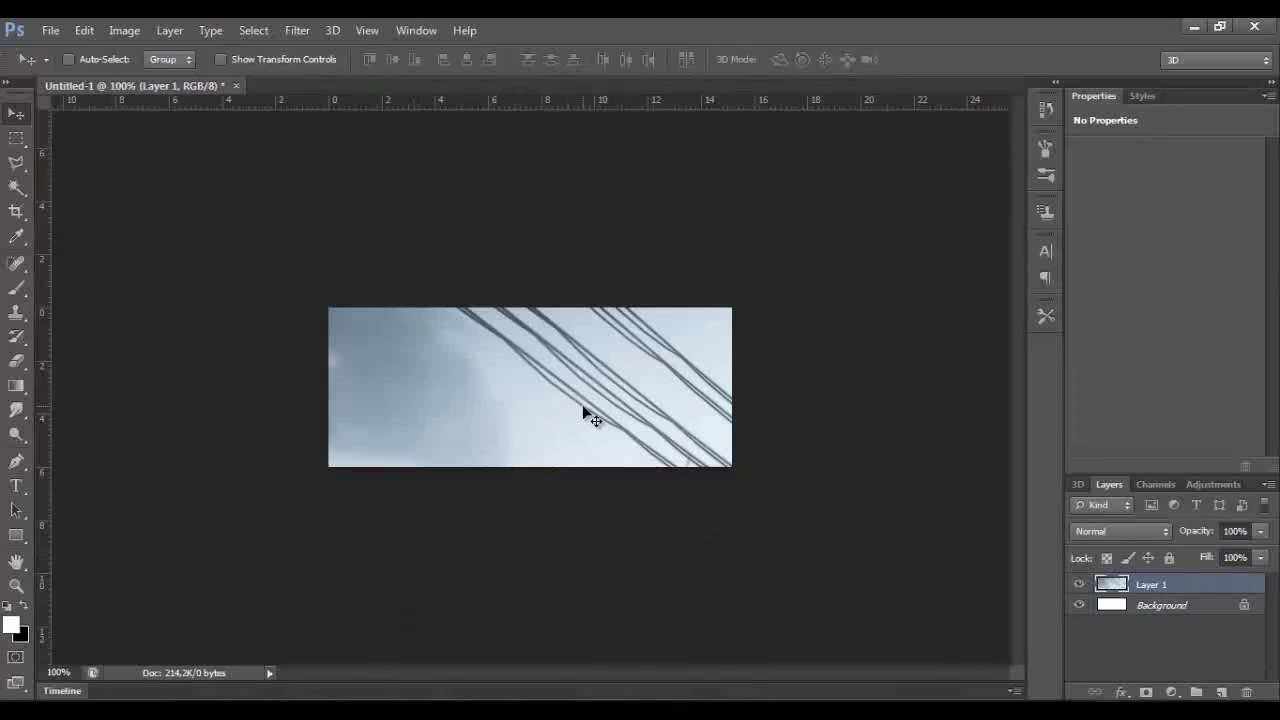
left_click_drag(583, 408, 544, 393)
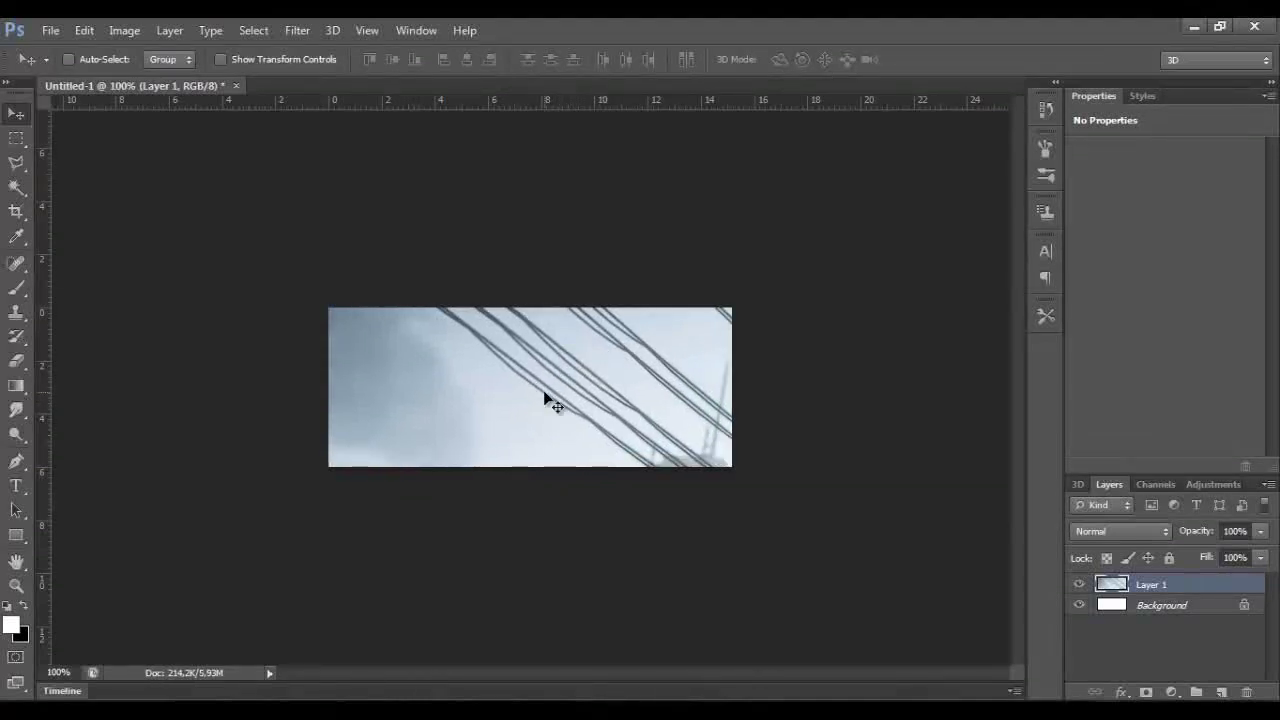
key("ctrl+t")
scroll(543, 389, "down", 1)
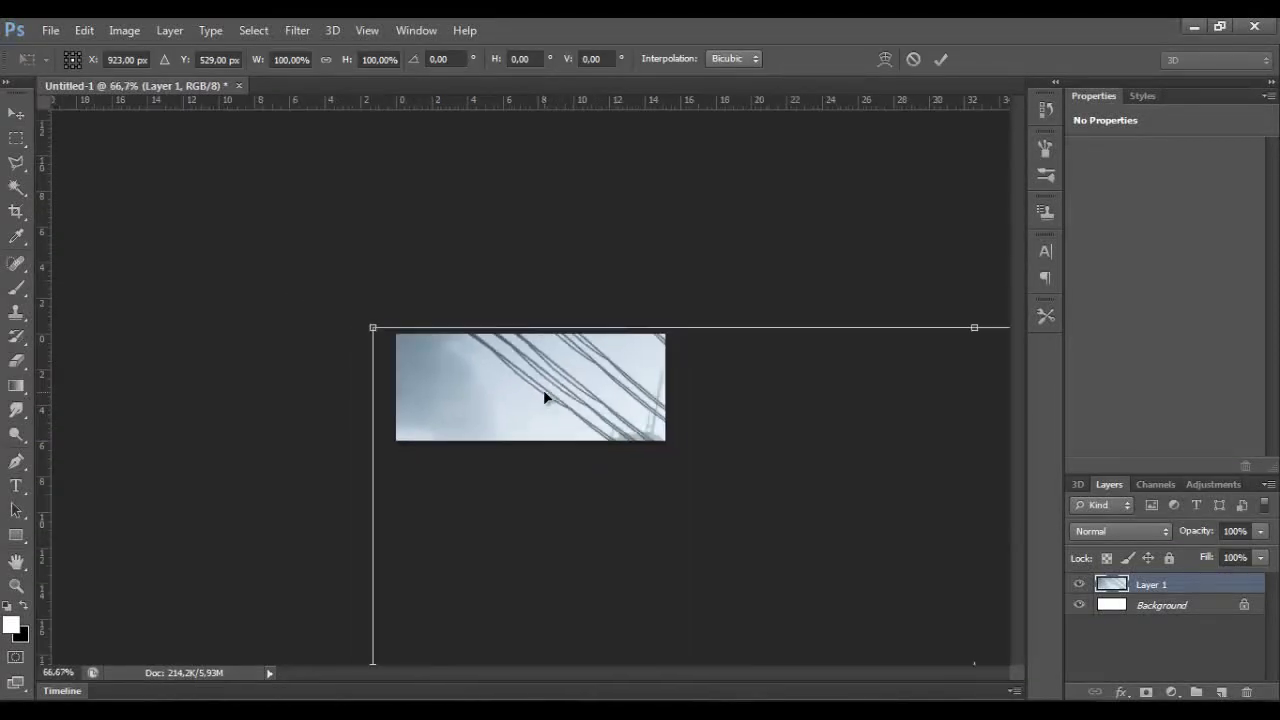
scroll(543, 389, "down", 1)
scroll(543, 389, "down", 1)
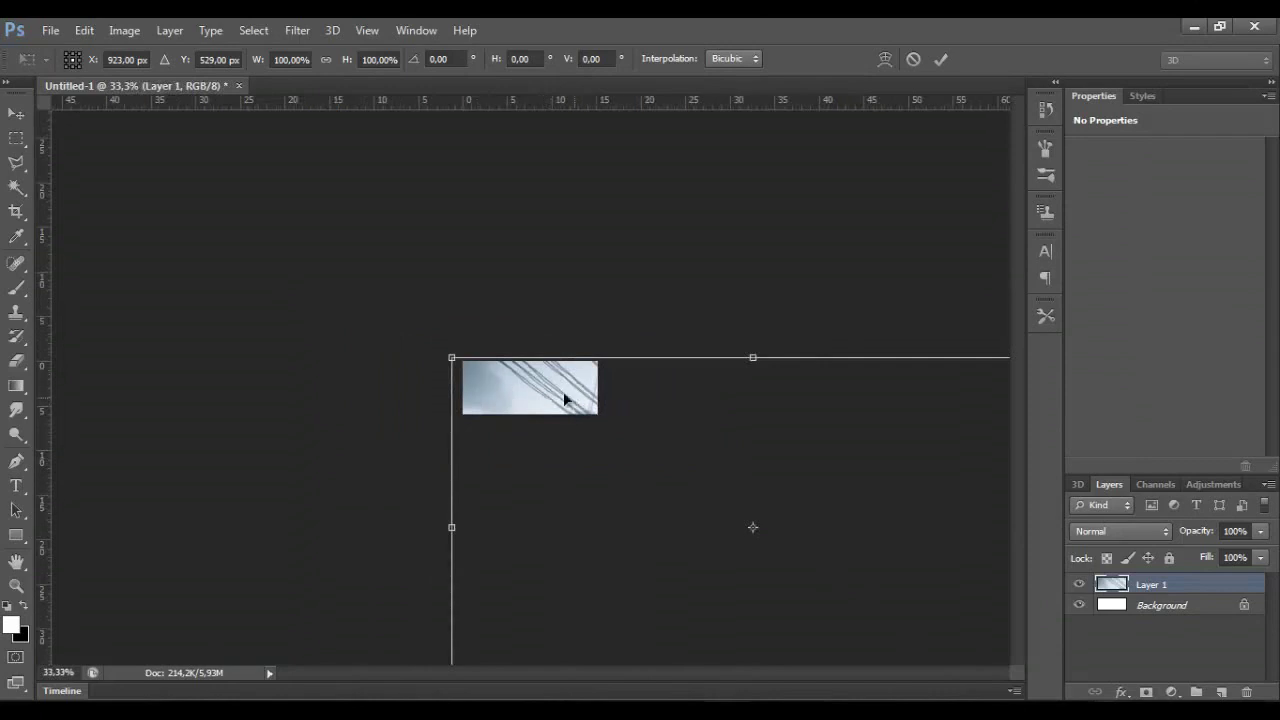
left_click_drag(565, 395, 467, 311)
left_click_drag(353, 273, 523, 369)
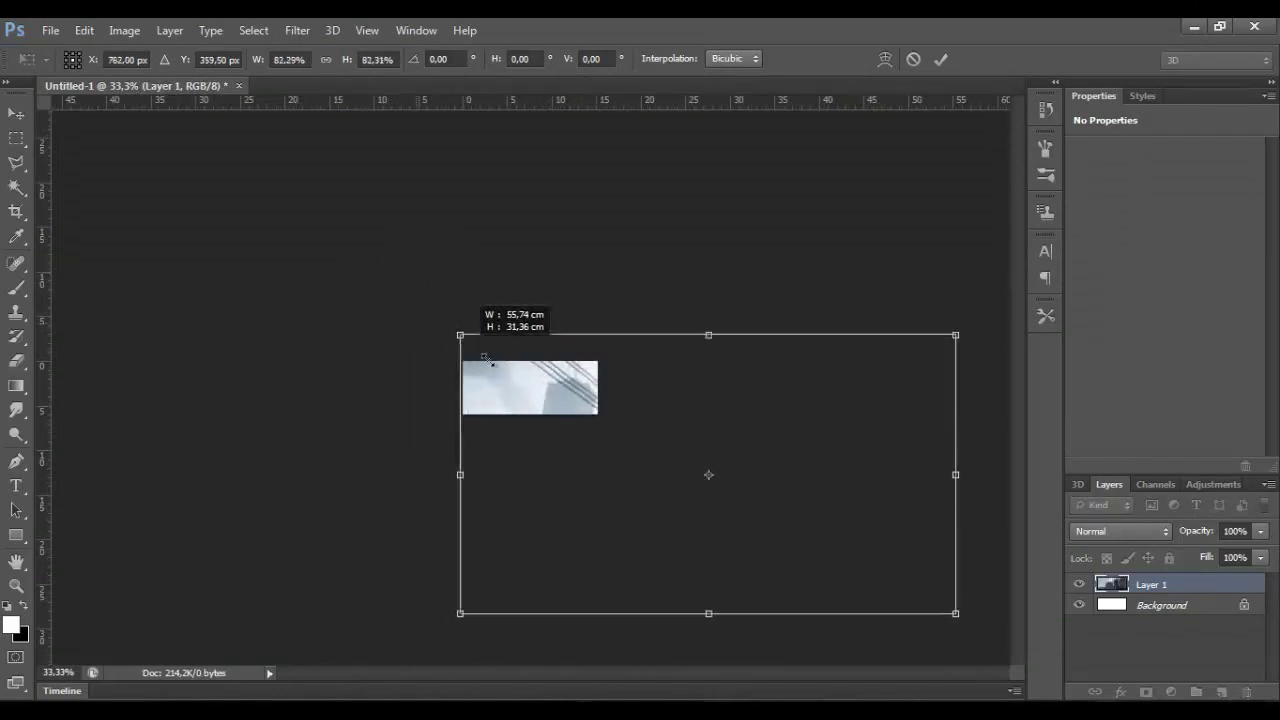
left_click_drag(894, 463, 706, 395)
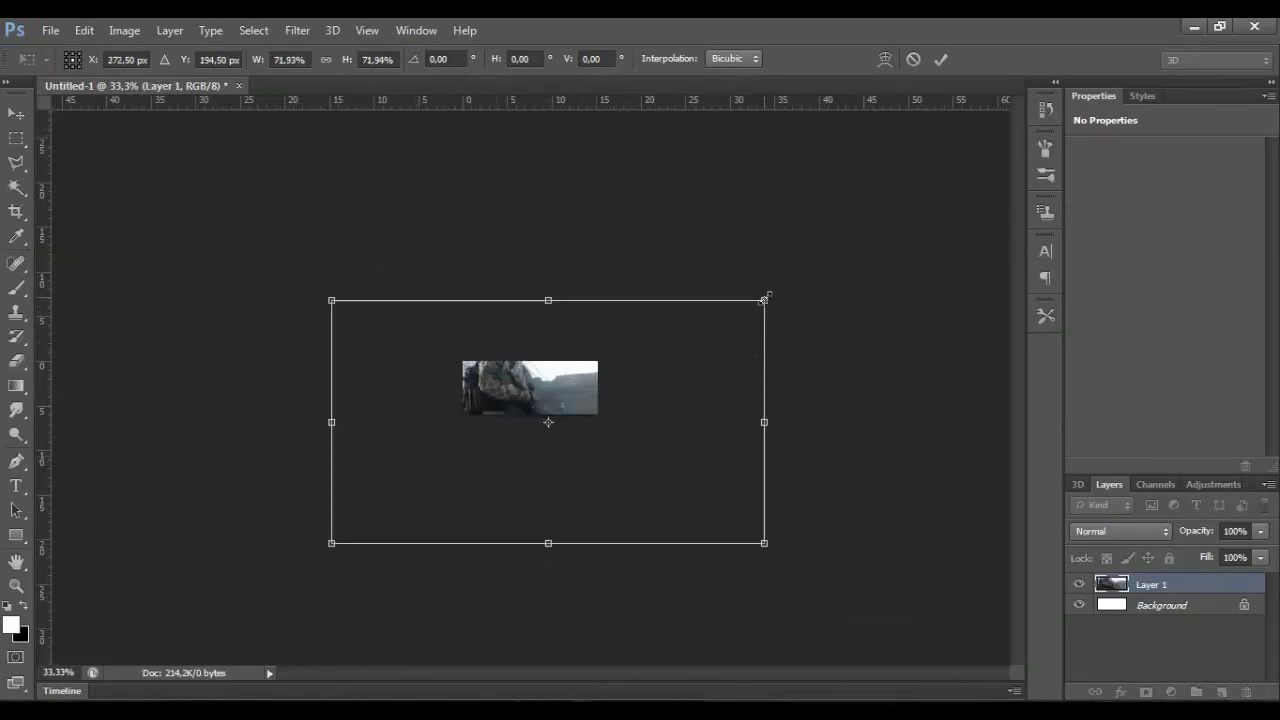
mouse_move(765, 298)
left_mouse_down()
mouse_move(583, 405)
mouse_move(590, 357)
left_mouse_up()
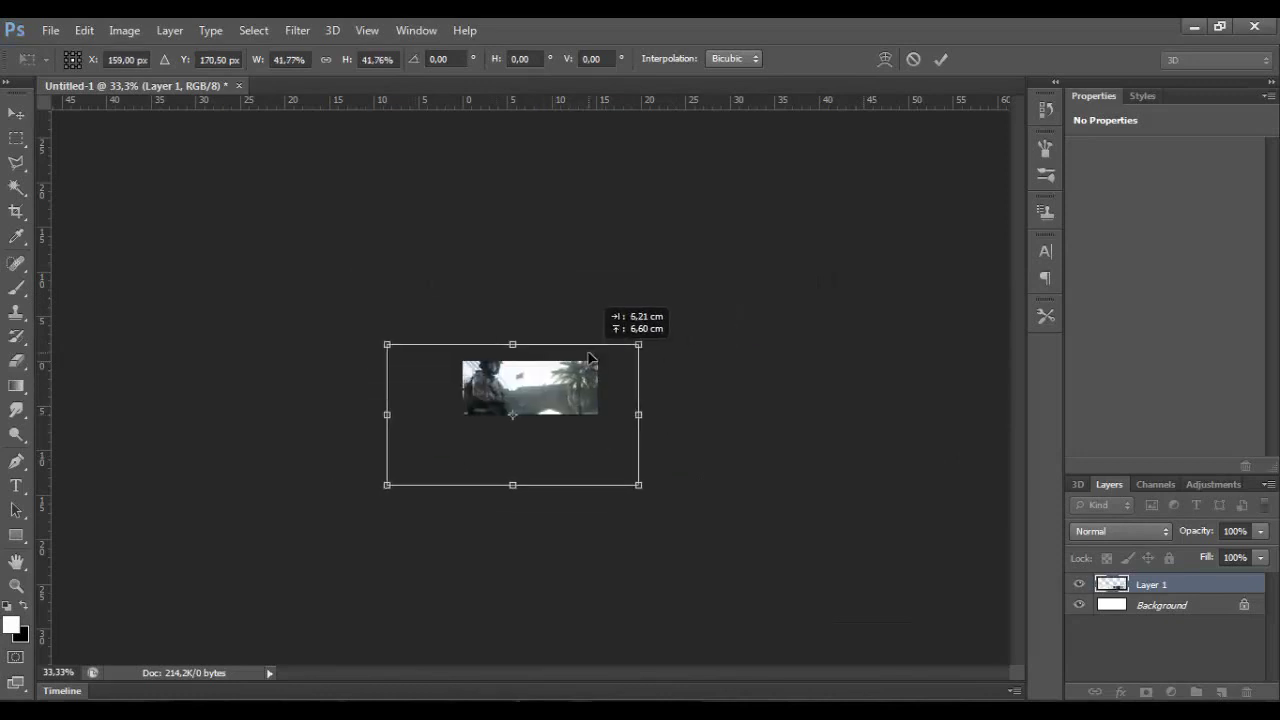
Step: Fine-tune the screenshot to about 32.7% with the soldier on the left, then commit
key("ctrl+plus")
key("ctrl+plus")
key("ctrl+plus")
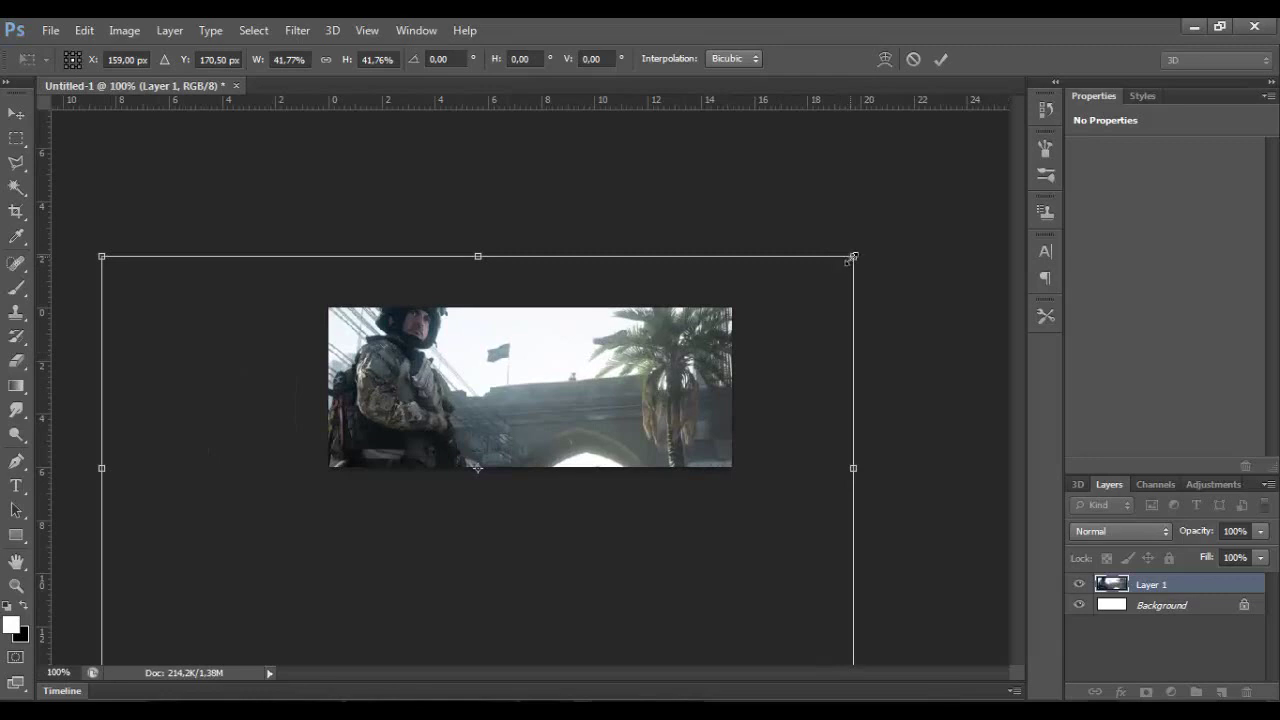
left_click_drag(852, 257, 766, 297)
left_click_drag(662, 374, 732, 335)
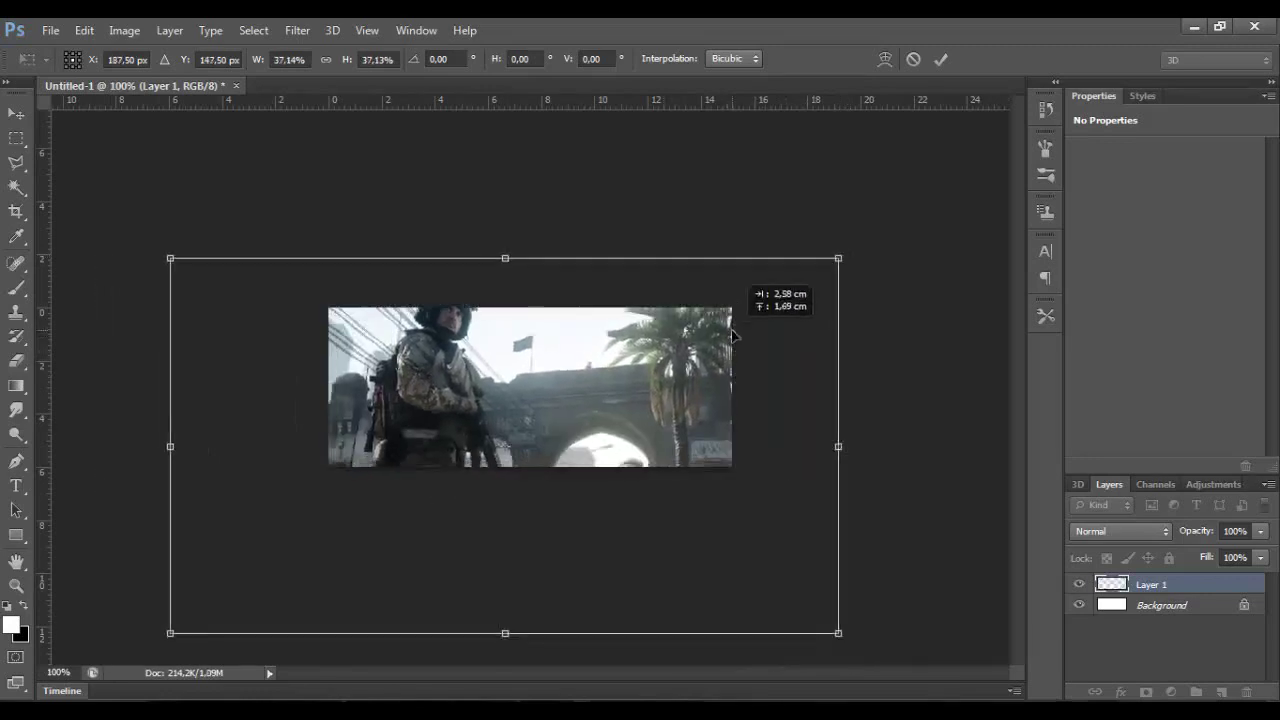
left_click_drag(170, 633, 214, 609)
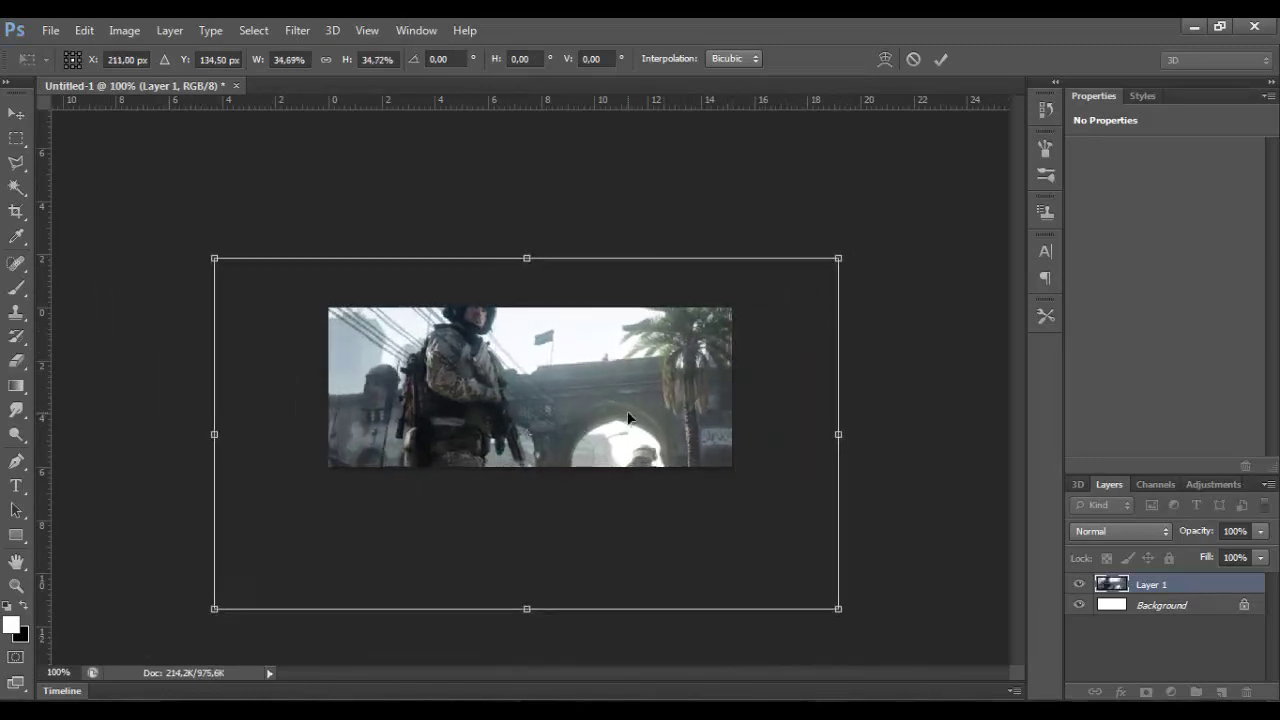
left_click_drag(628, 418, 562, 452)
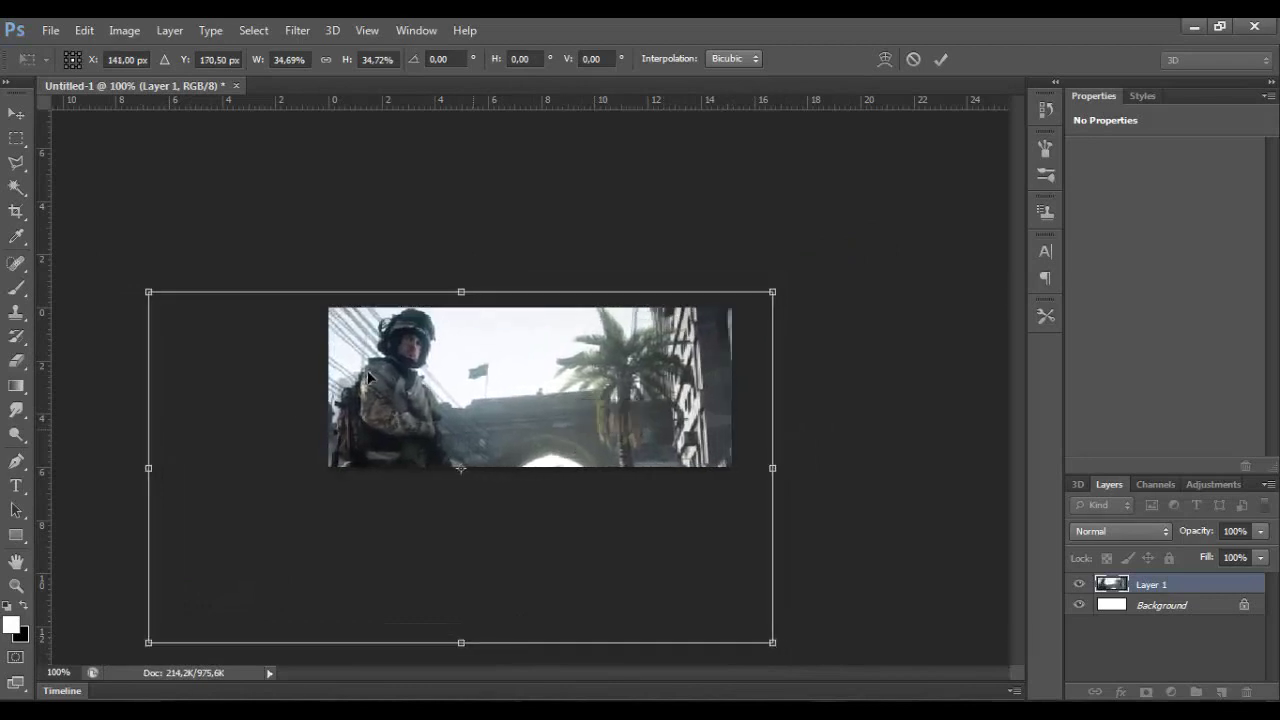
left_click_drag(148, 292, 220, 318)
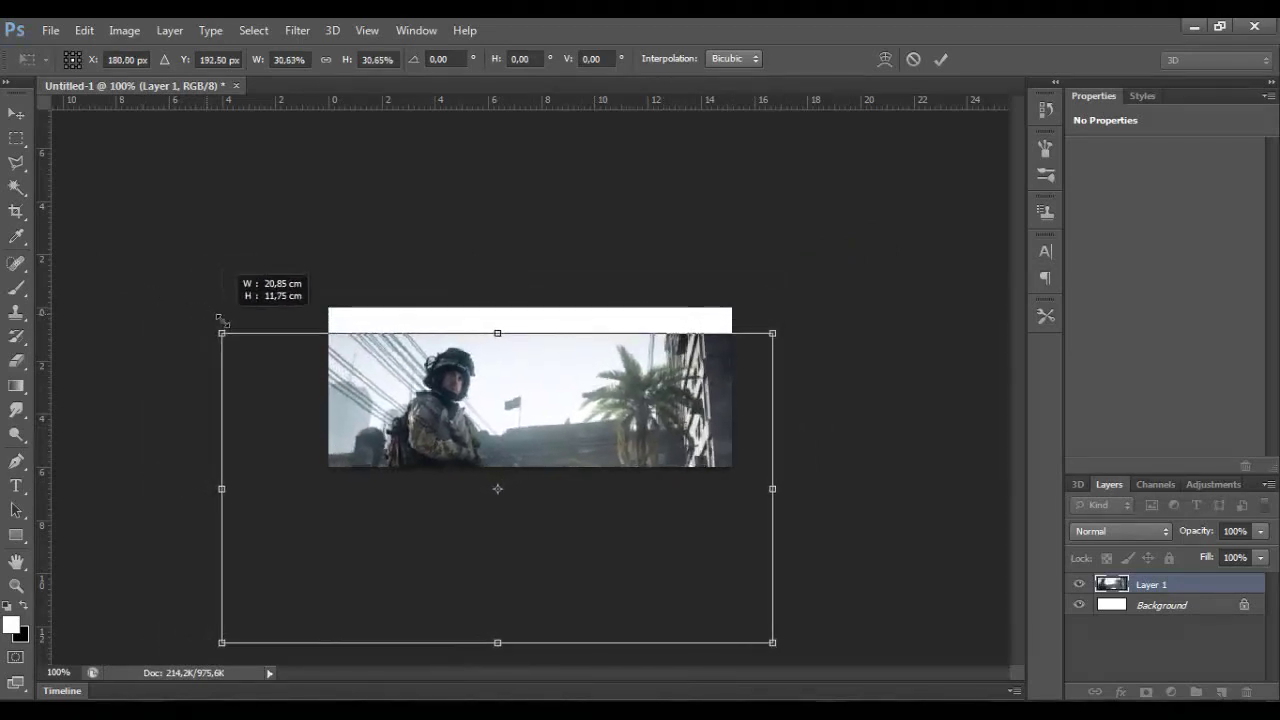
left_click_drag(499, 397, 461, 357)
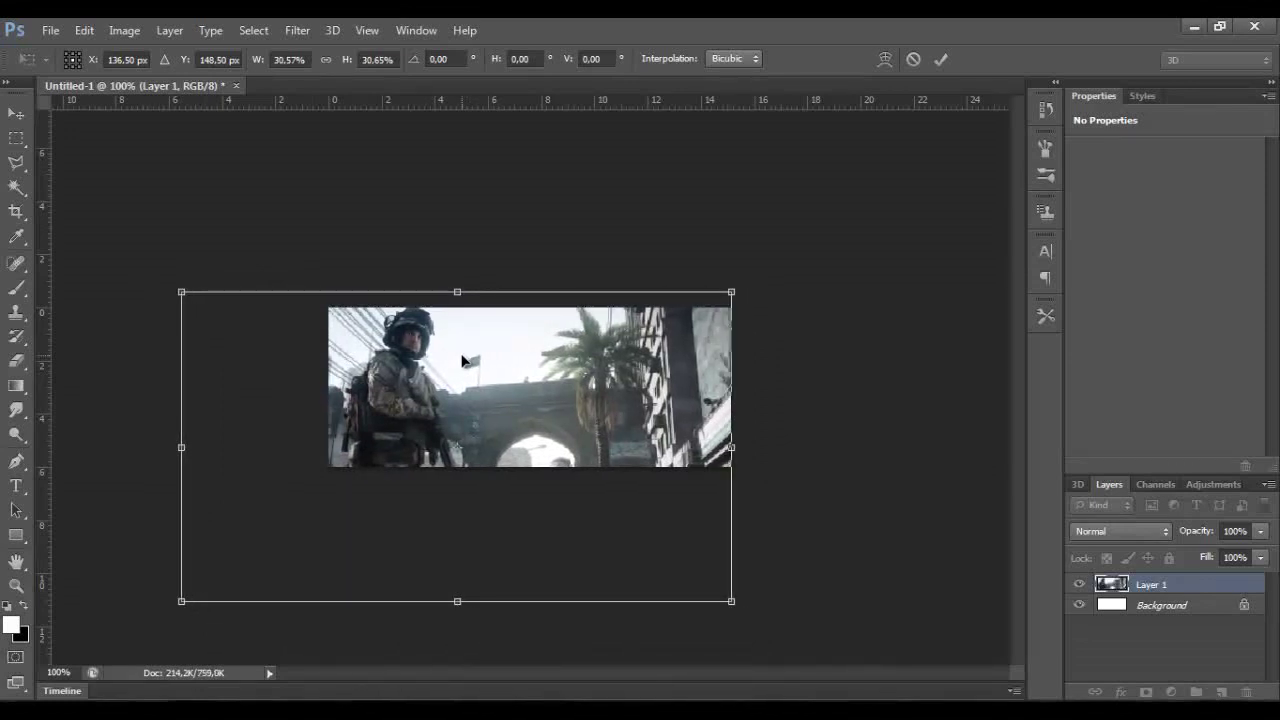
left_click_drag(747, 294, 766, 280)
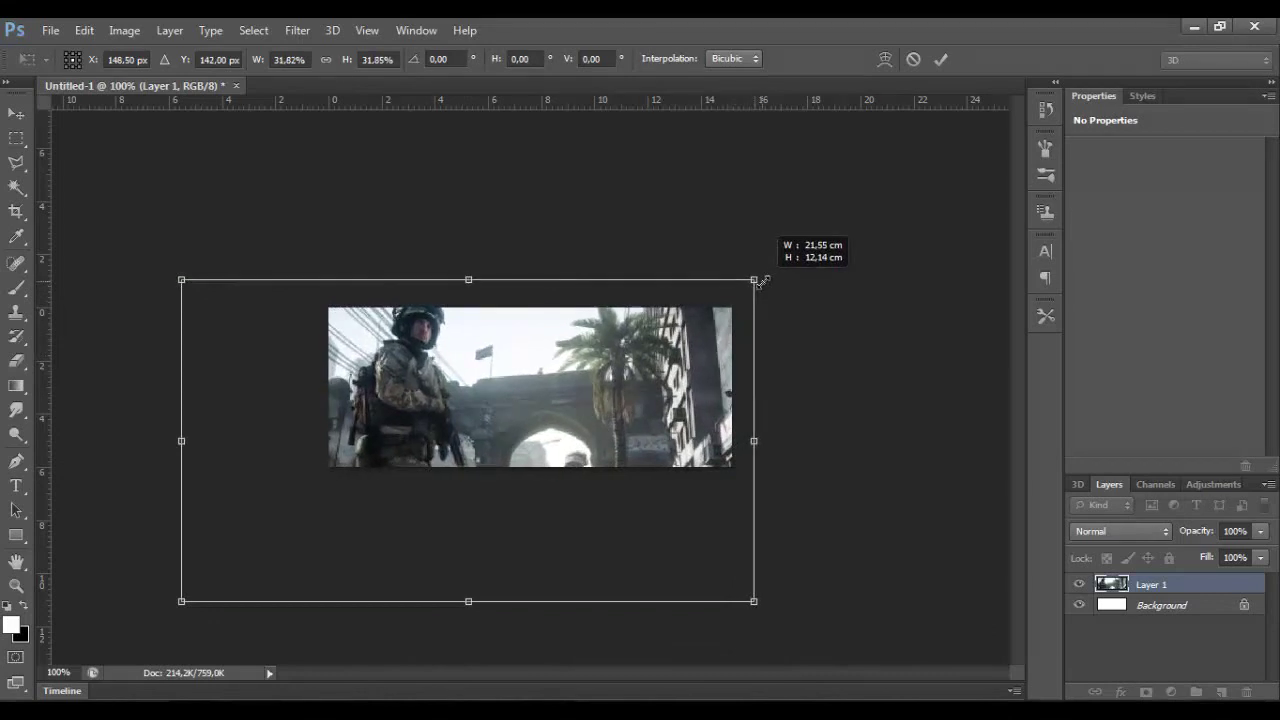
left_click_drag(620, 358, 627, 365)
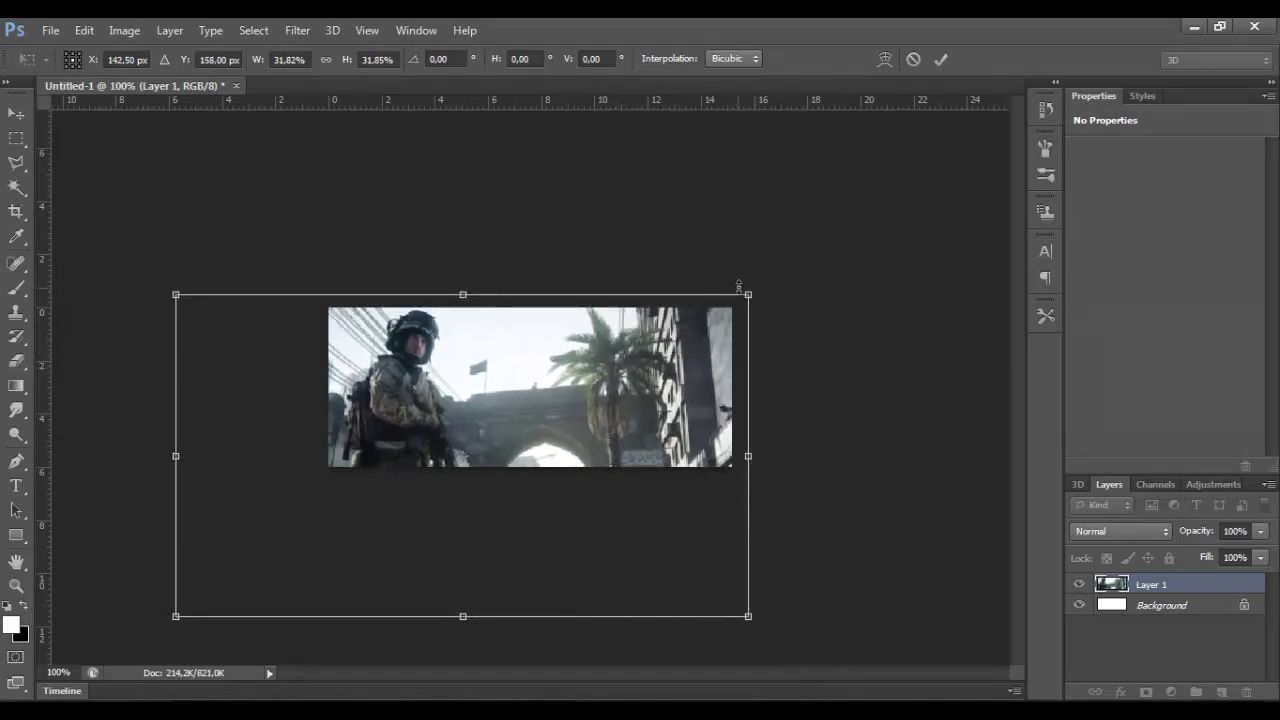
left_click_drag(756, 288, 760, 298)
left_click_drag(695, 342, 693, 321)
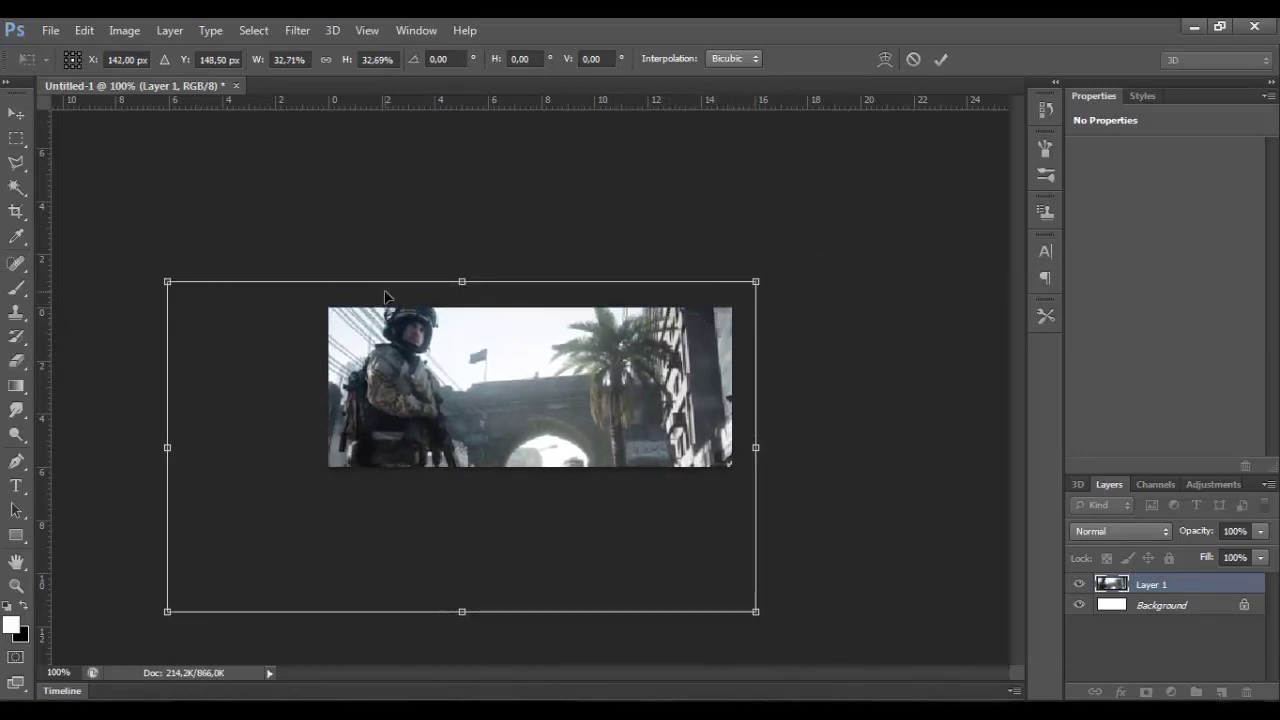
key("Return")
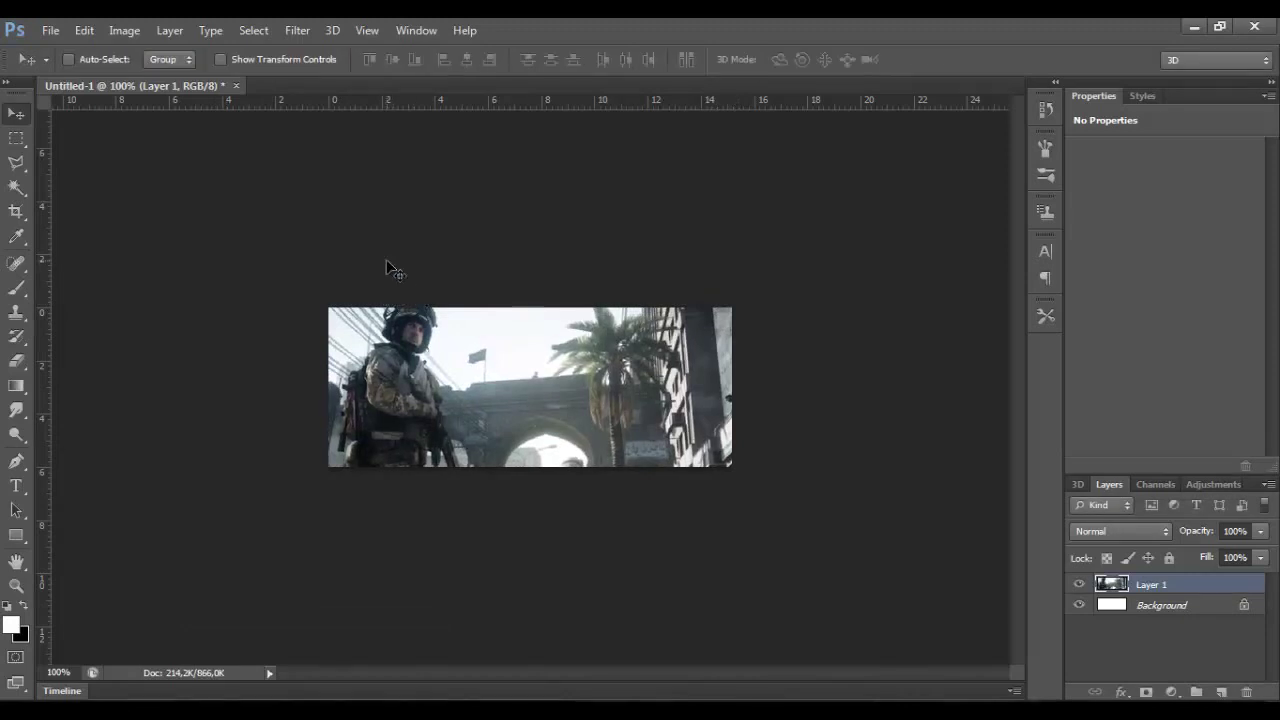
Step: Add a Gradient Map adjustment layer using the Red, Green preset
left_click(1172, 694)
left_click(1168, 655)
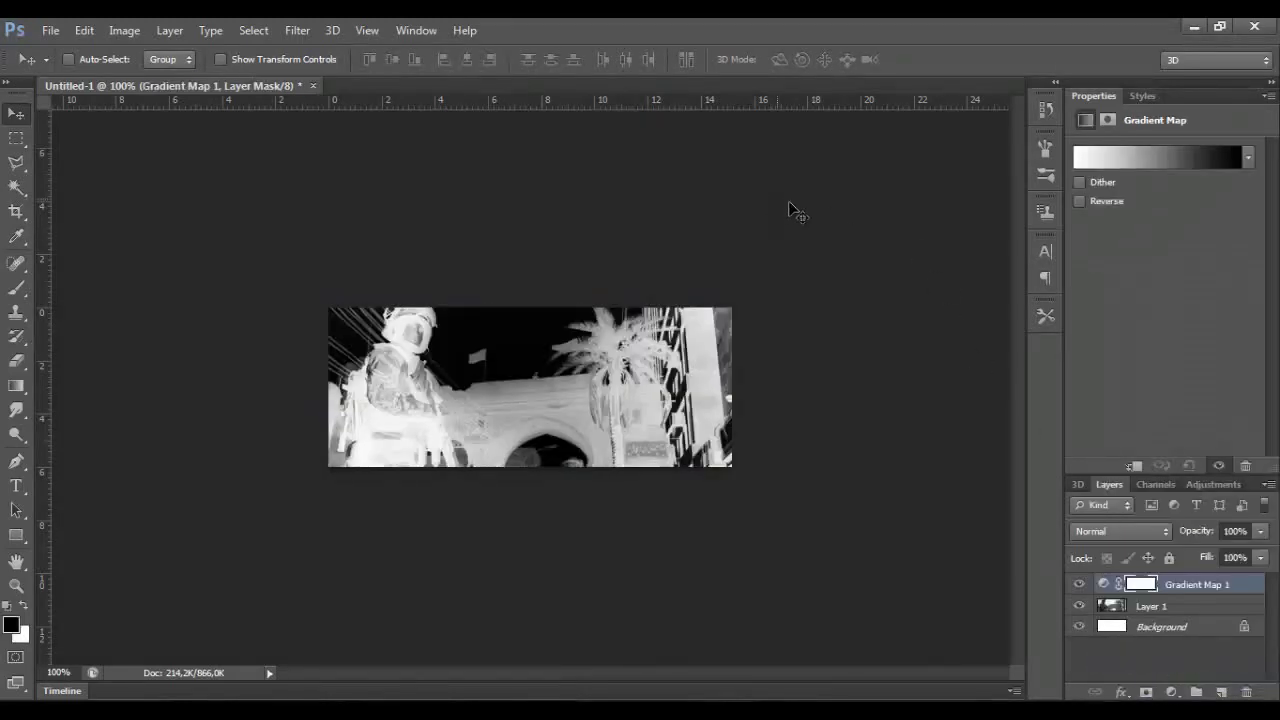
left_click(1145, 153)
left_click(728, 182)
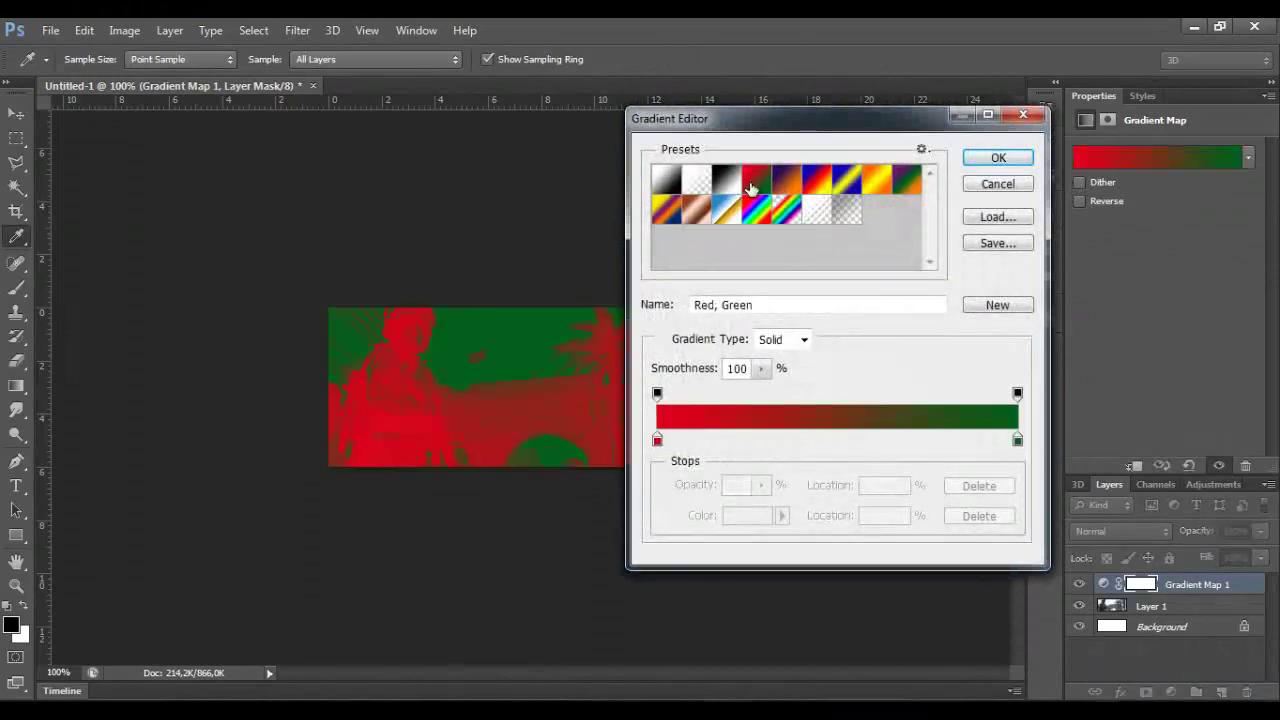
left_click(998, 158)
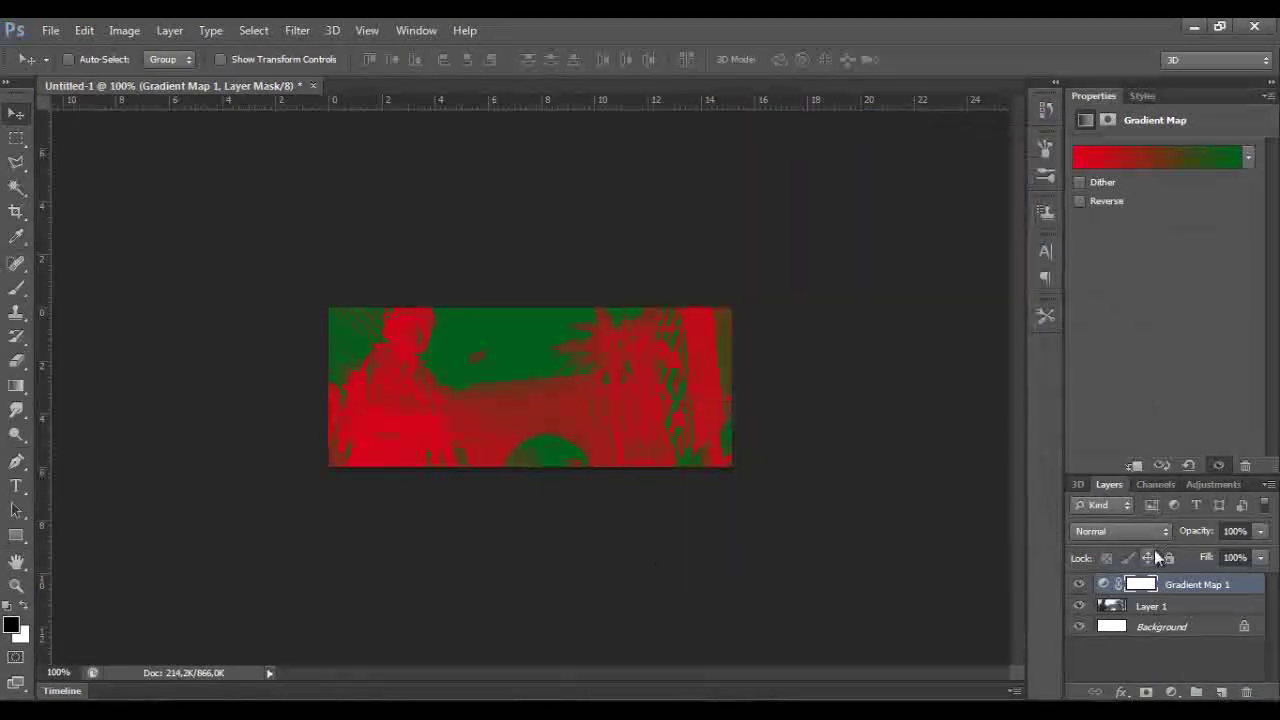
Step: Blend Gradient Map 1 as Soft Light at 23% opacity
left_click(1144, 528)
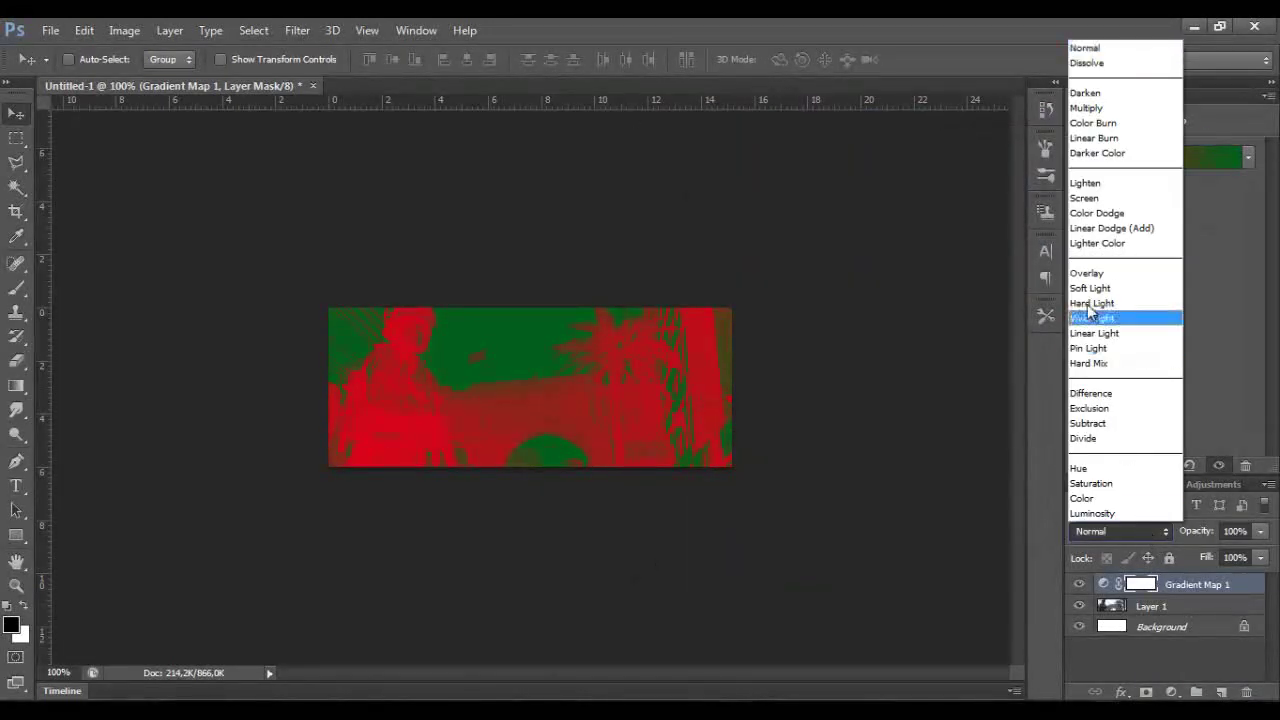
left_click(1103, 290)
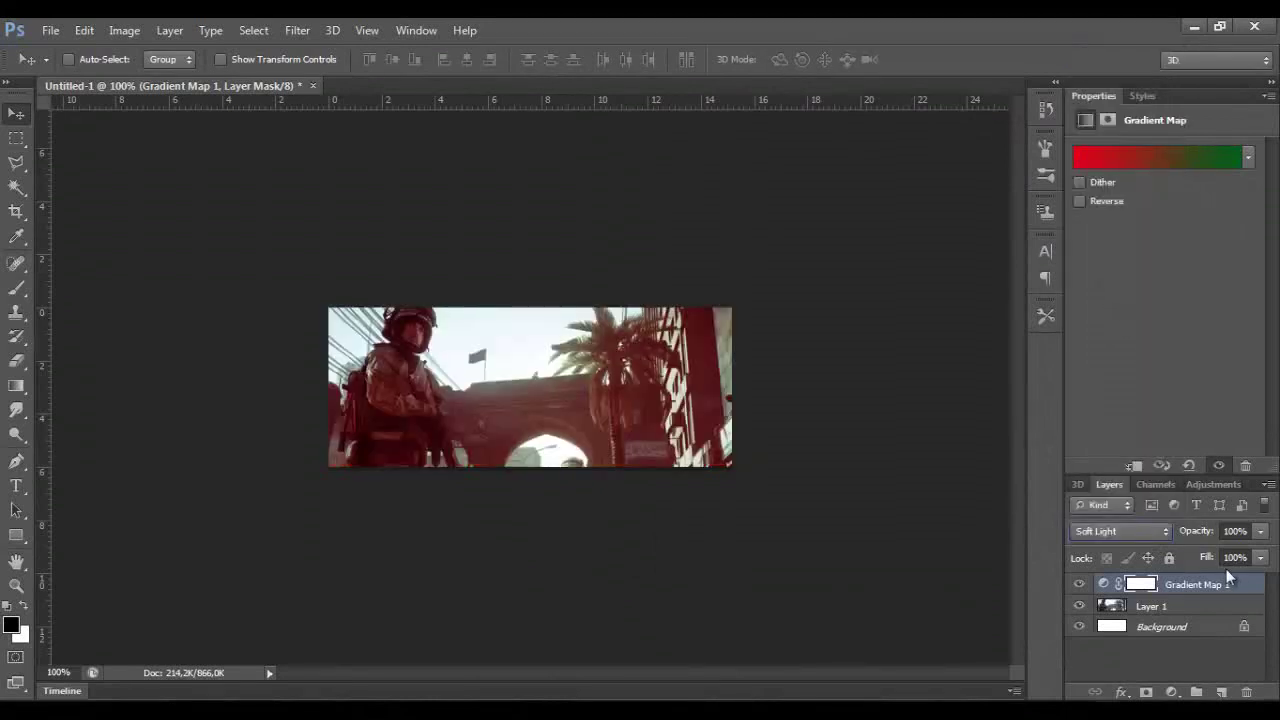
left_click(1259, 531)
left_click_drag(1262, 553, 1231, 553)
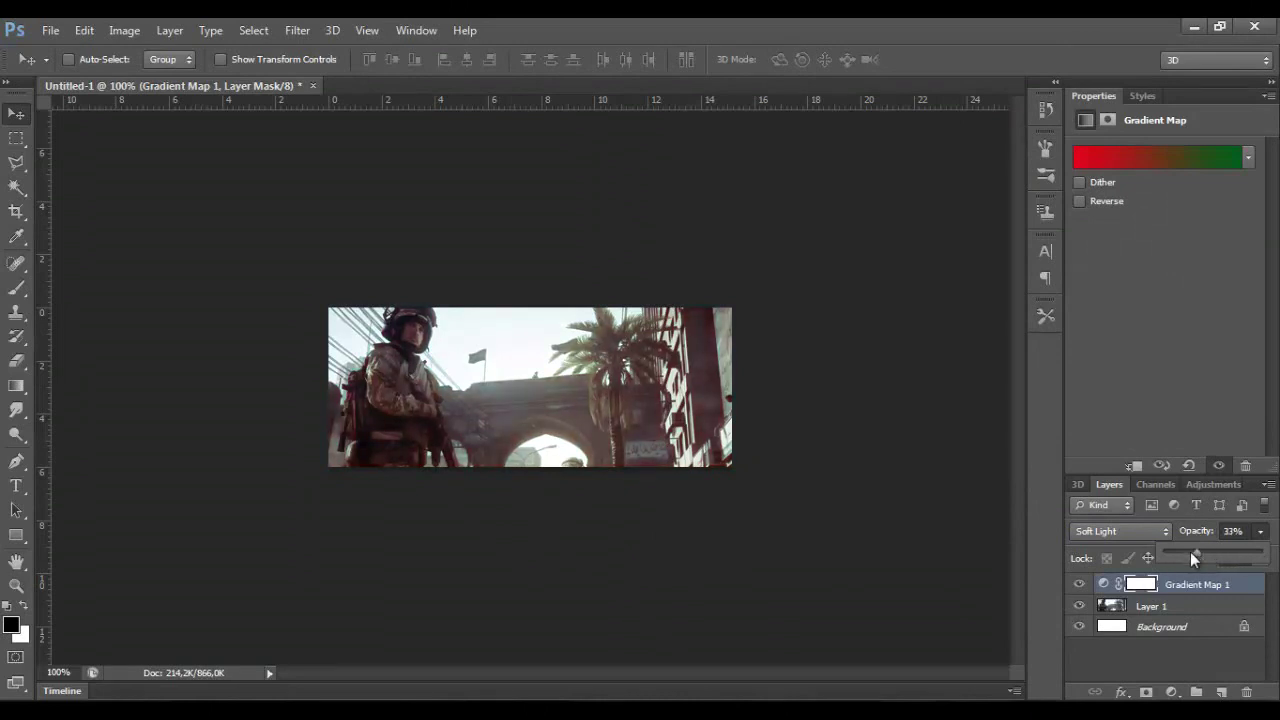
left_click(1240, 531)
type("23")
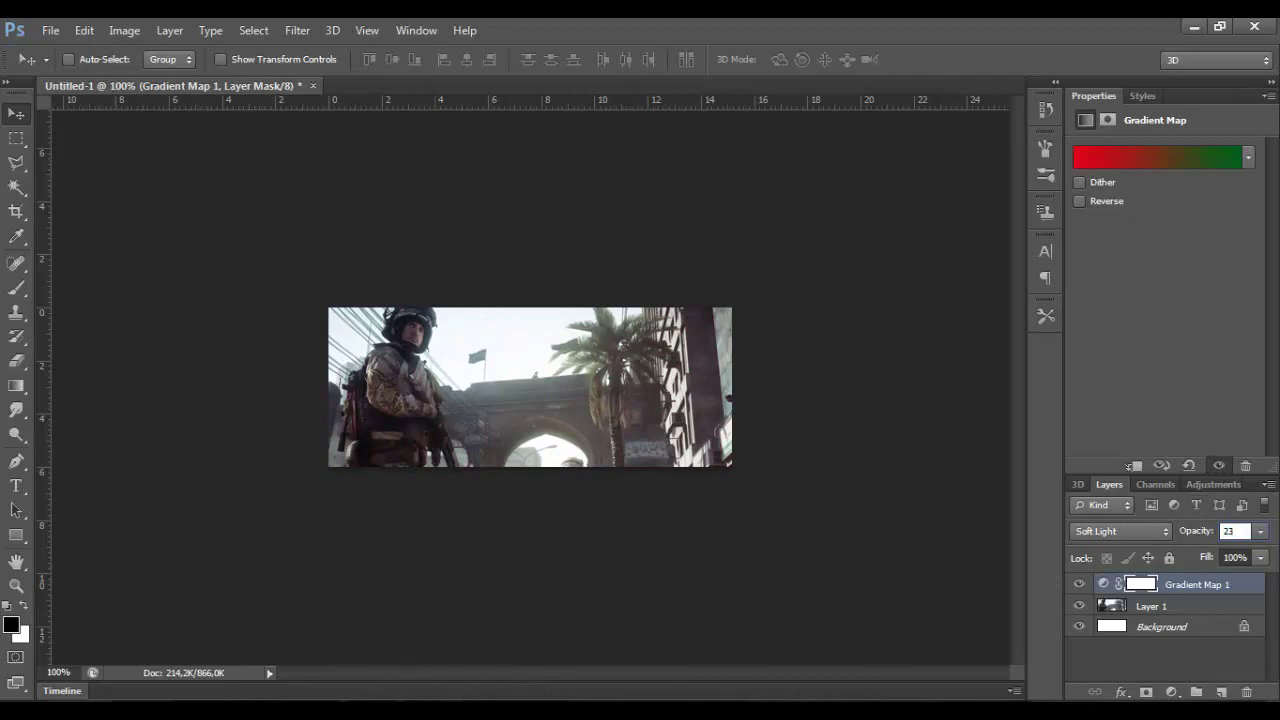
Step: Add a second Gradient Map adjustment layer using the Violet, Orange preset
left_click(1171, 692)
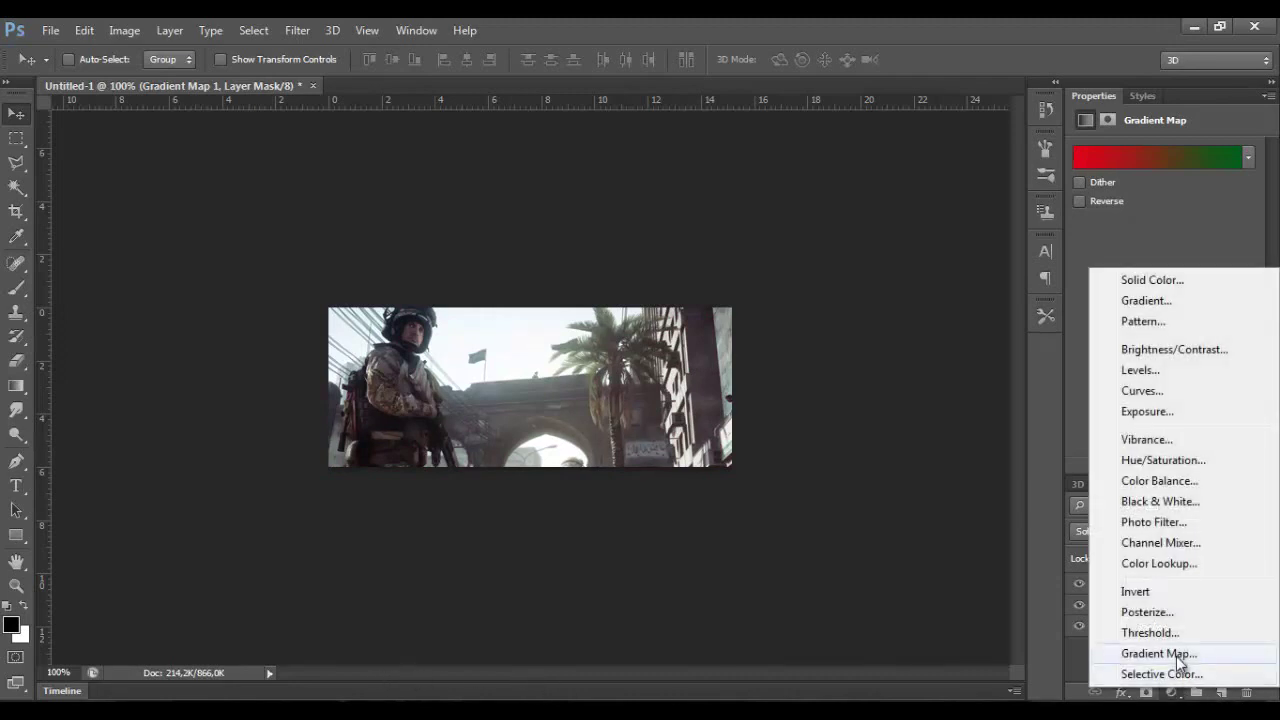
left_click(1166, 651)
left_click(1142, 157)
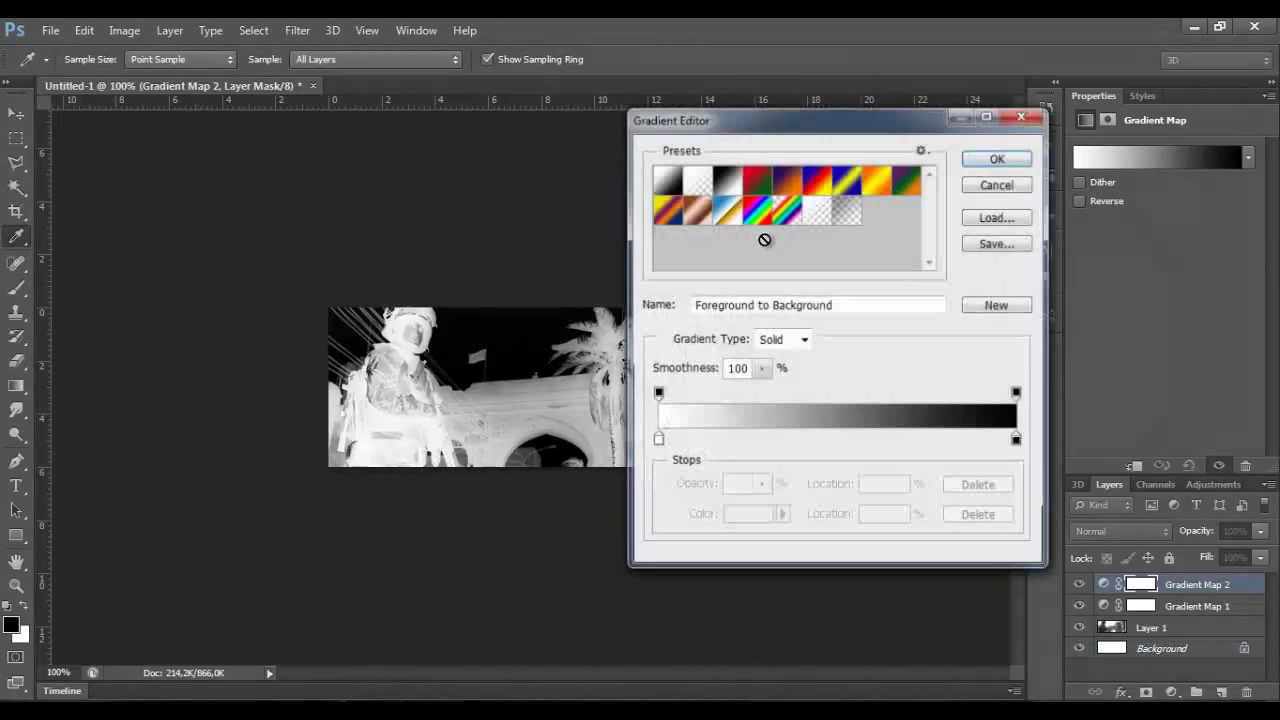
left_click(790, 179)
left_click(997, 158)
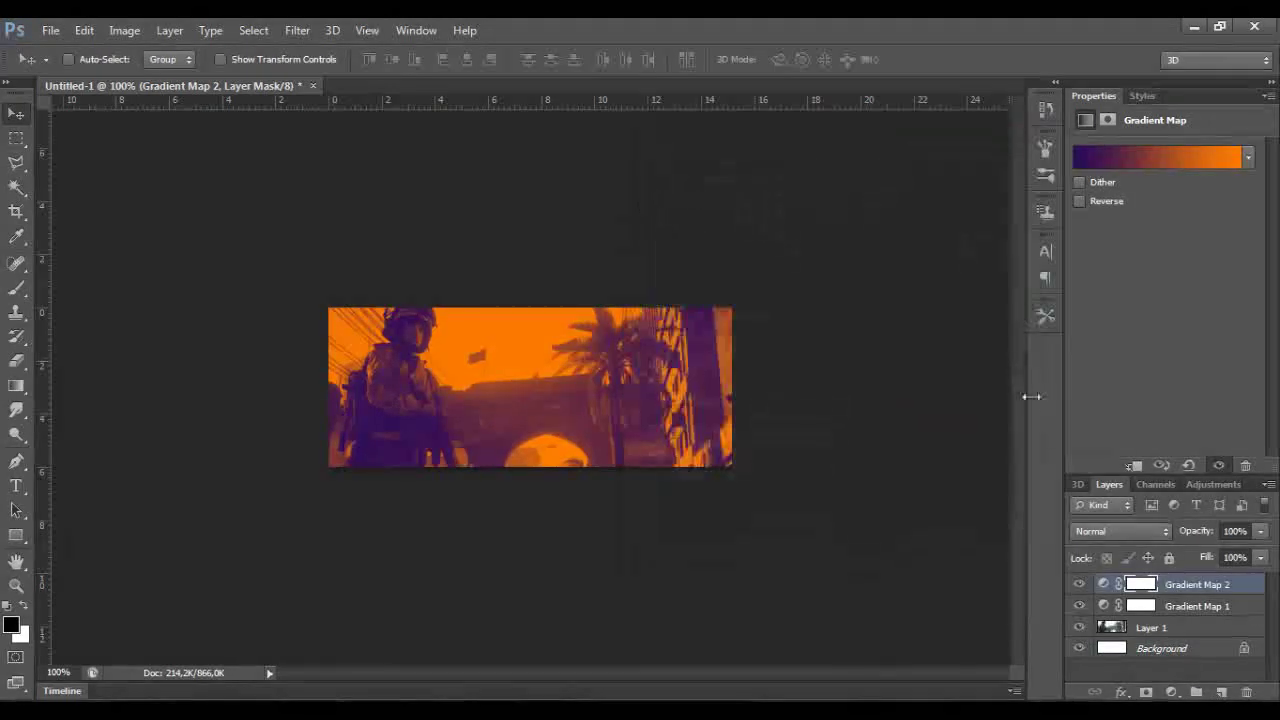
Step: Blend Gradient Map 2 as Hard Light at 27% opacity
left_click(1131, 533)
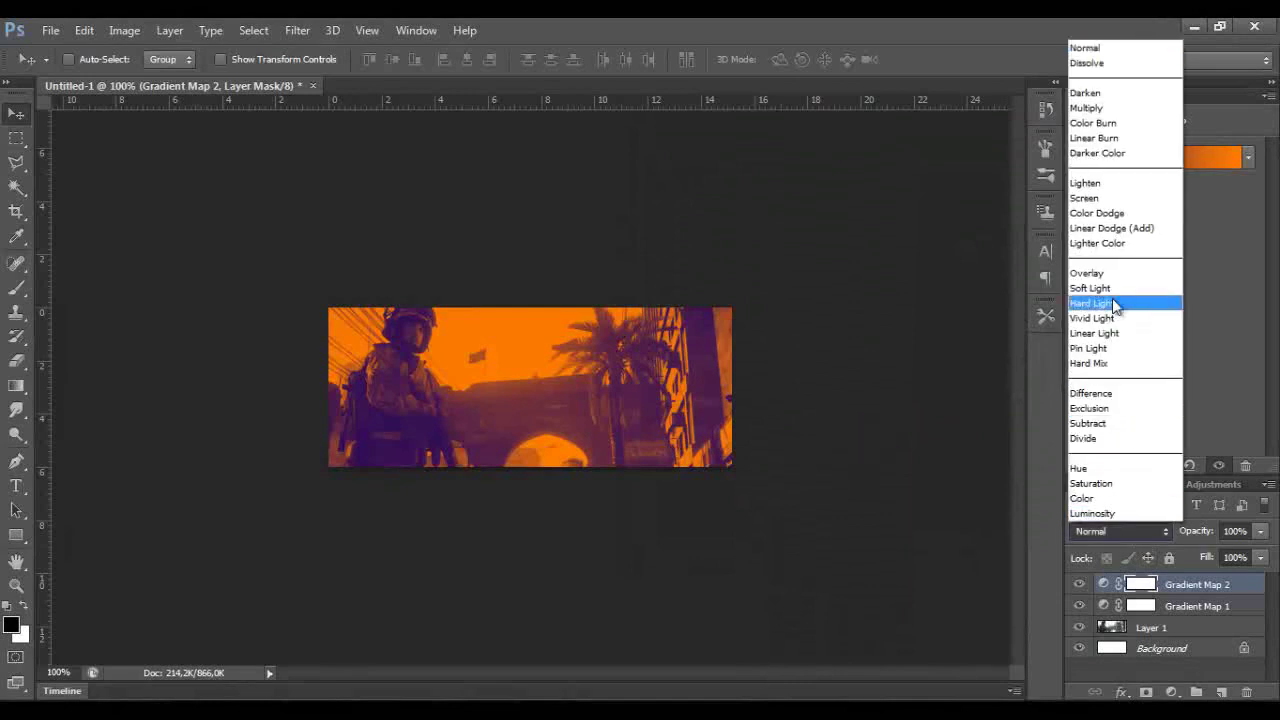
left_click(1108, 303)
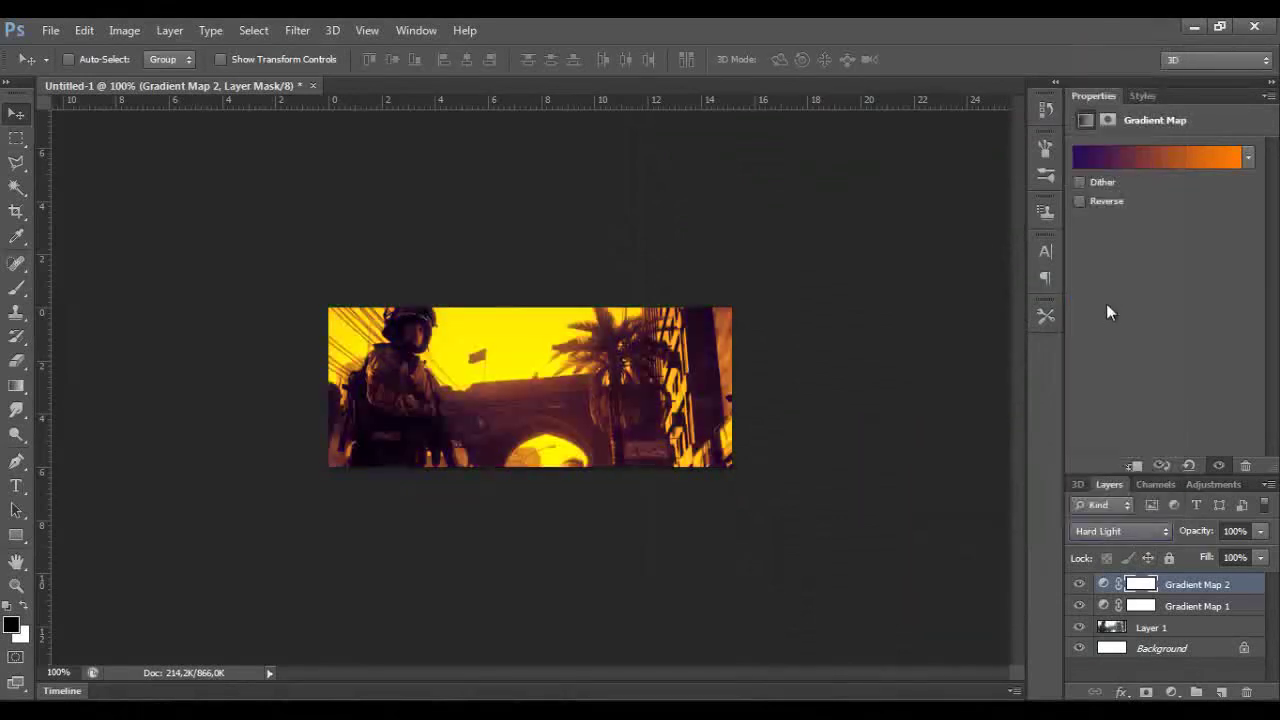
left_click(1262, 531)
left_click_drag(1262, 554, 1207, 564)
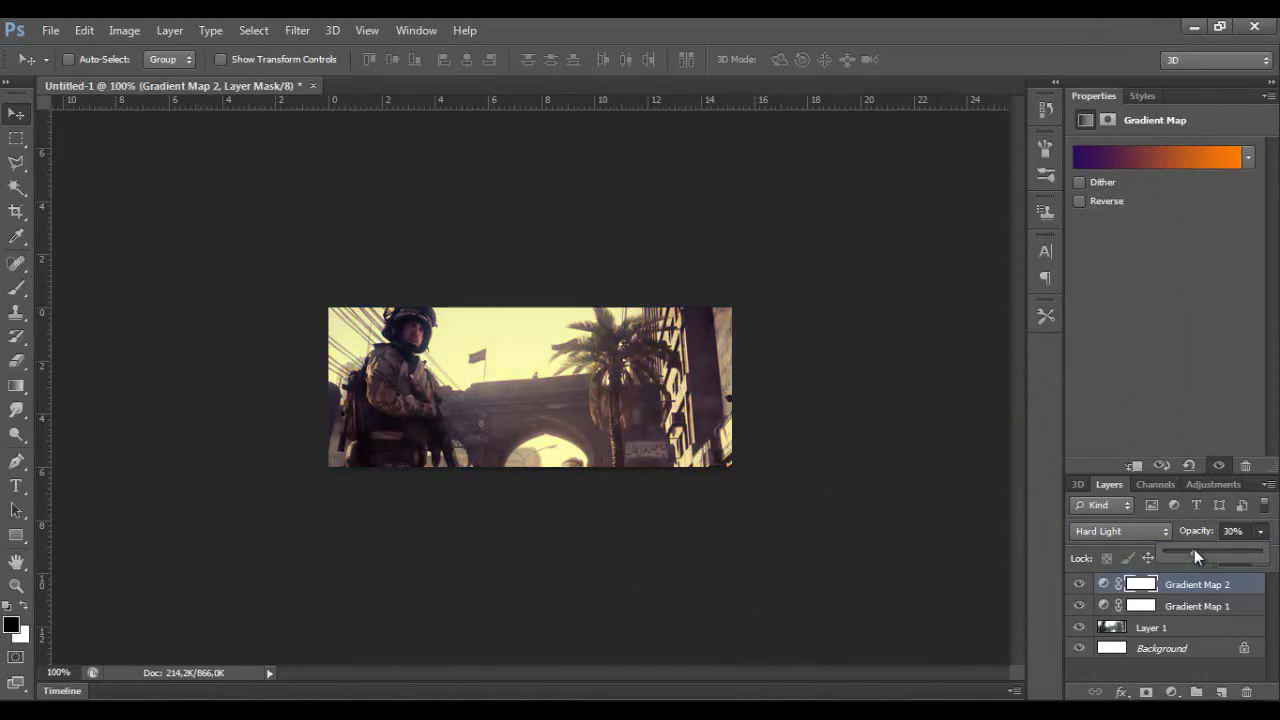
left_click(840, 622)
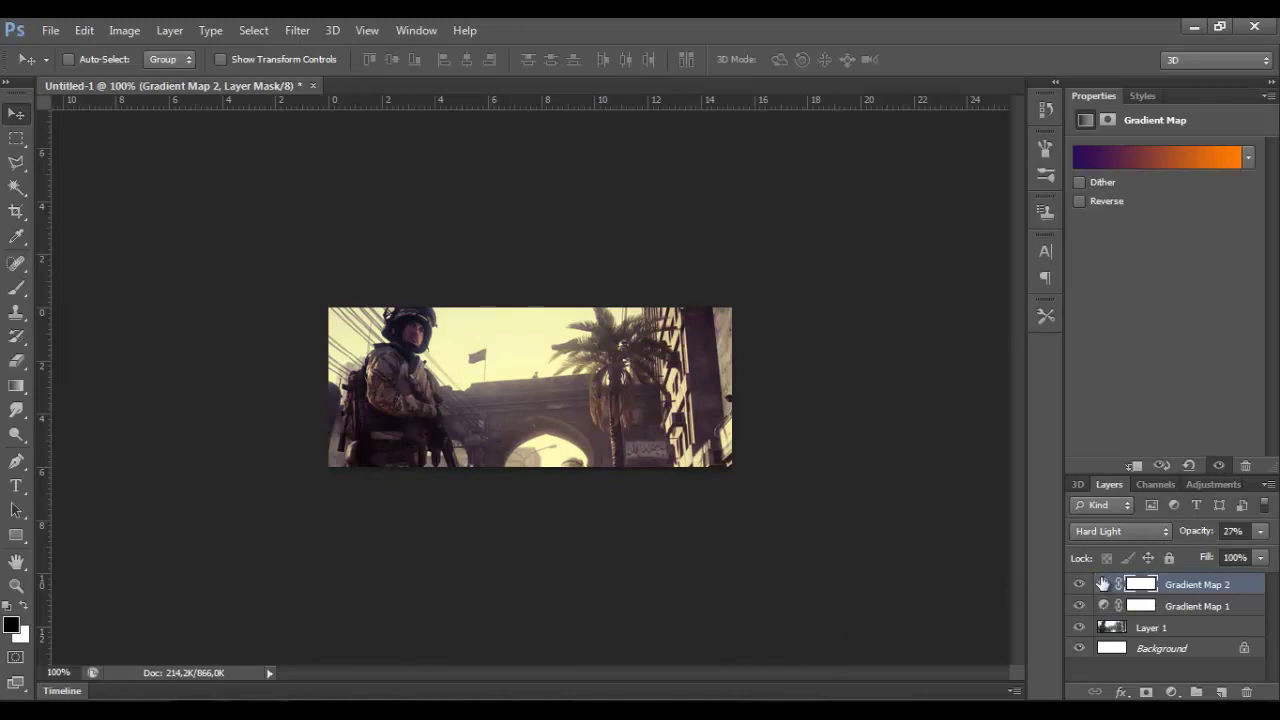
Step: Create Layer 2 and stamp a merged copy of all visible layers onto it
key("ctrl+shift+n")
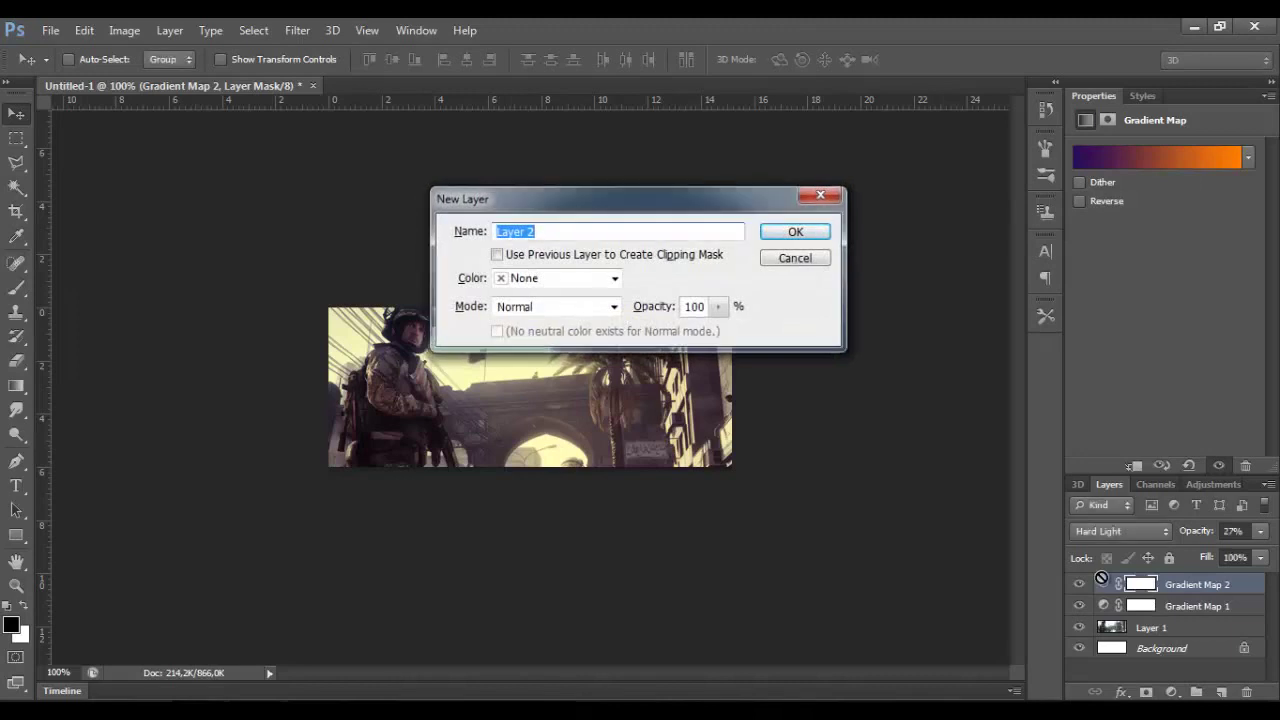
key("Return")
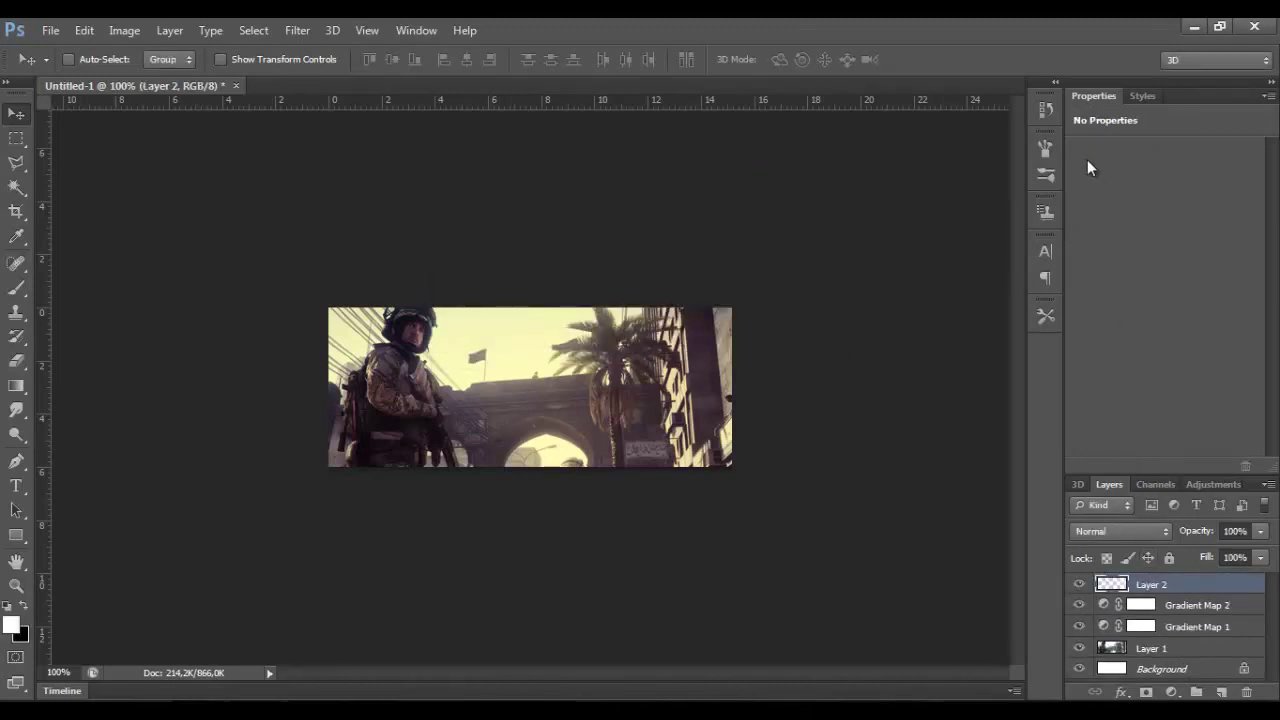
double_click(1090, 97)
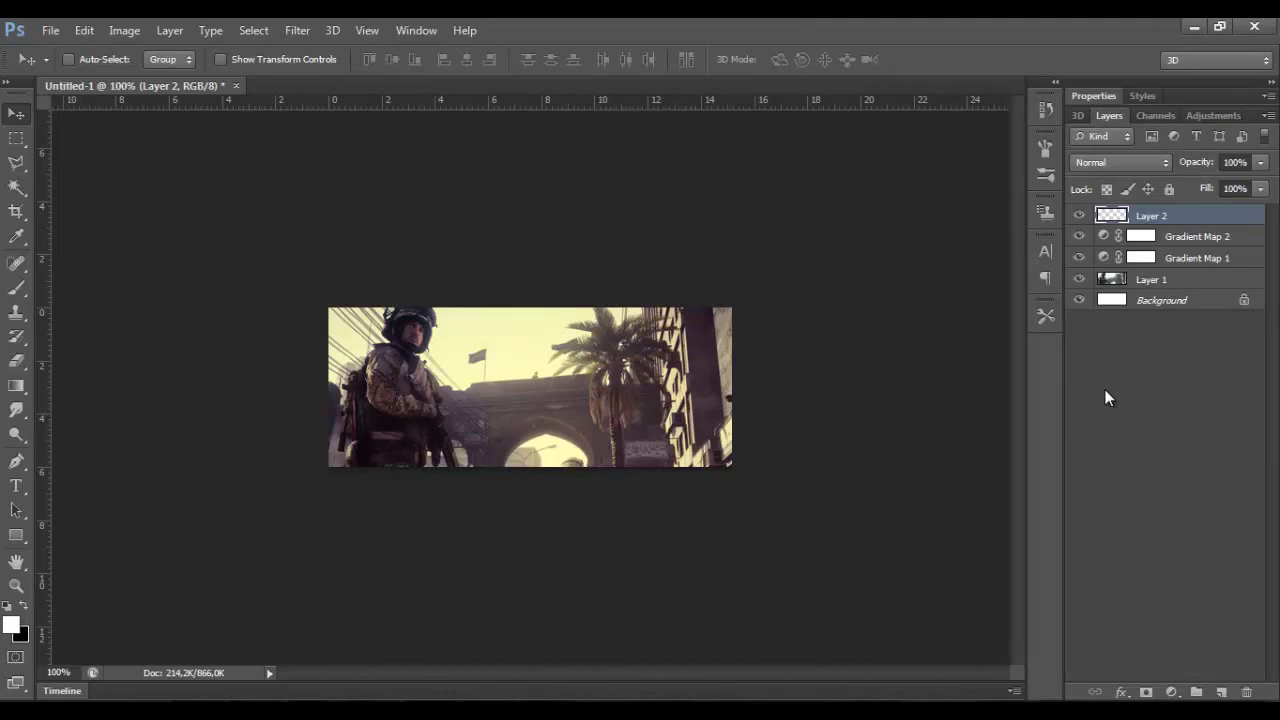
key("ctrl+shift+alt+e")
key("ctrl+alt+2")
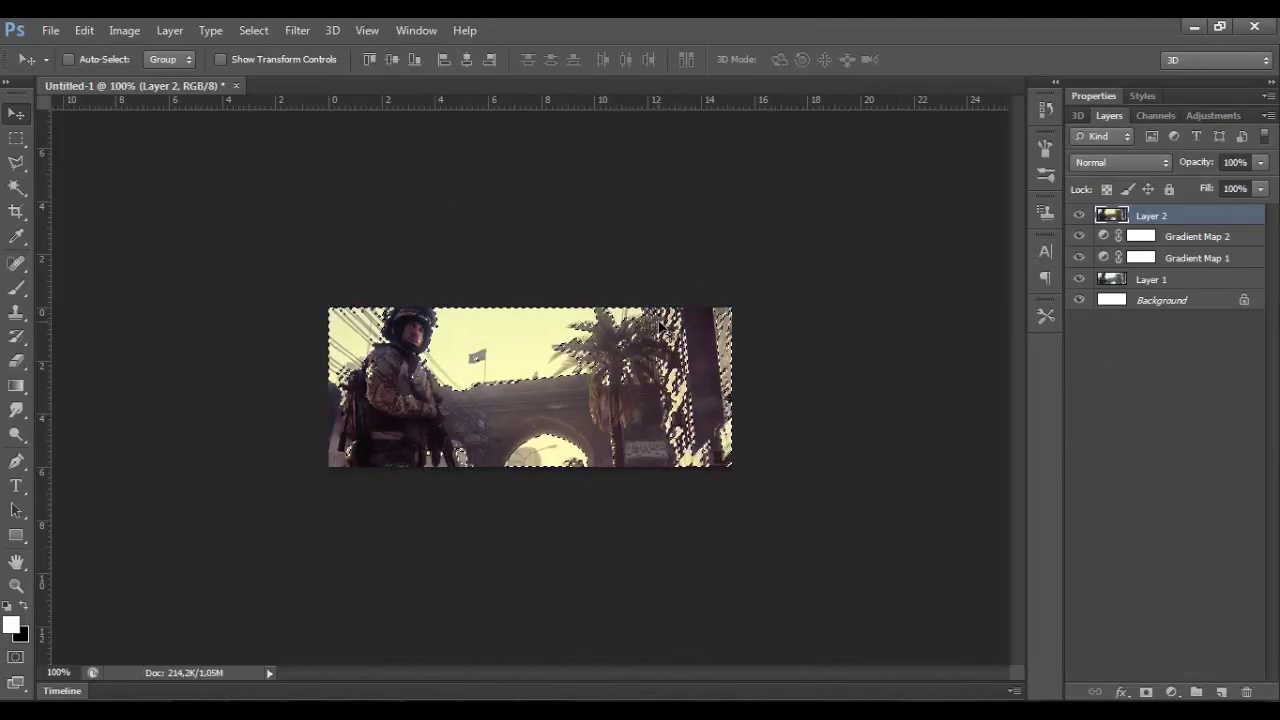
key("ctrl+d")
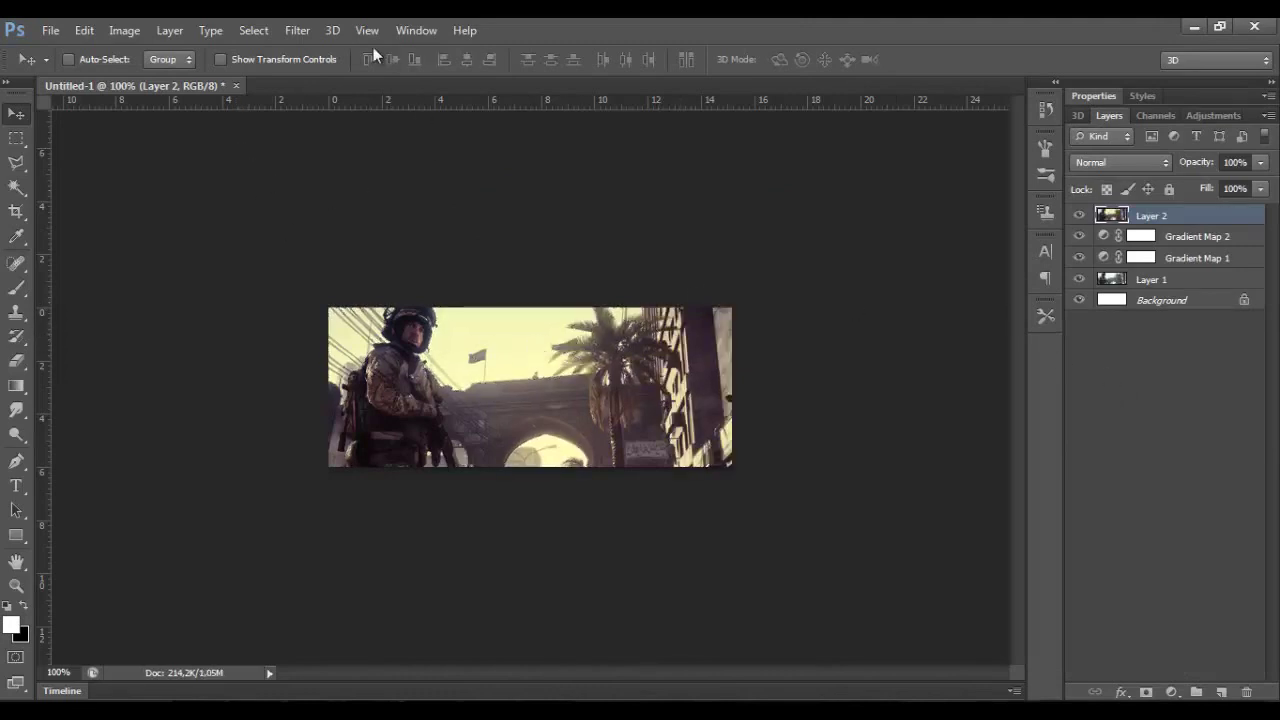
Step: Apply Filter > Sharpen > Sharpen to the merged Layer 2
left_click(299, 33)
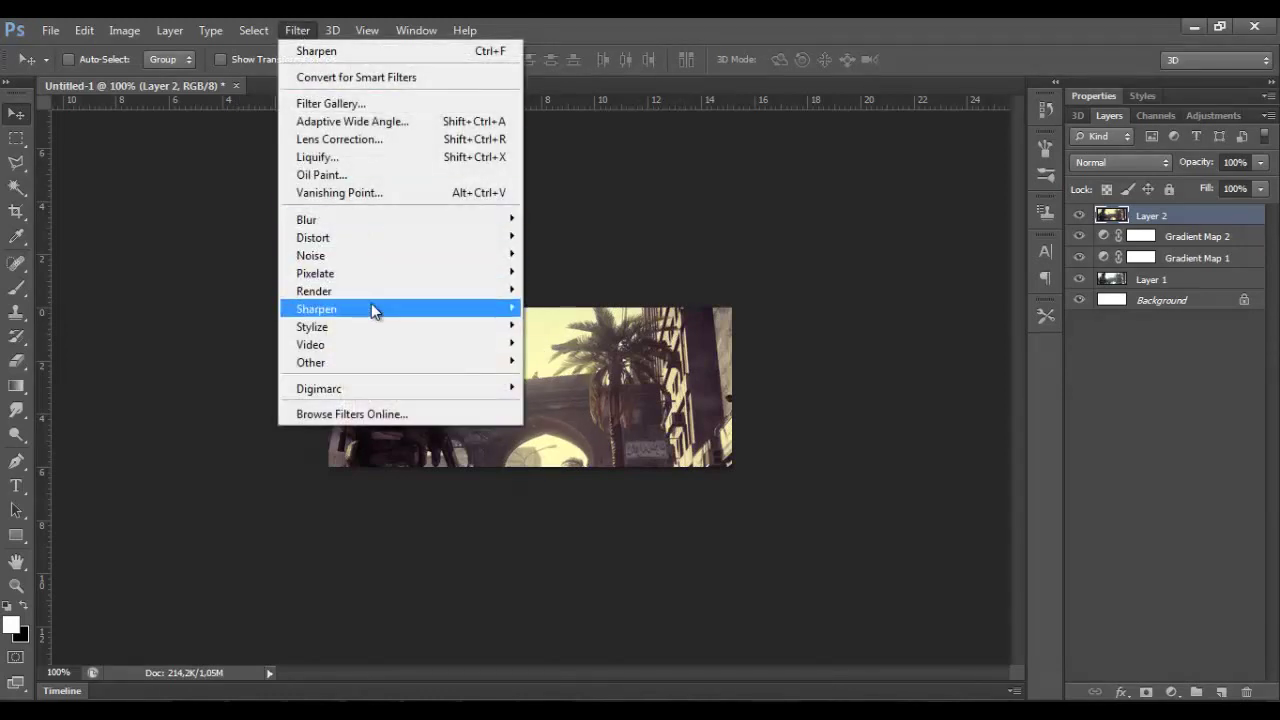
mouse_move(316, 309)
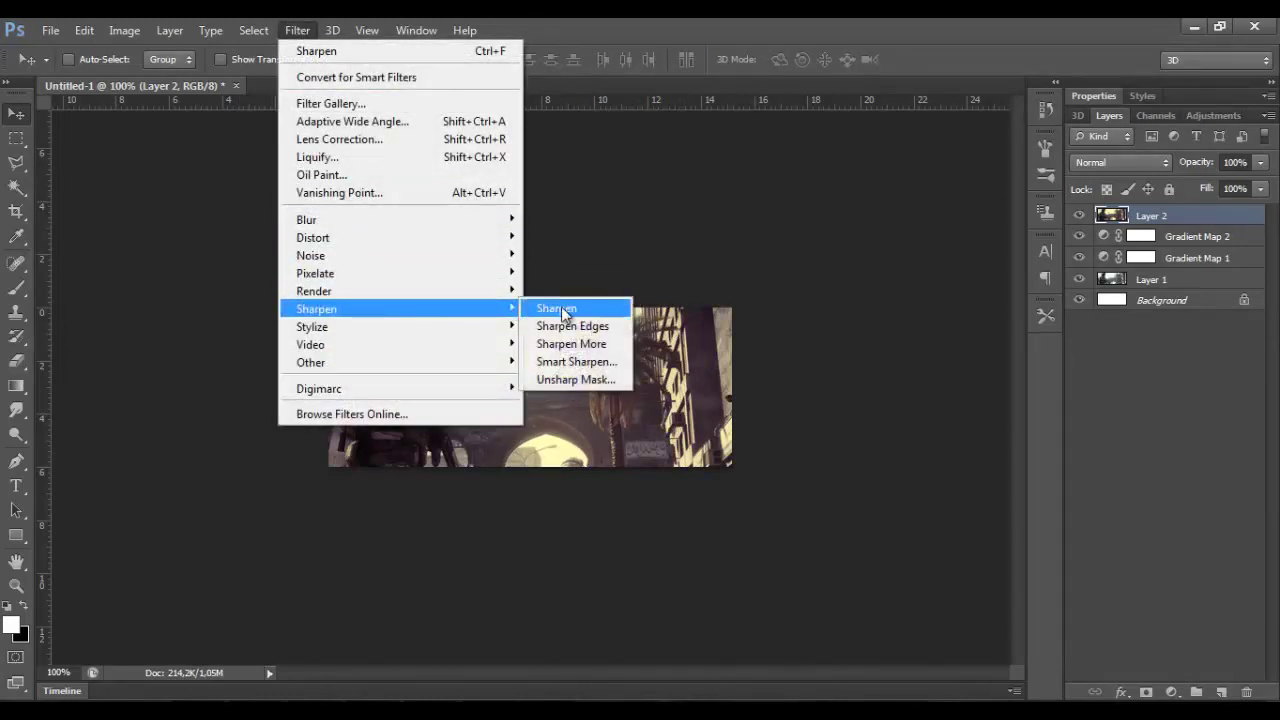
left_click(560, 308)
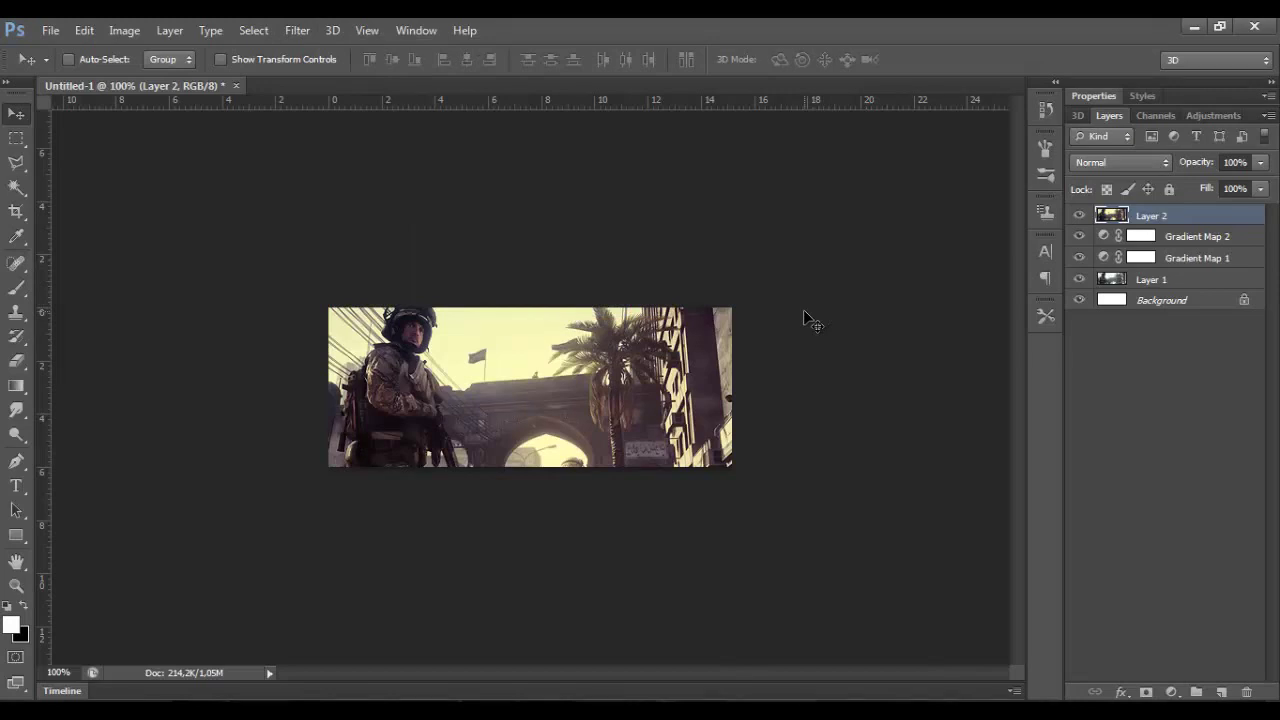
key("ctrl+shift+n")
Step: On new Layer 3, choose the 661 splatter brush with flow at 100%
key("Return")
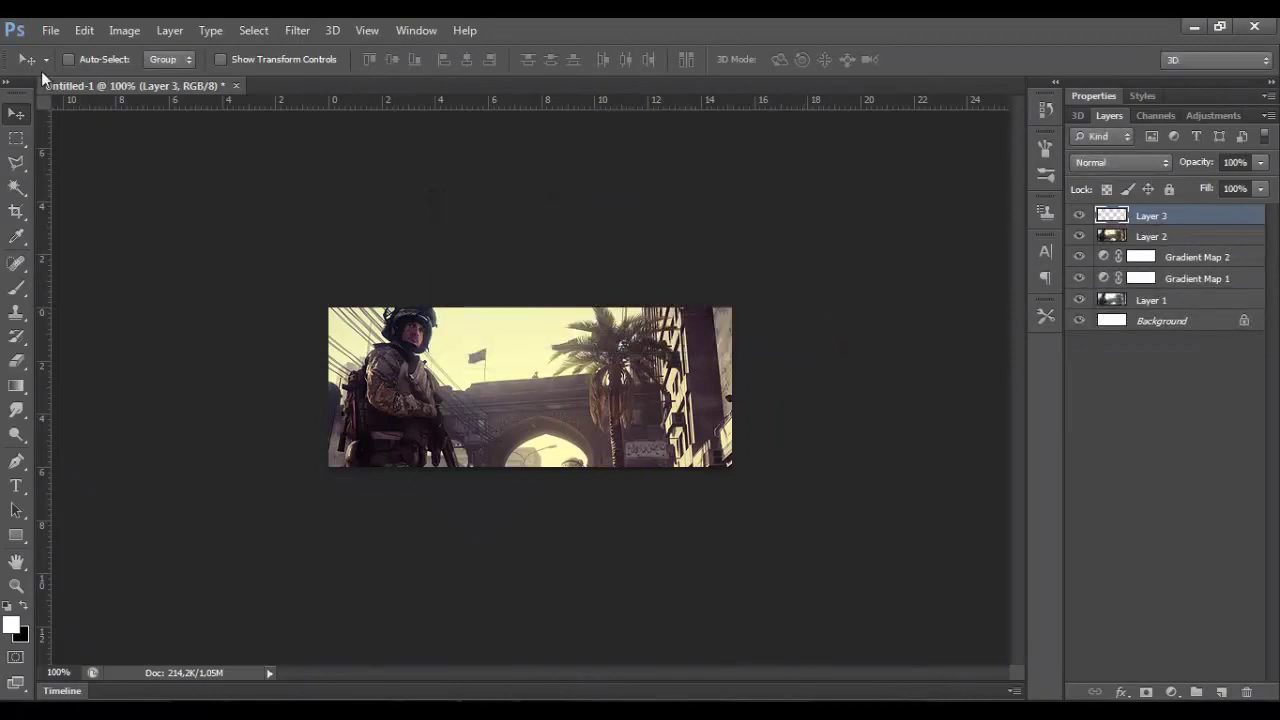
key("b")
left_click(92, 60)
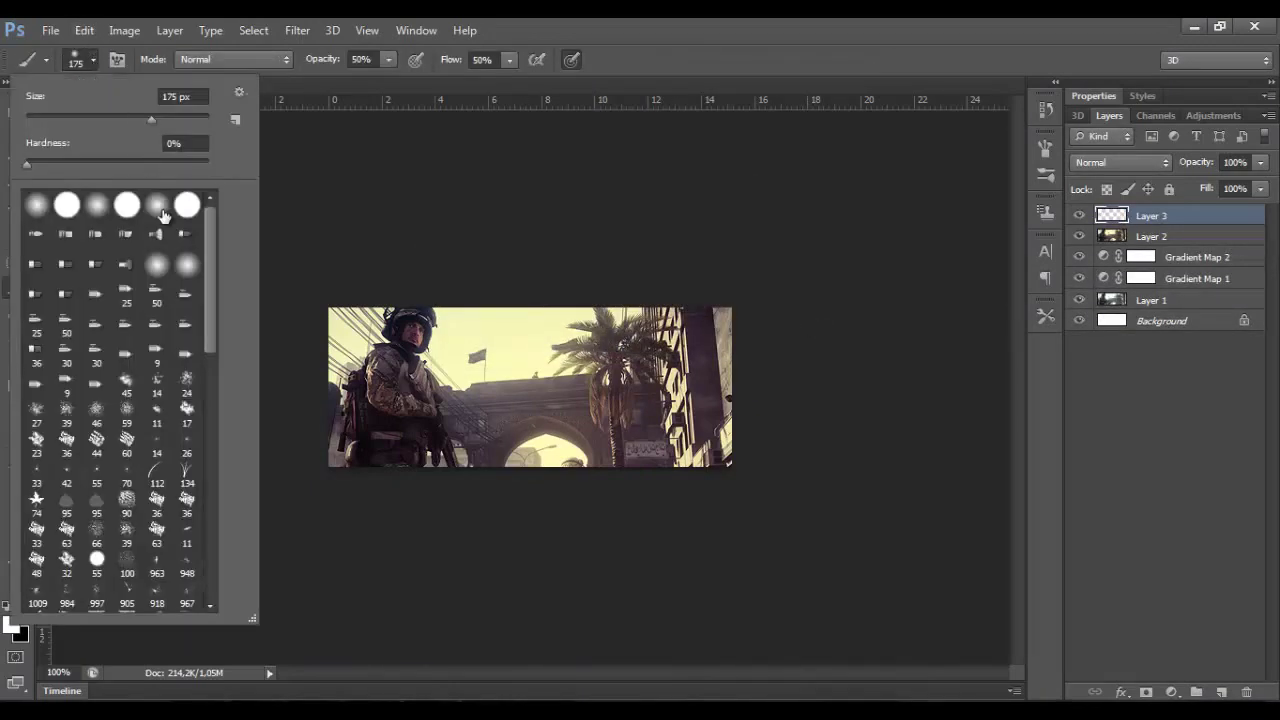
left_click_drag(212, 280, 197, 536)
left_click(128, 563)
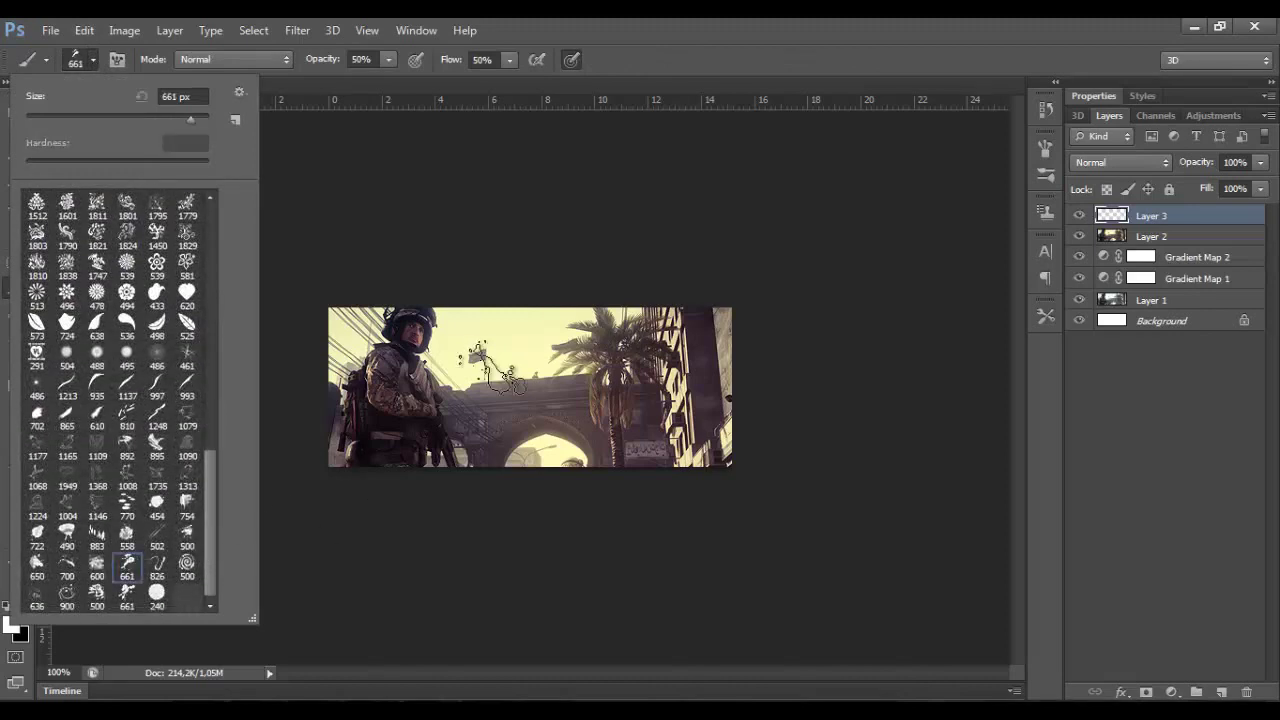
left_click(500, 362)
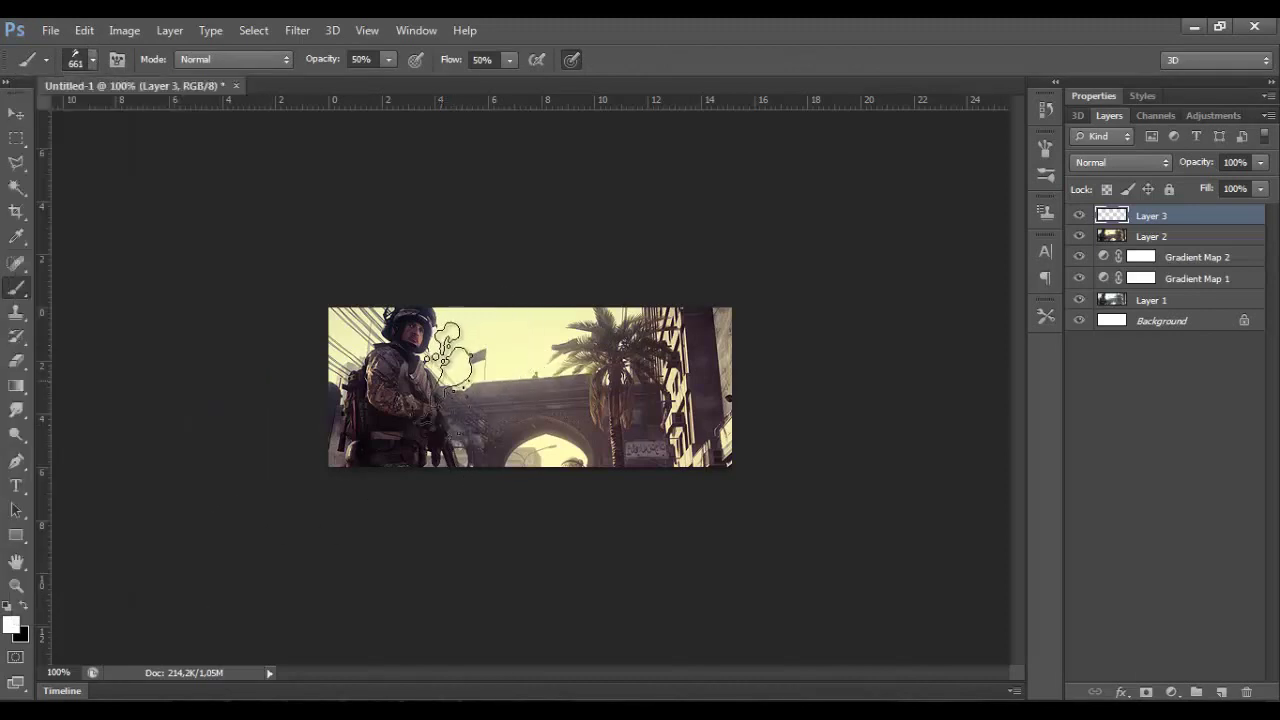
left_click(389, 59)
left_click(509, 59)
left_click_drag(505, 80, 560, 82)
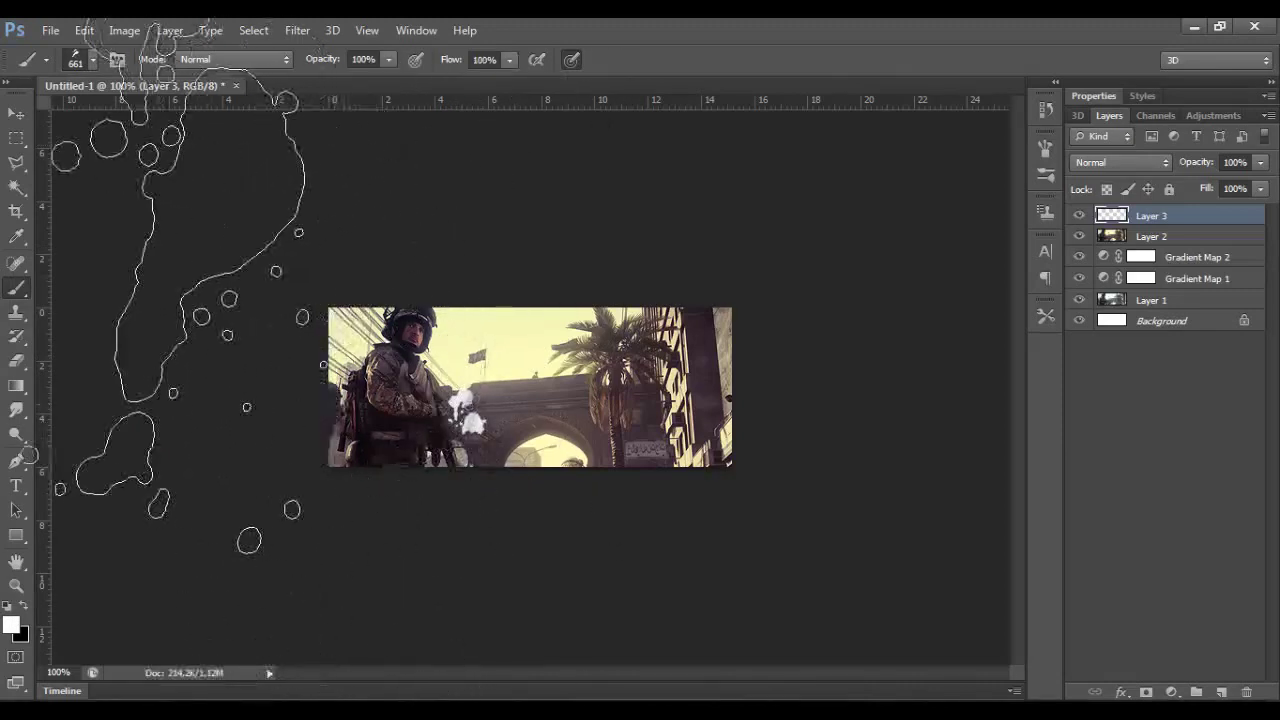
Step: Try the 636 scatter brush at 329 px over the soldier, undoing the edge specks
left_click(88, 50)
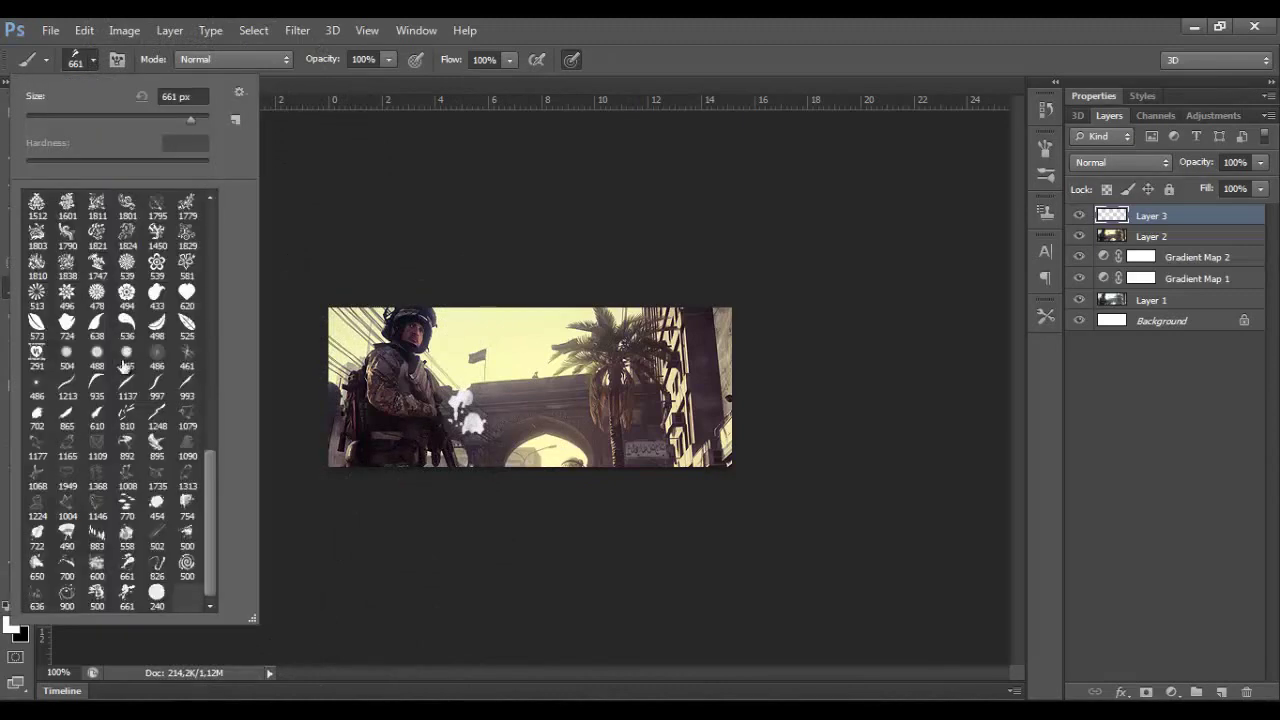
left_click(66, 566)
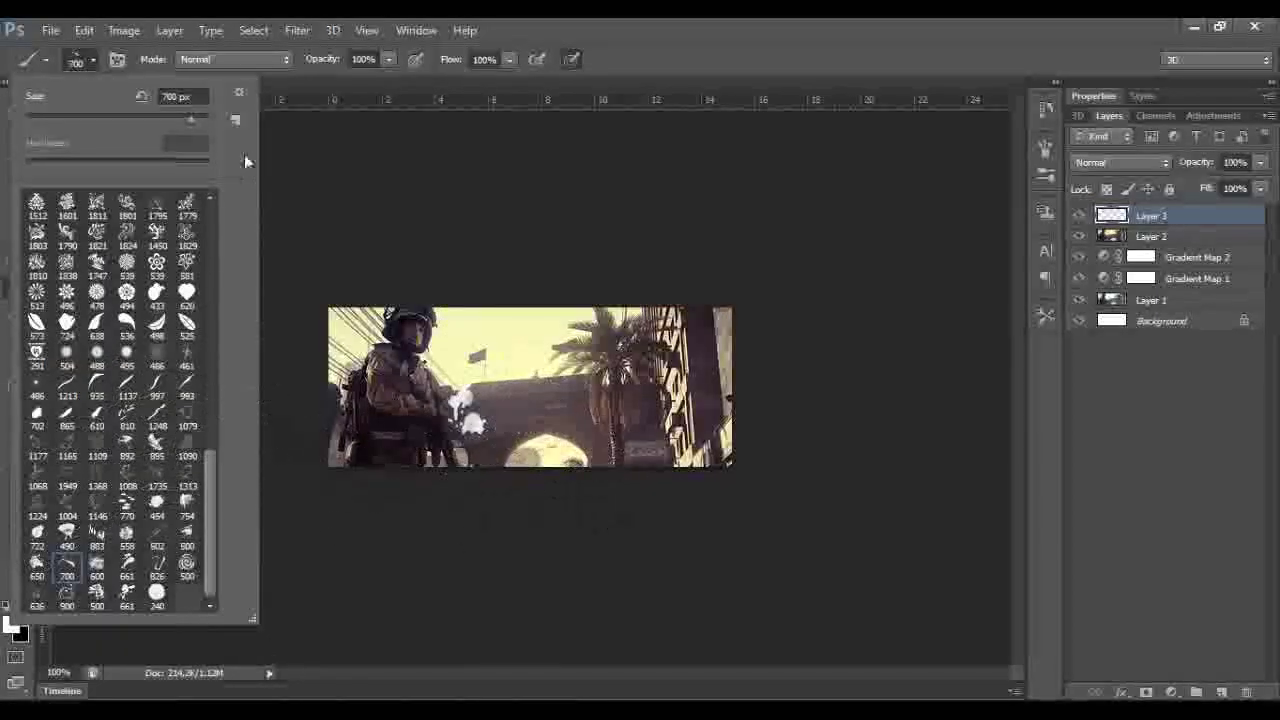
left_click(36, 596)
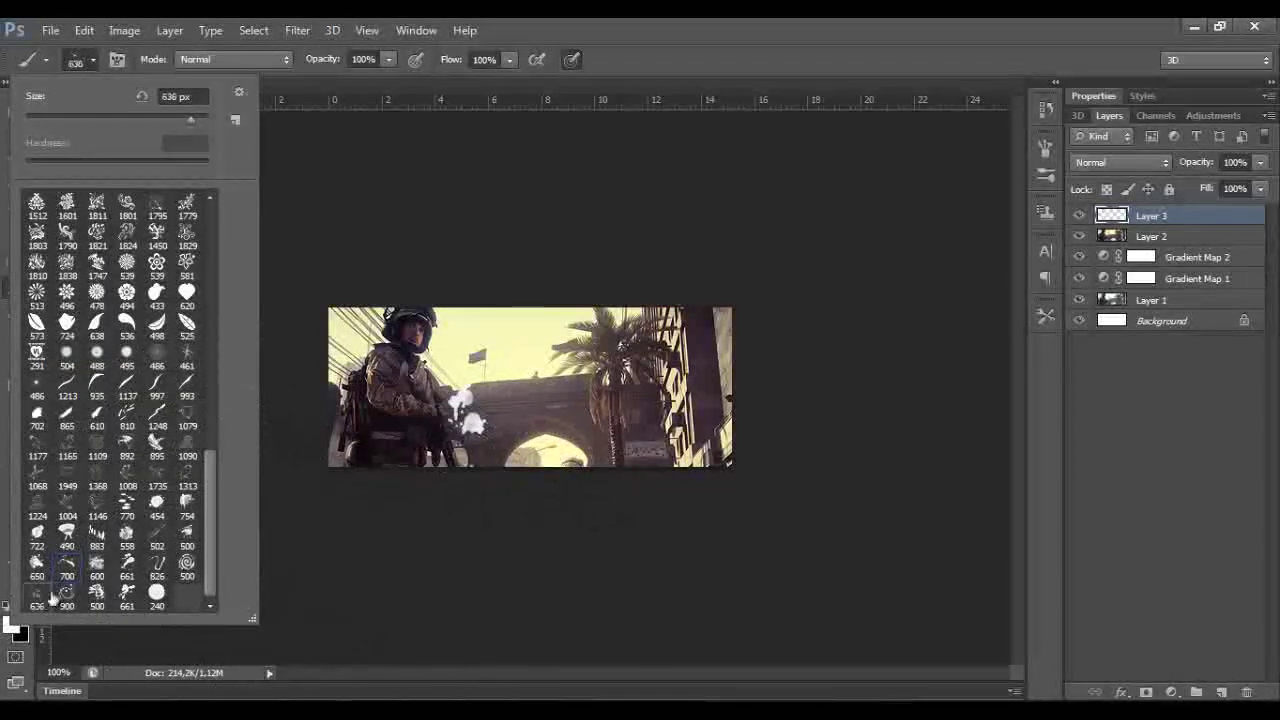
left_click(457, 428)
left_click_drag(190, 119, 175, 119)
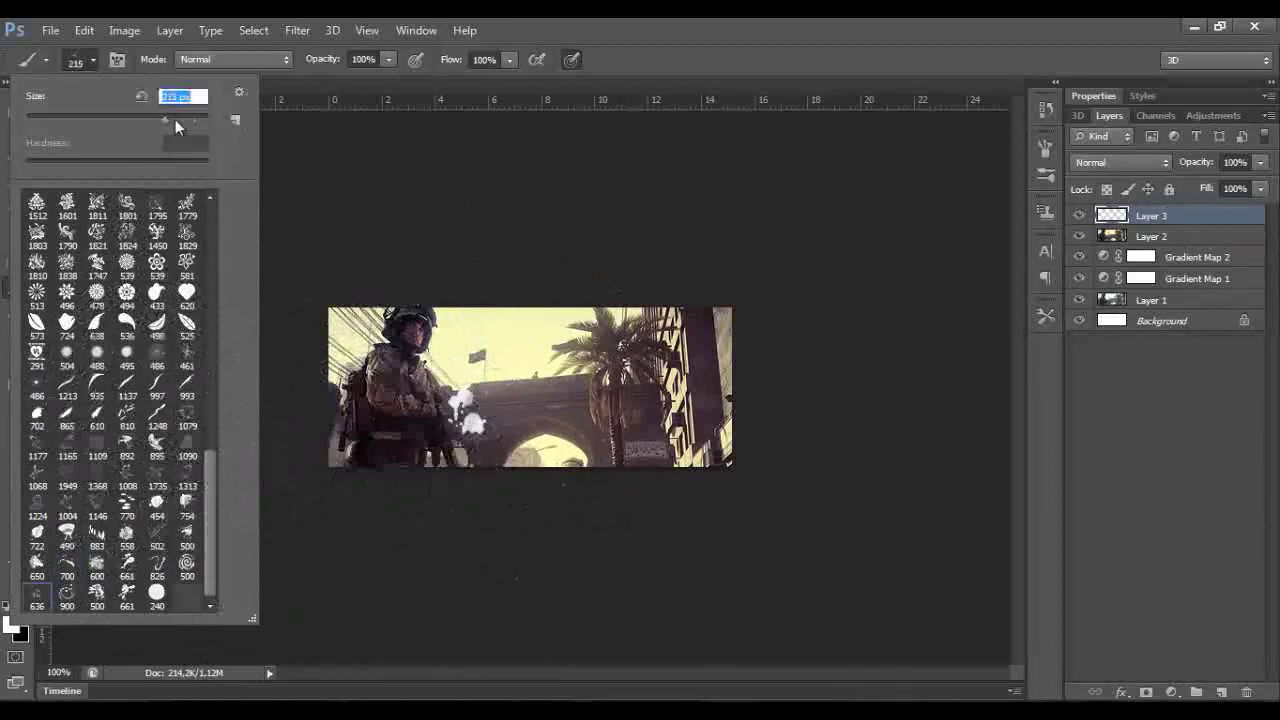
left_click_drag(420, 320, 320, 400)
left_click_drag(380, 320, 475, 500)
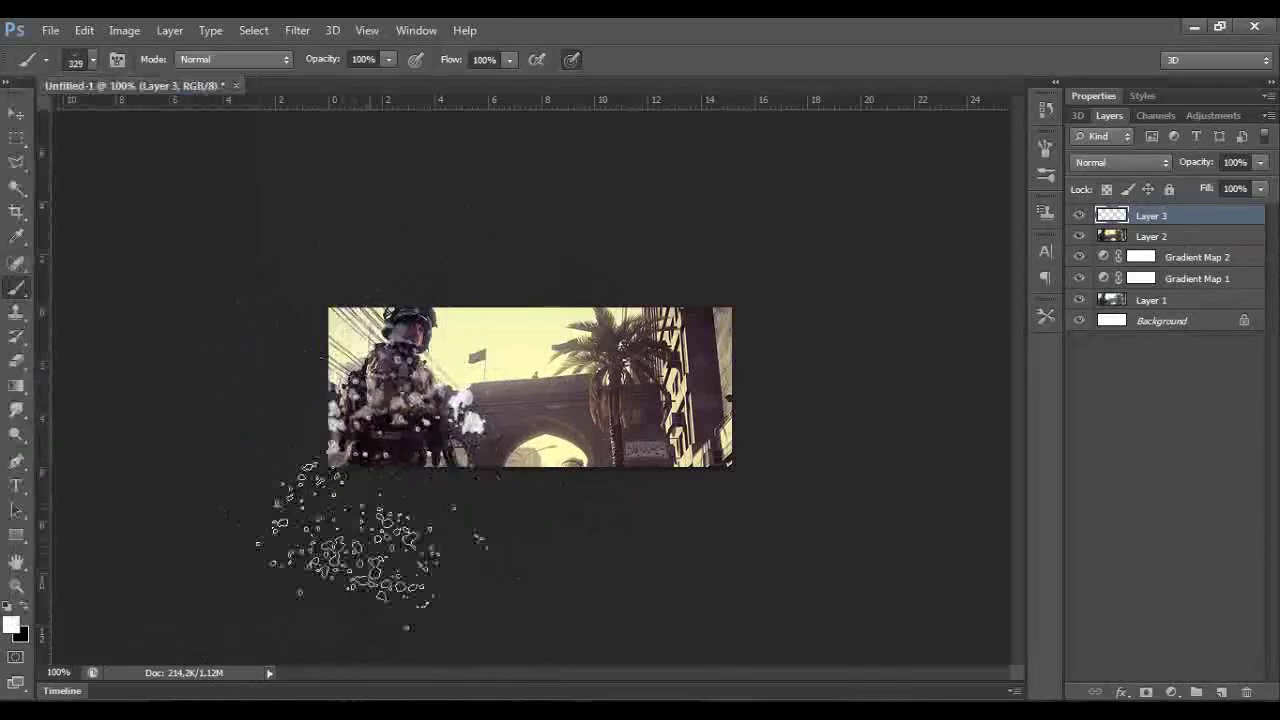
key("ctrl+z")
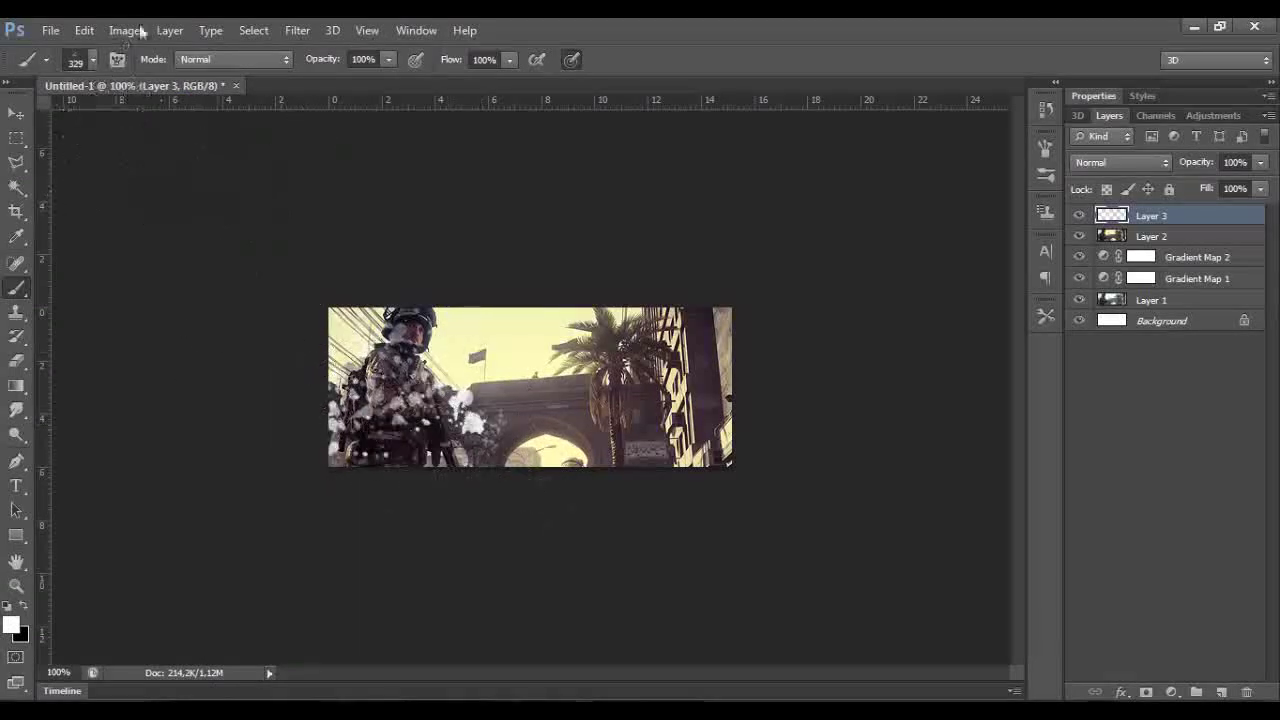
Step: Stamp a white 500 px splatter over the right building, then select the 661 brush
left_click(91, 61)
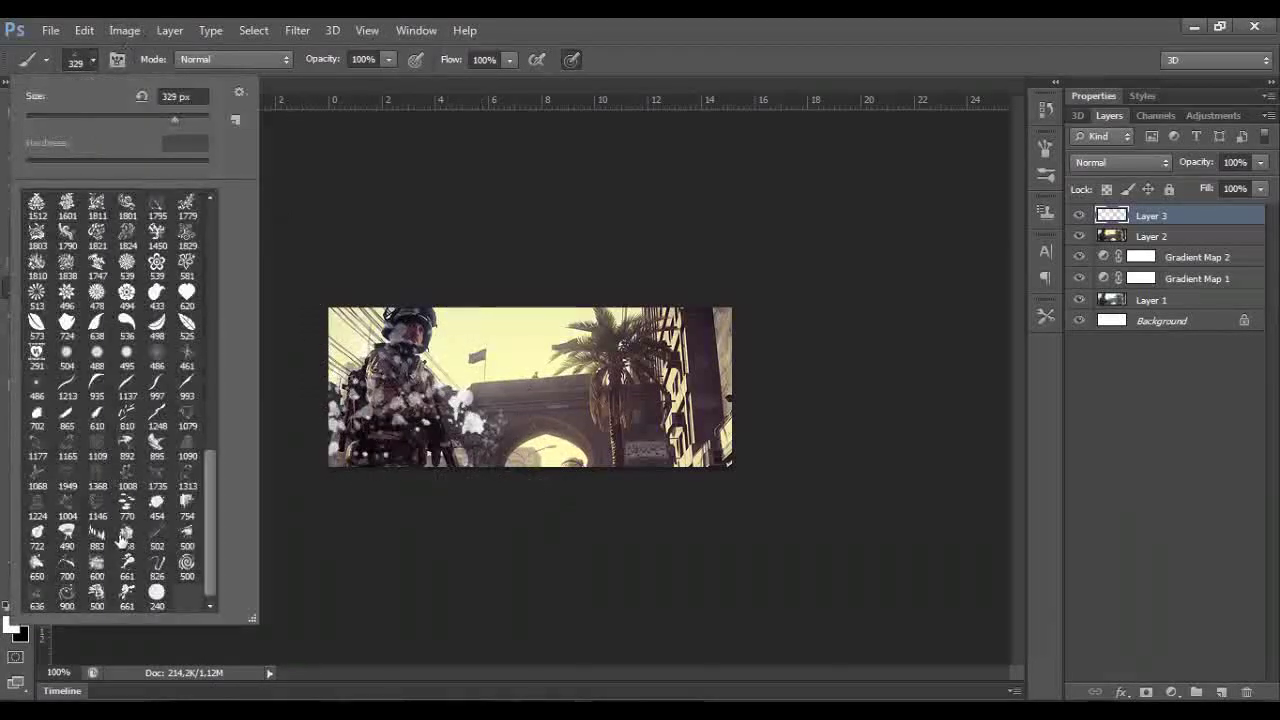
left_click(186, 538)
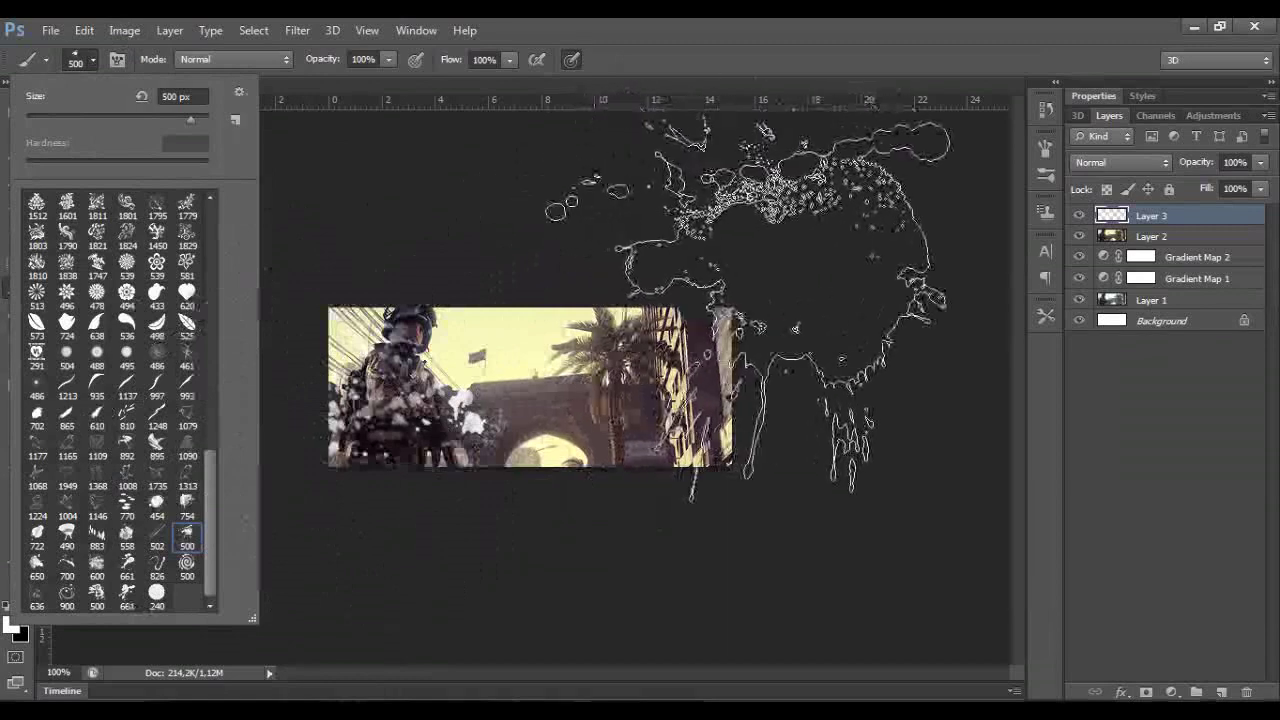
left_click(730, 320)
left_click(93, 60)
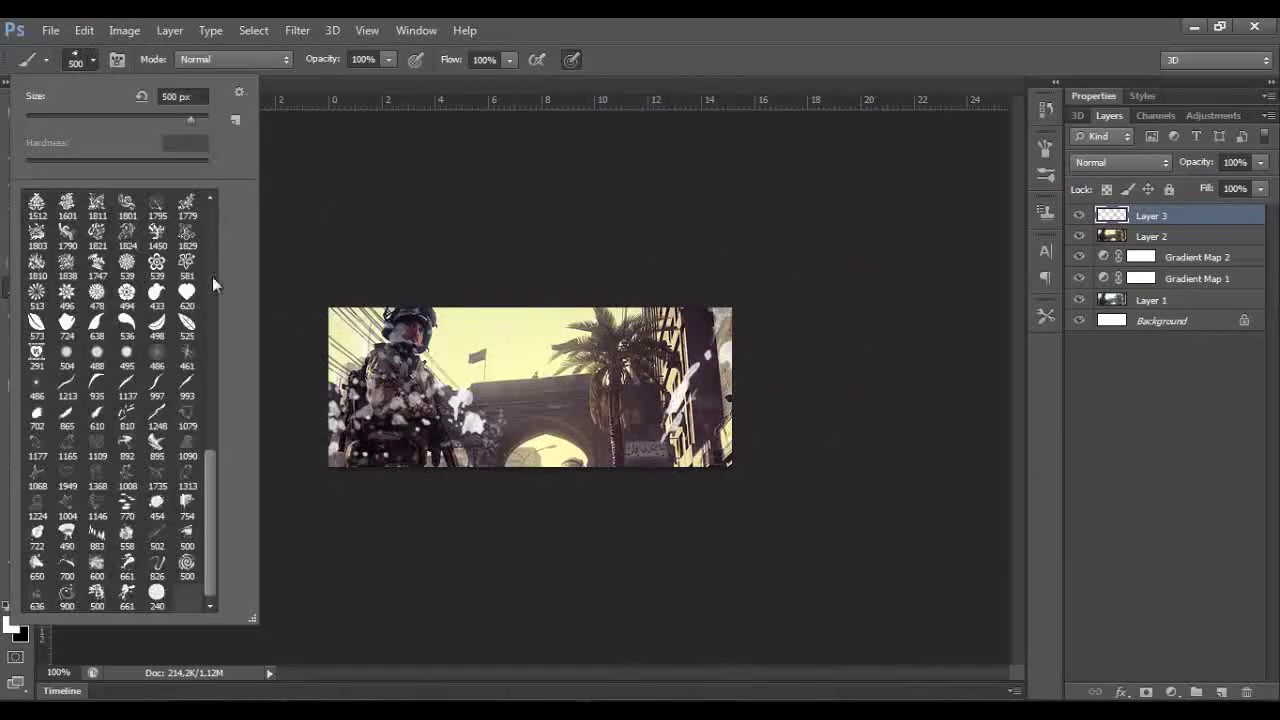
left_click(126, 565)
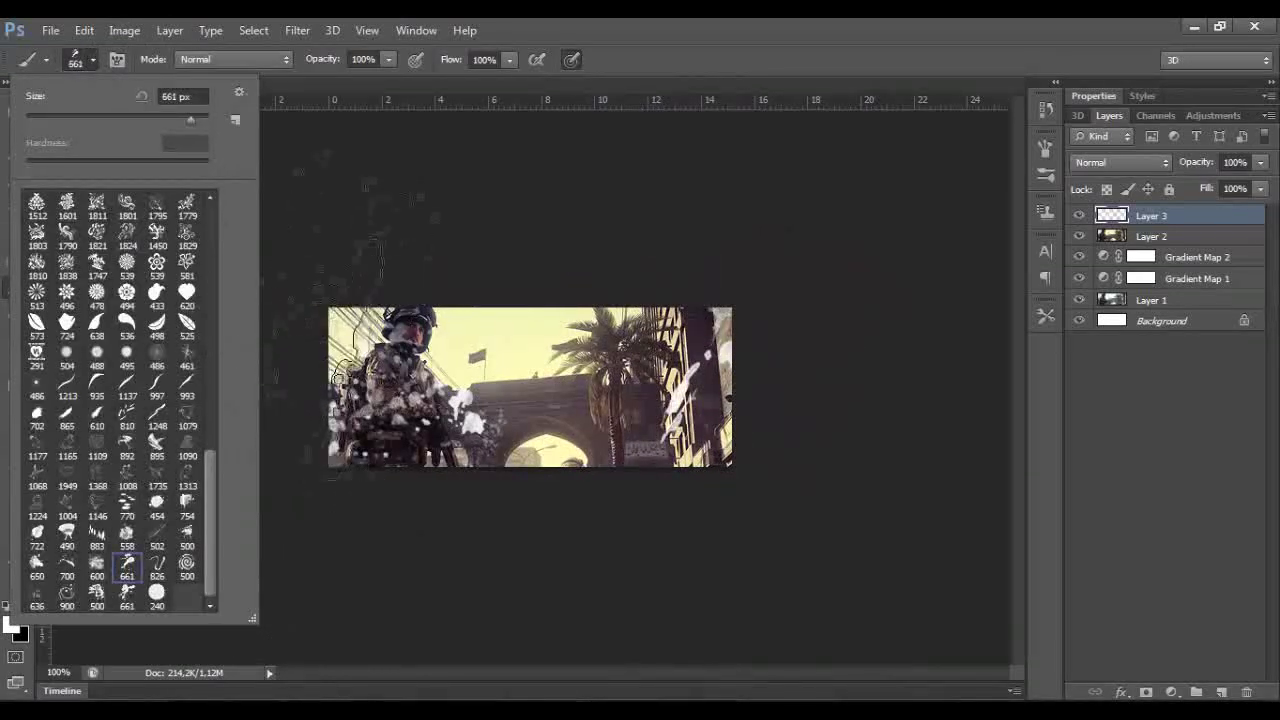
left_click(330, 220)
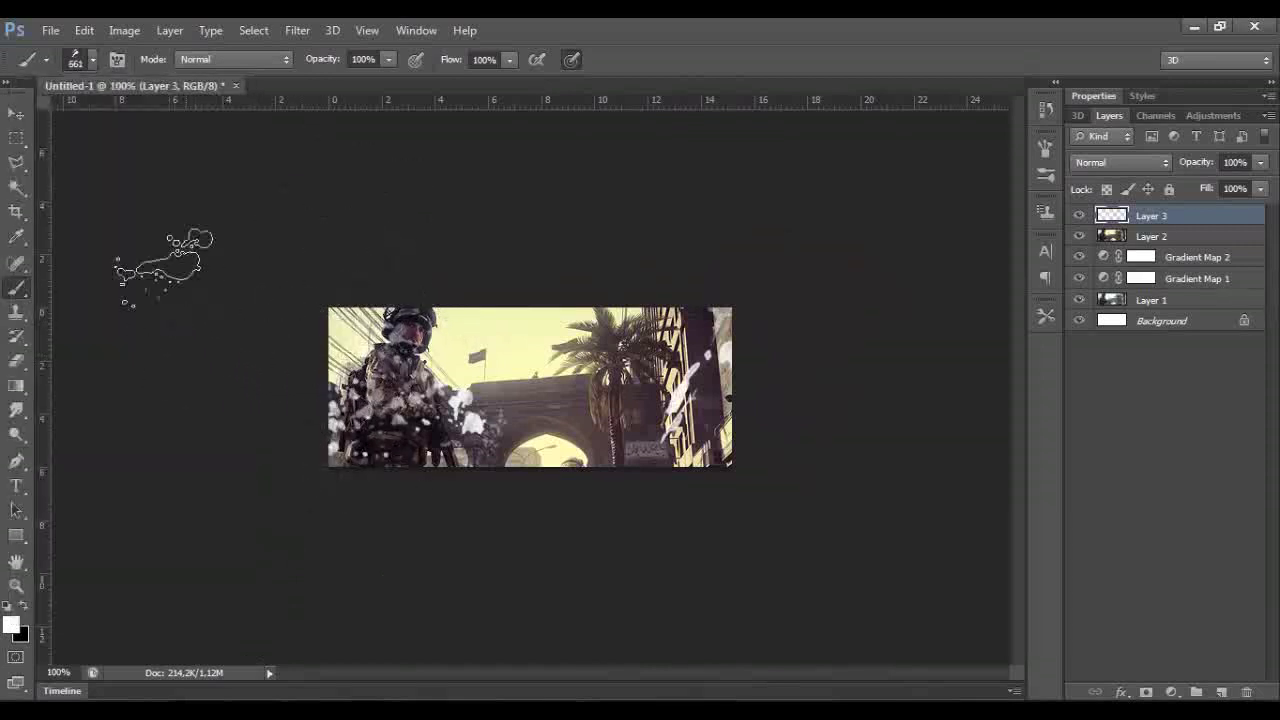
left_click(16, 113)
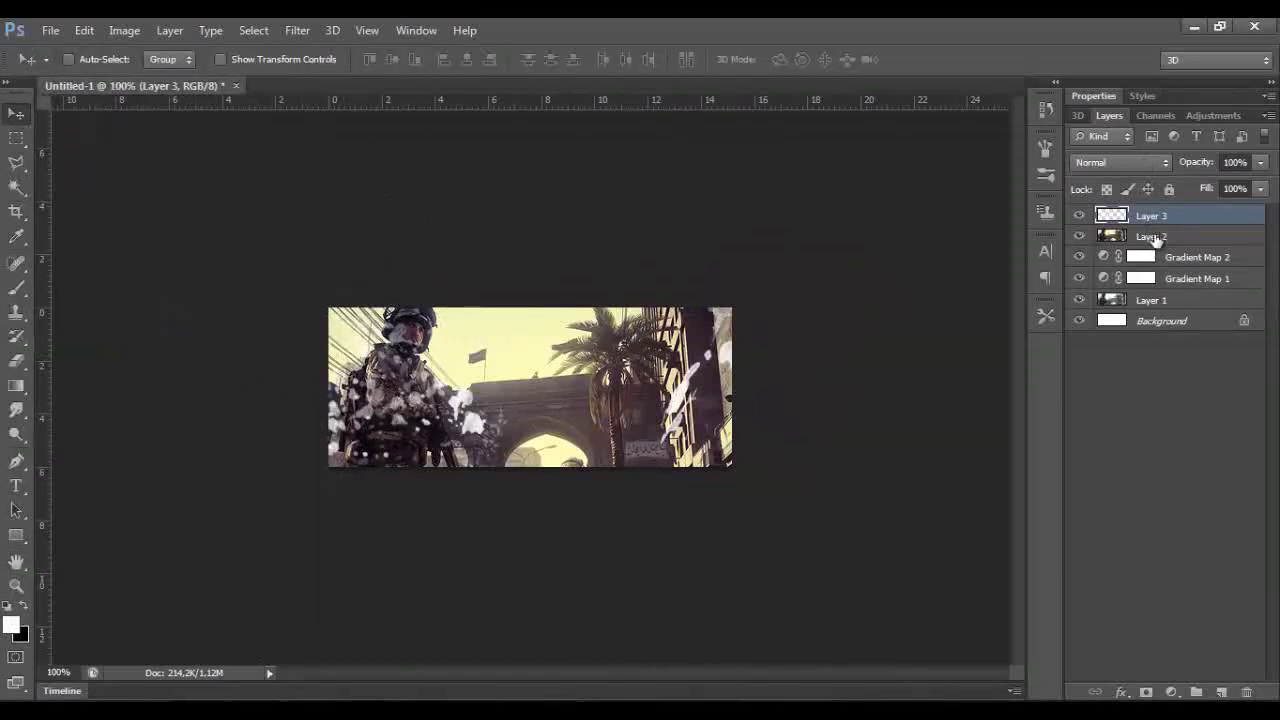
Step: Duplicate Layer 2, move the copy above Layer 3 and clip it to the splatters
left_click(1079, 216)
left_click(1080, 216)
left_click(1156, 237)
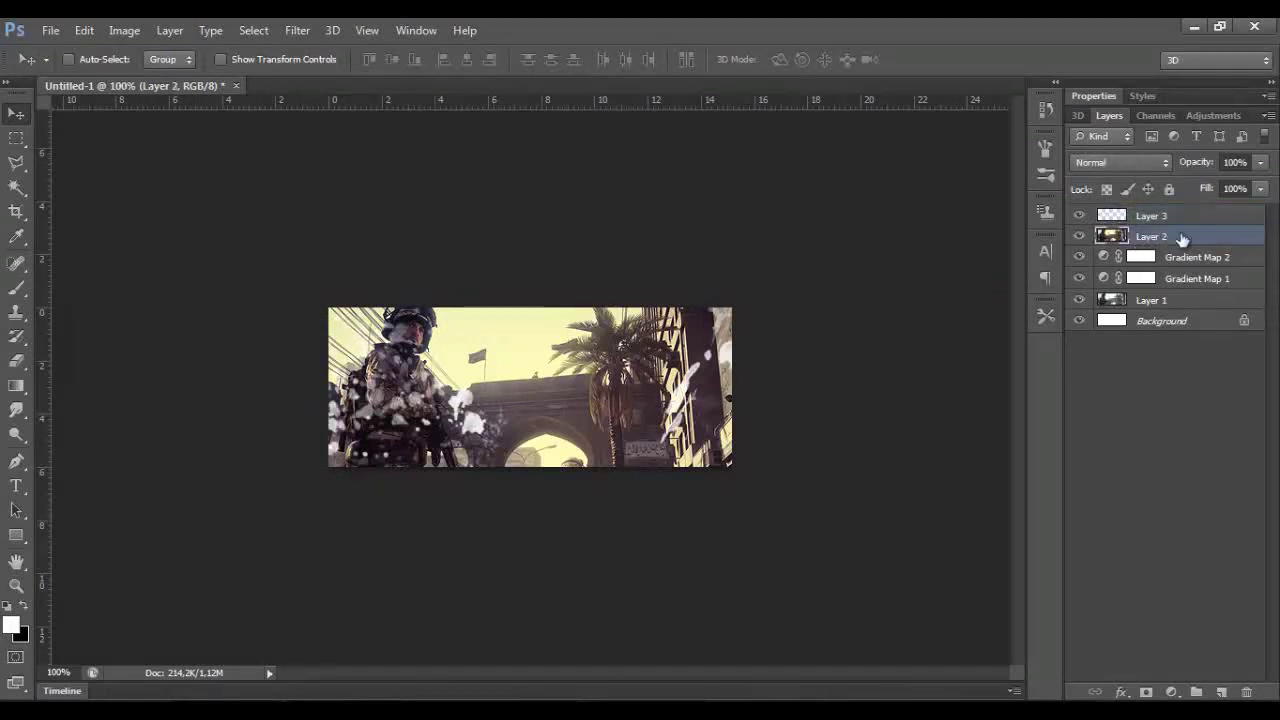
key("ctrl+j")
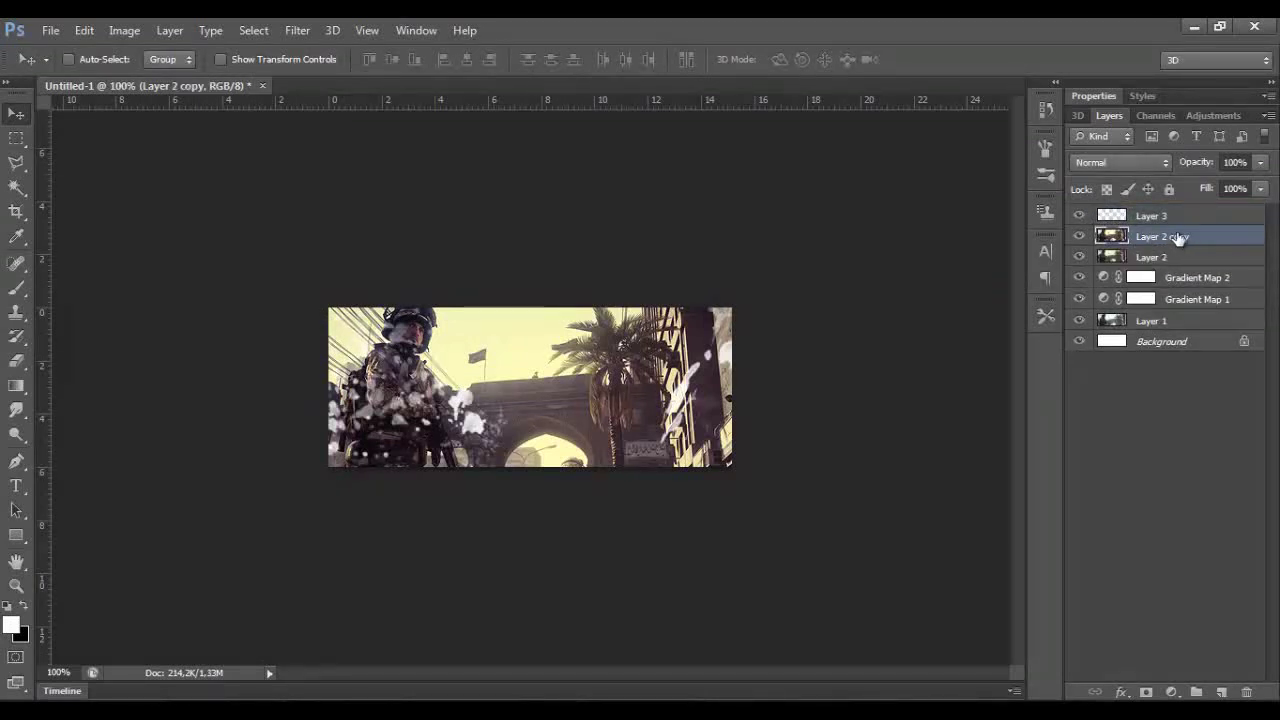
left_click_drag(1176, 237, 1175, 215)
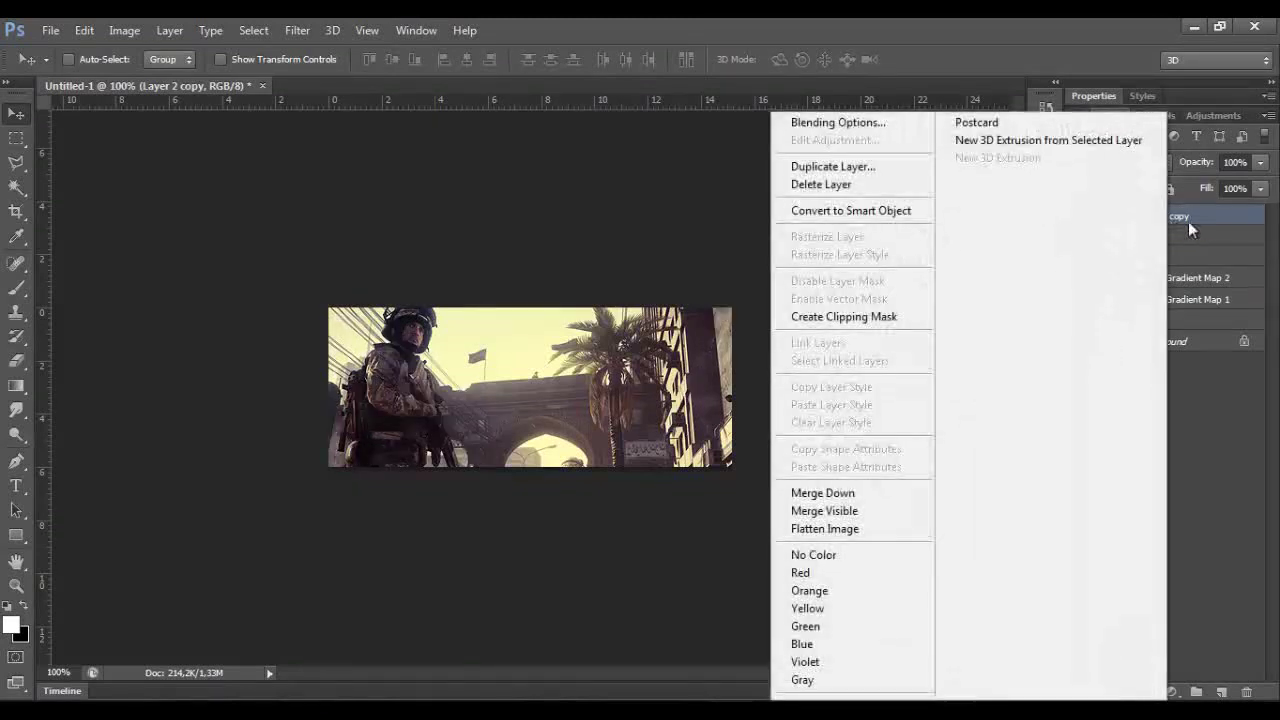
left_click(888, 316)
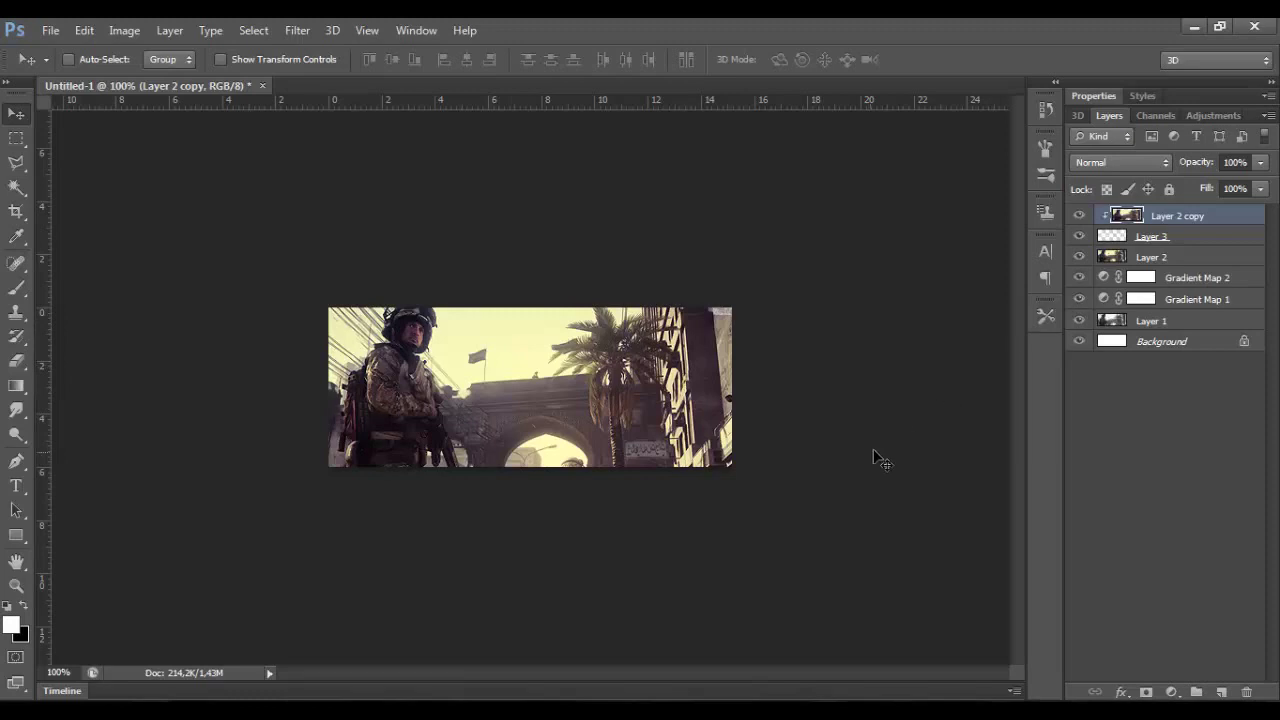
Step: Add Layer 4 and set a 147 px soft round brush at 50% opacity and 50% flow
key("ctrl+shift+n")
key("Return")
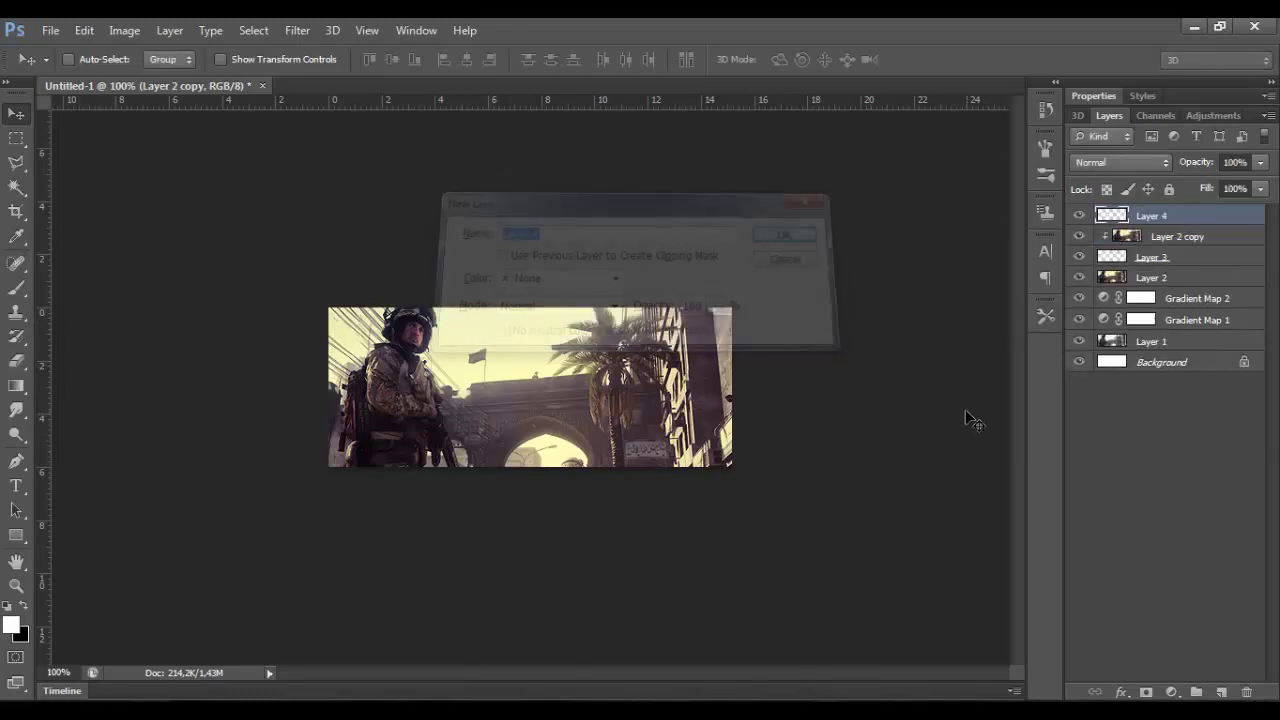
key("b")
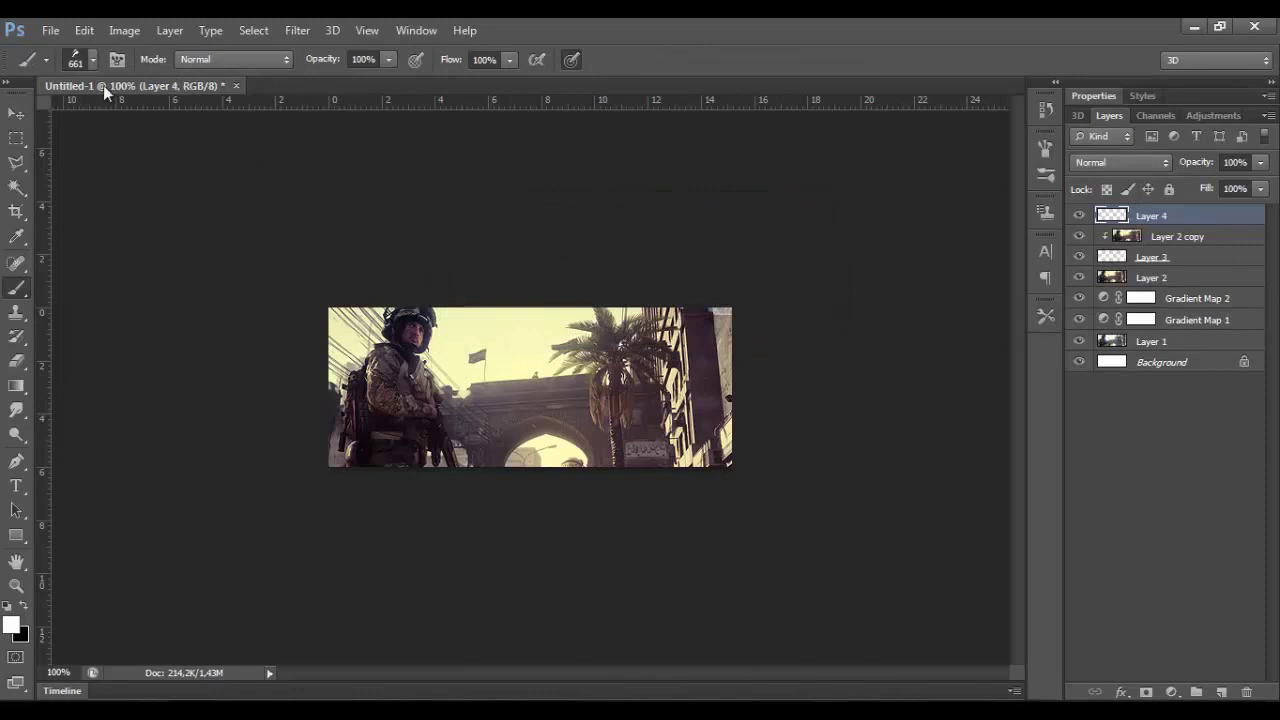
left_click(78, 60)
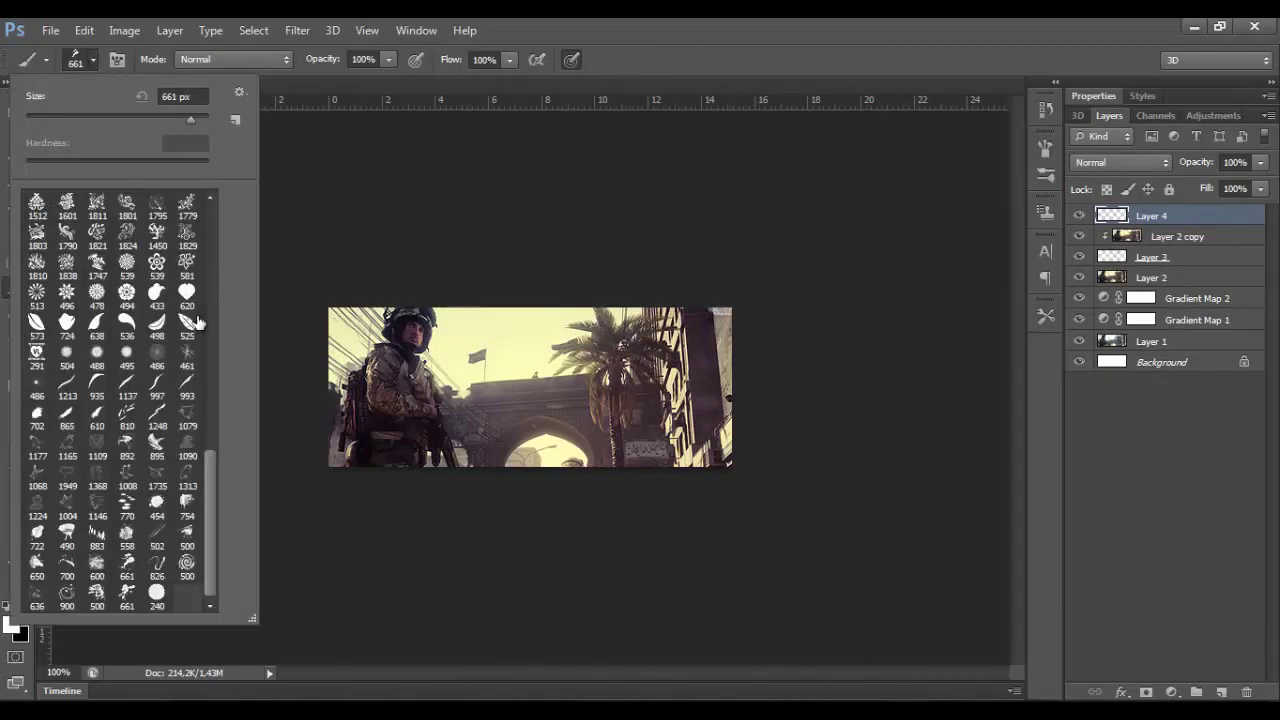
left_click_drag(207, 491, 210, 250)
left_click(36, 205)
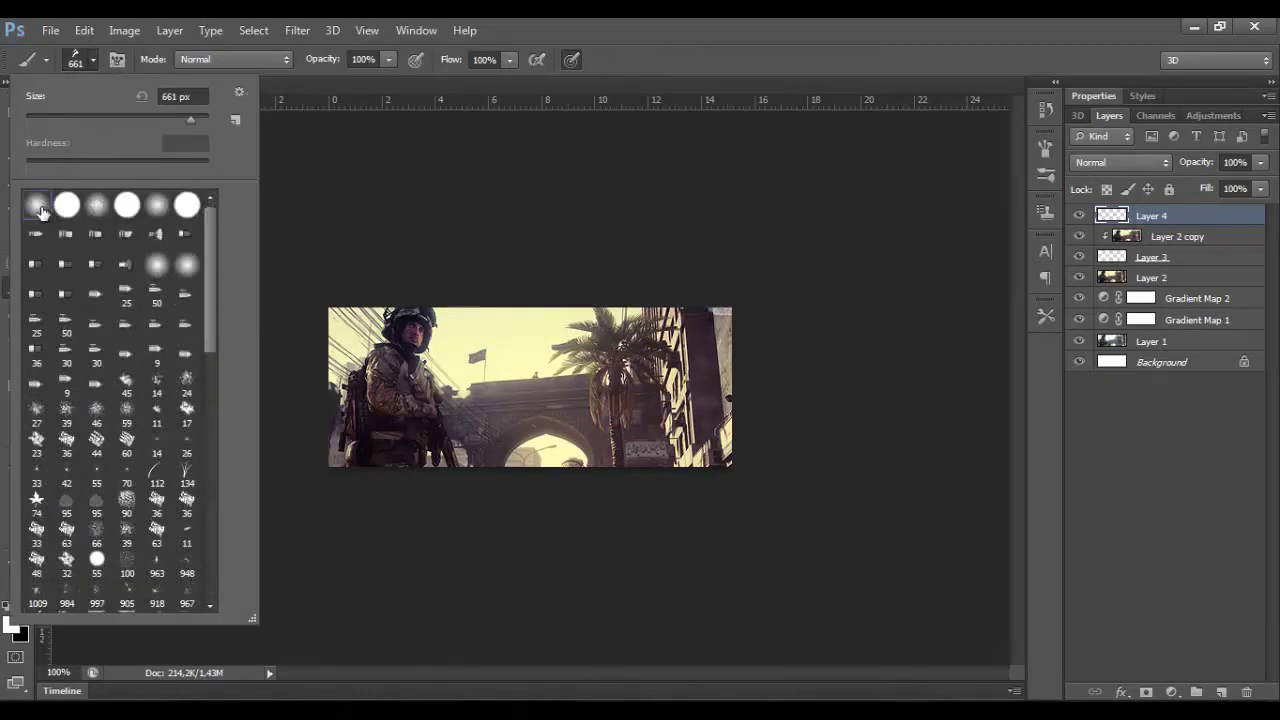
left_click(139, 119)
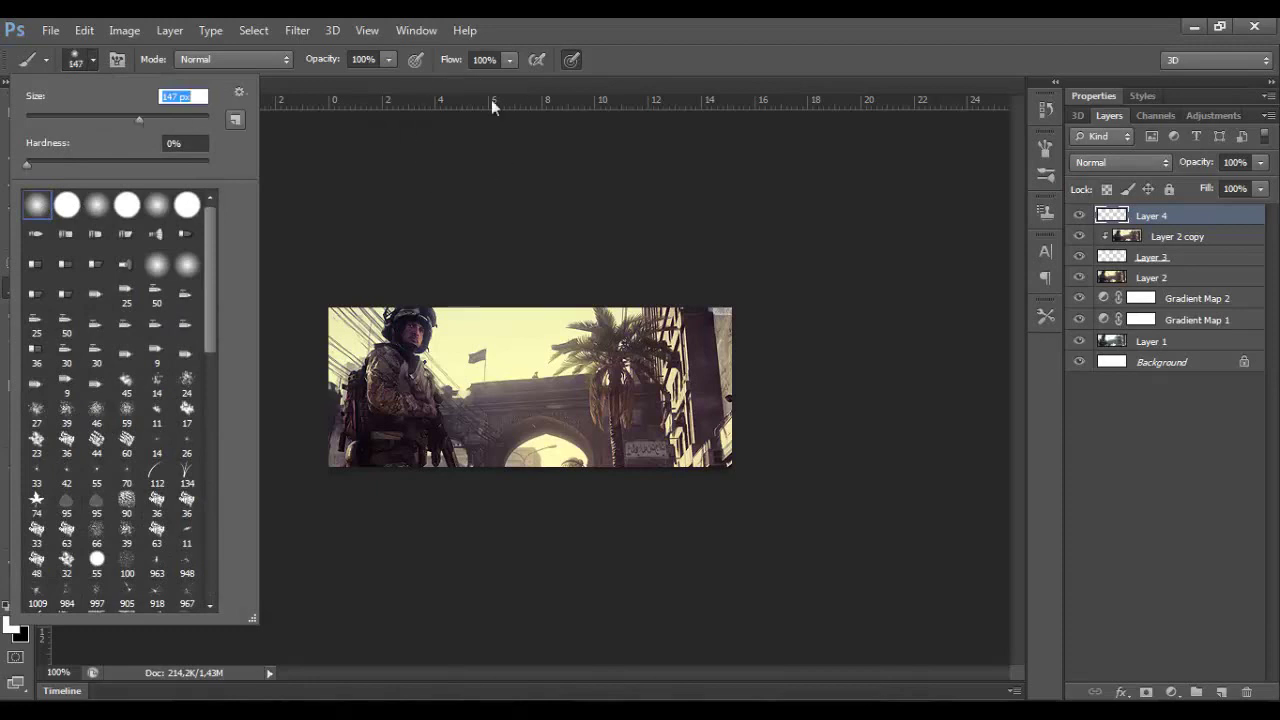
left_click(368, 60)
type("50")
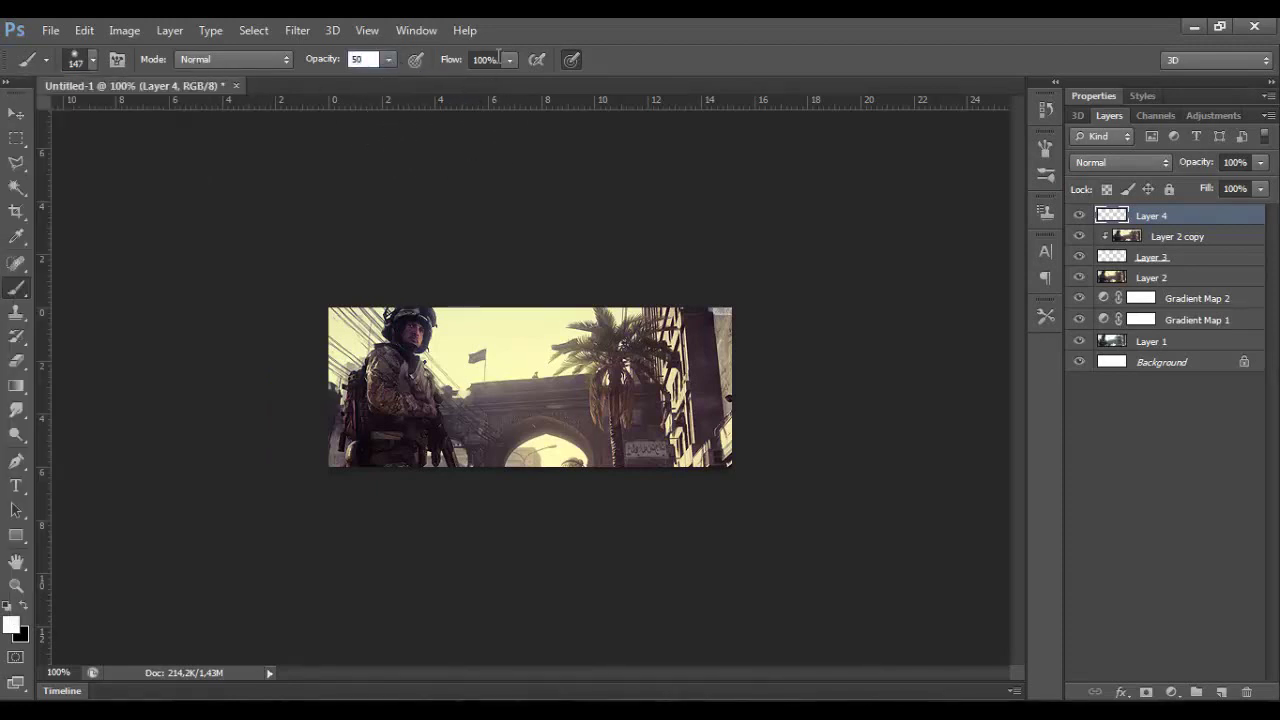
left_click(498, 58)
type("50")
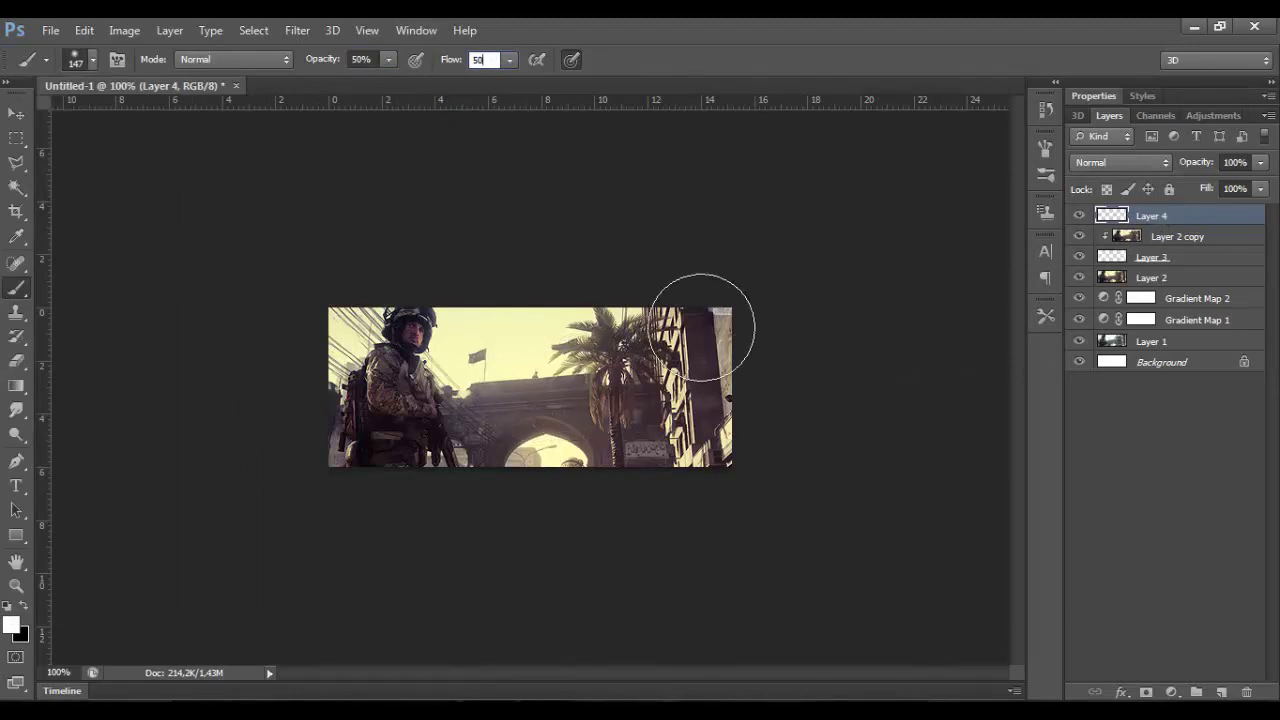
Step: Paint black over the soldier's left edge and nearby sky, blending Layer 4 as Soft Light
left_click_drag(686, 357, 663, 363)
key("ctrl+z")
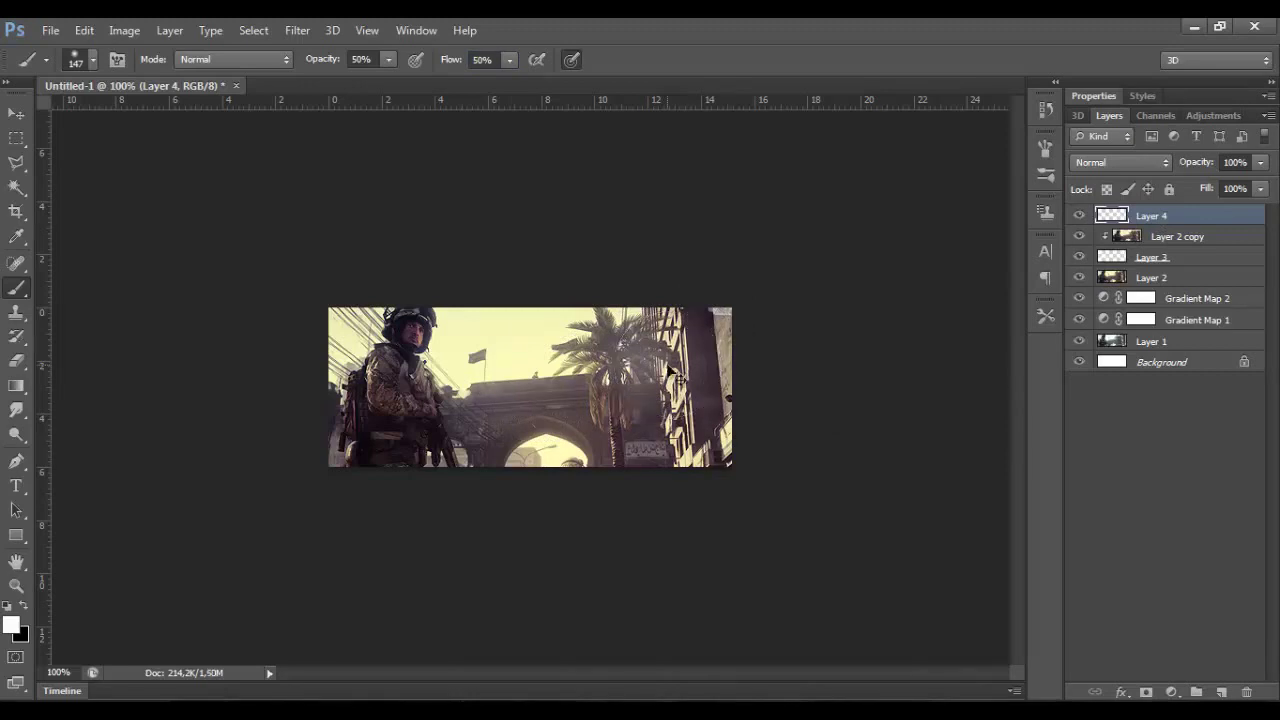
key("x")
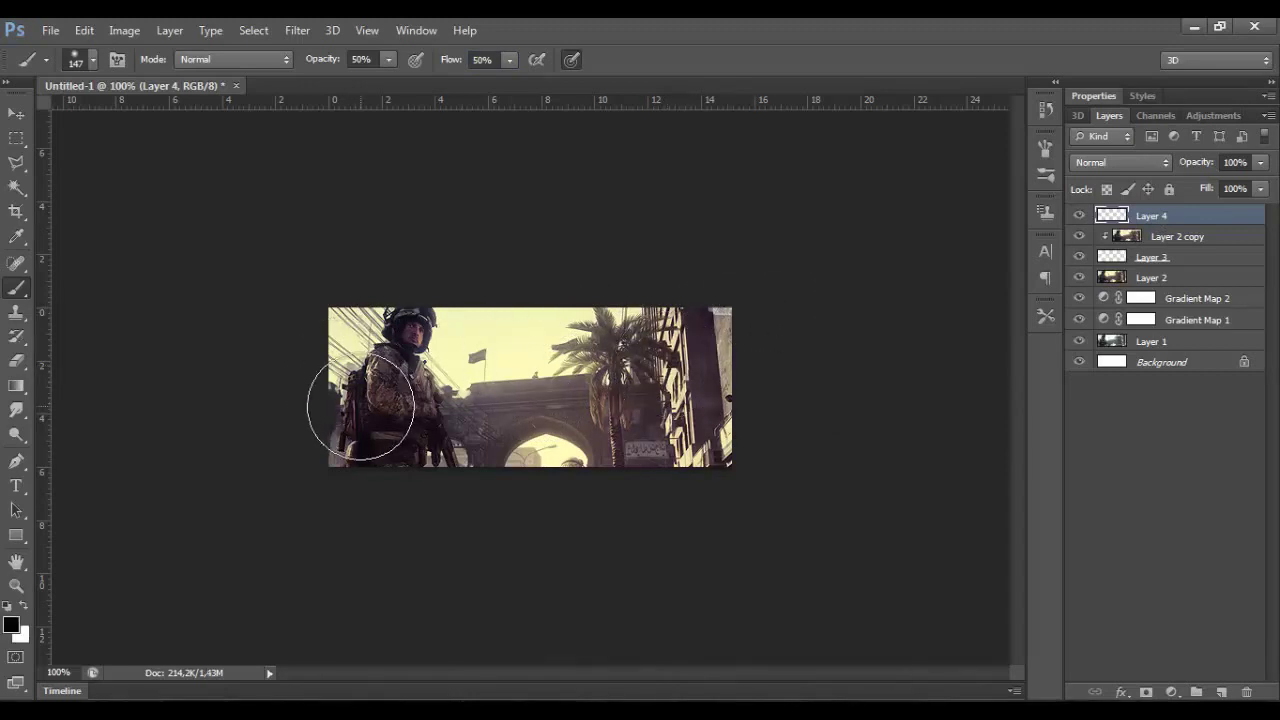
mouse_move(360, 406)
left_mouse_down()
mouse_move(369, 463)
mouse_move(334, 400)
mouse_move(328, 333)
mouse_move(334, 449)
mouse_move(474, 463)
mouse_move(458, 371)
left_mouse_up()
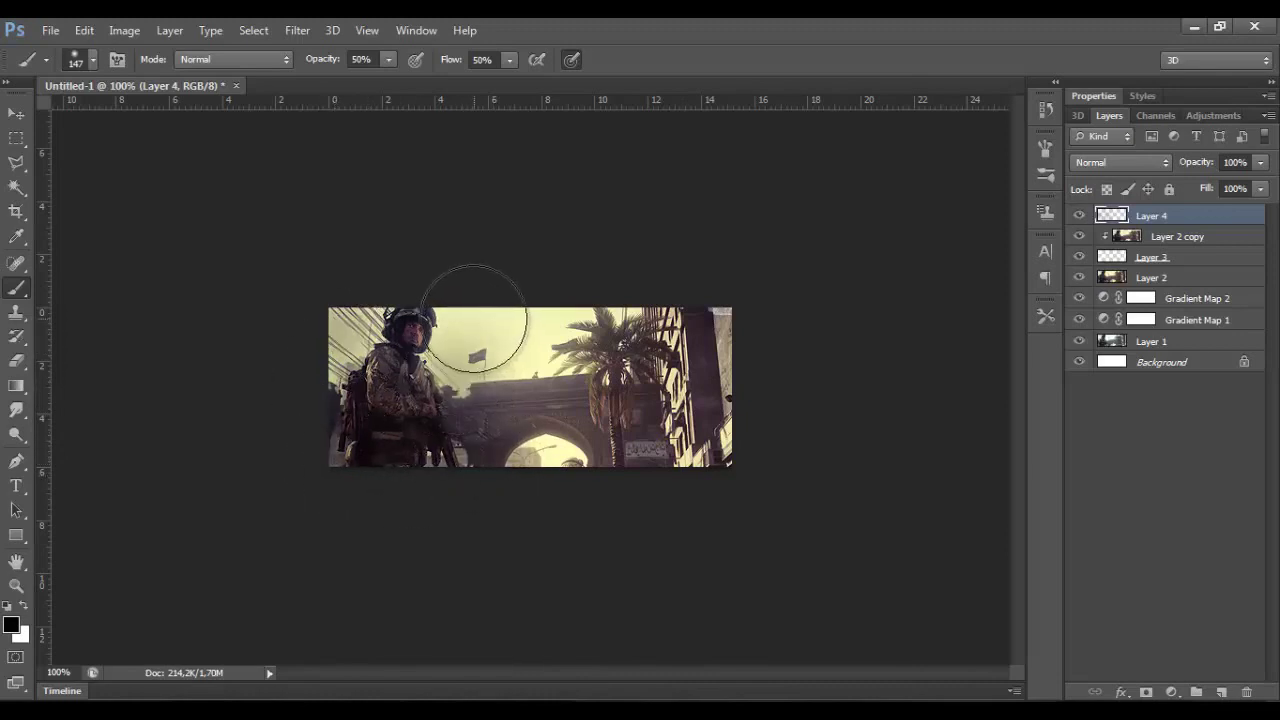
mouse_move(310, 372)
left_mouse_down()
mouse_move(329, 394)
mouse_move(323, 449)
mouse_move(429, 320)
mouse_move(446, 358)
left_mouse_up()
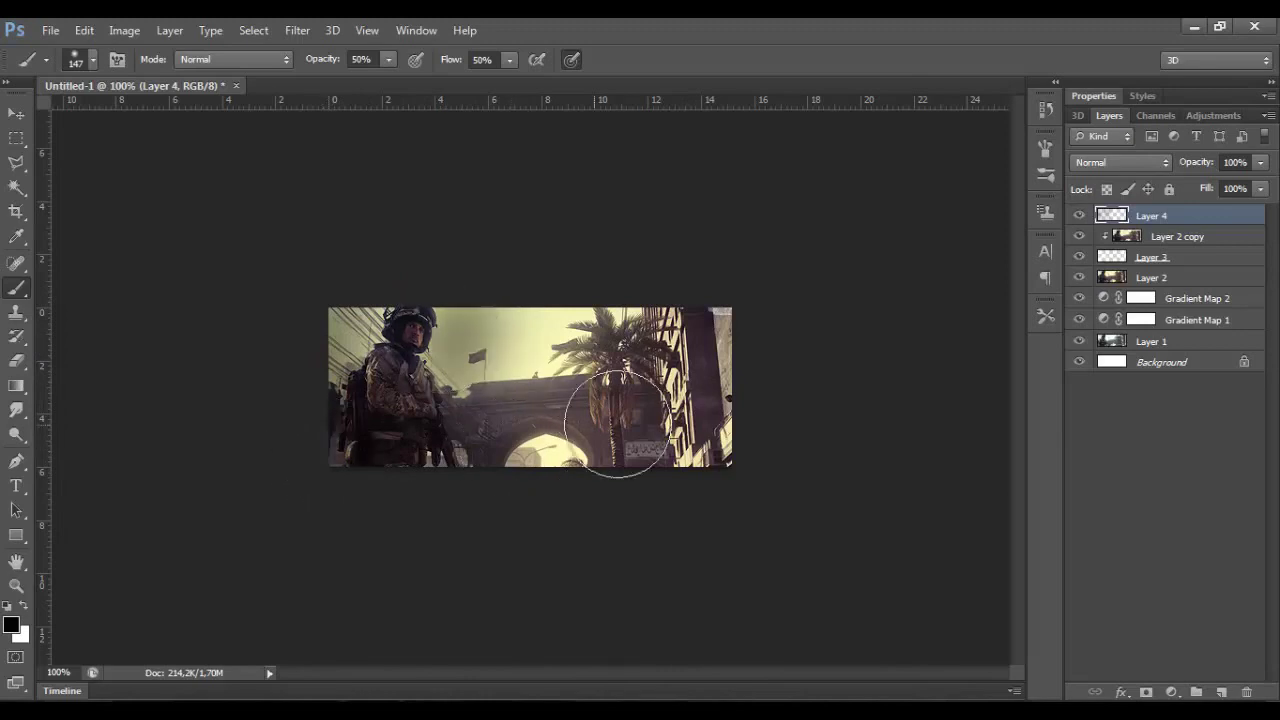
left_click(1154, 163)
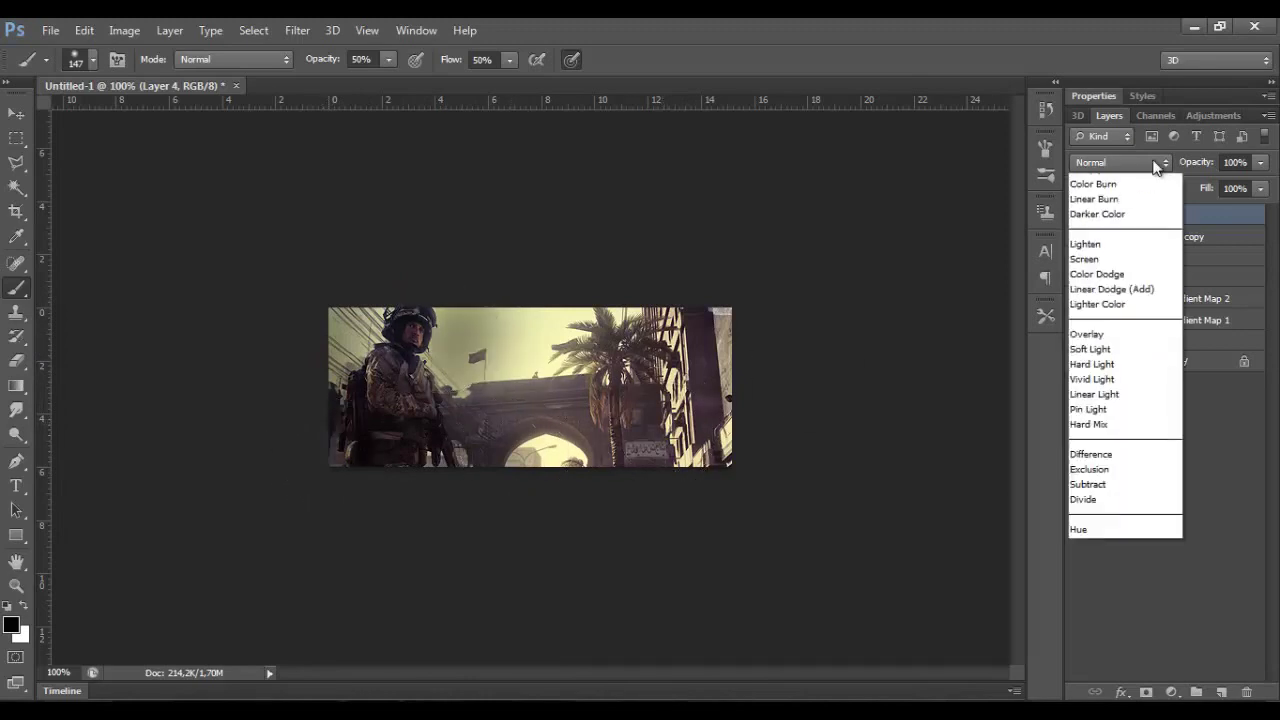
left_click(1106, 425)
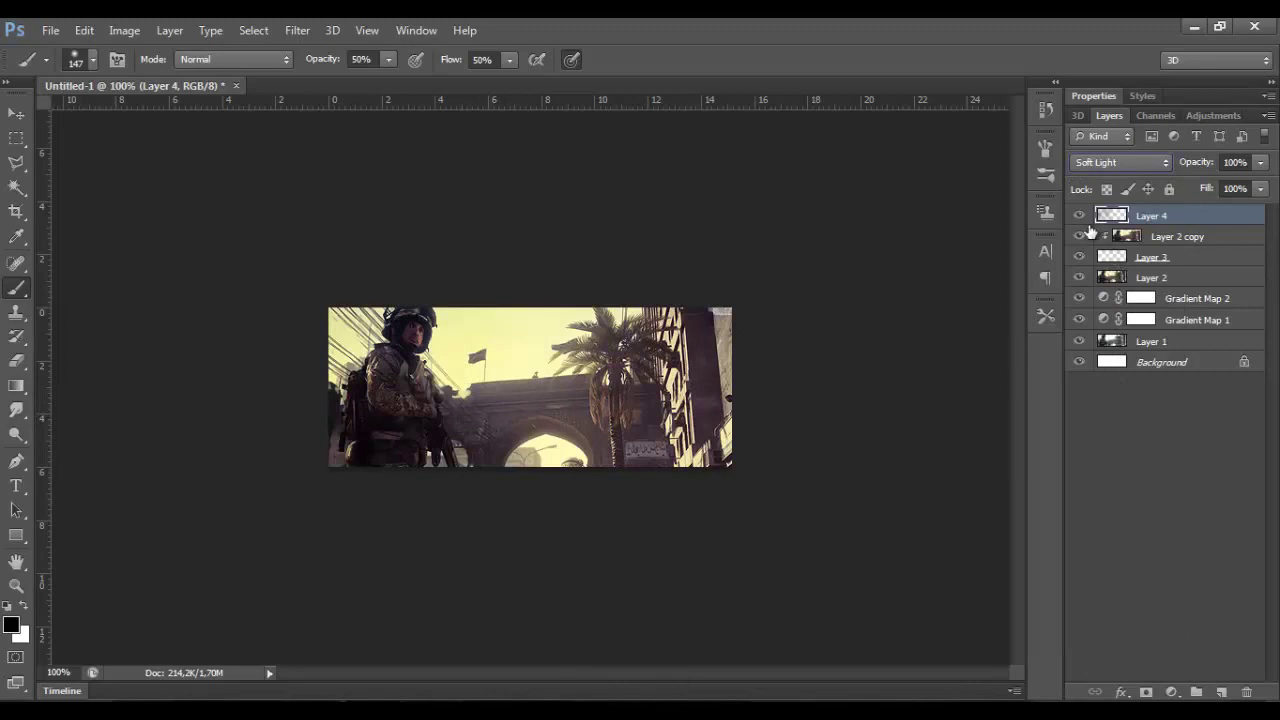
left_click(1078, 216)
Step: On new Layer 5, paint white haze over the archway
key("ctrl+shift+n")
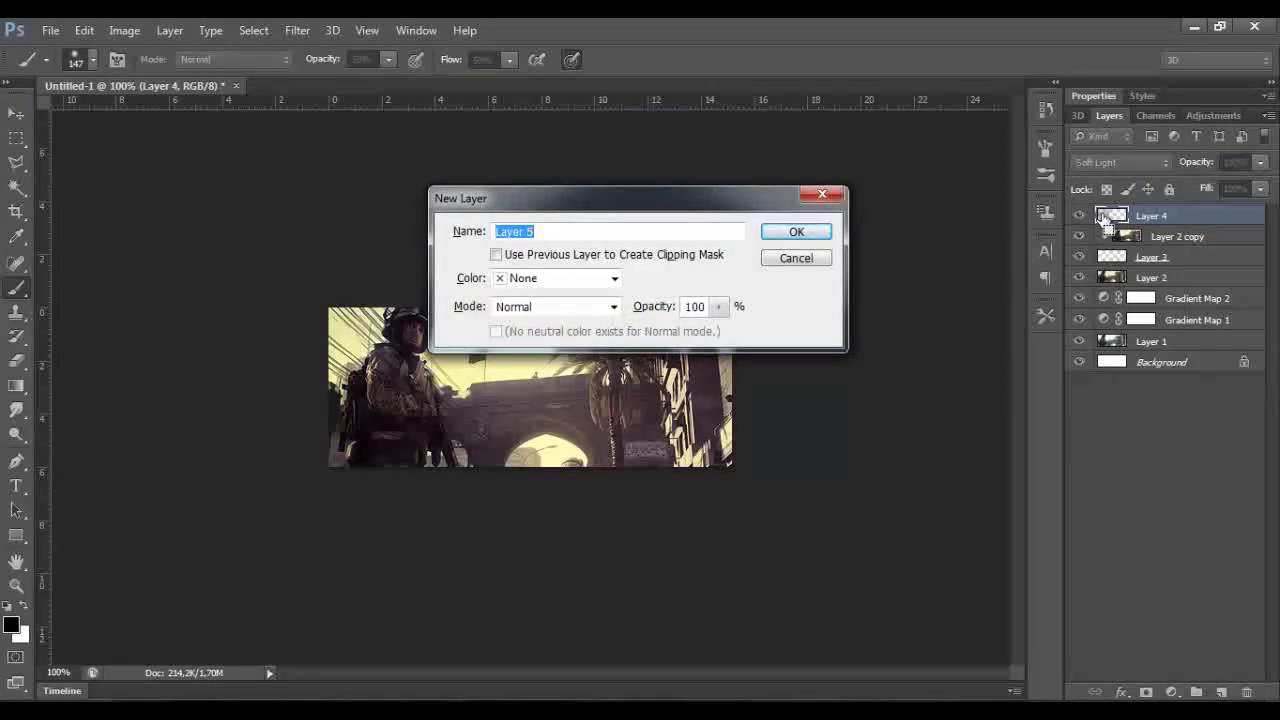
key("Return")
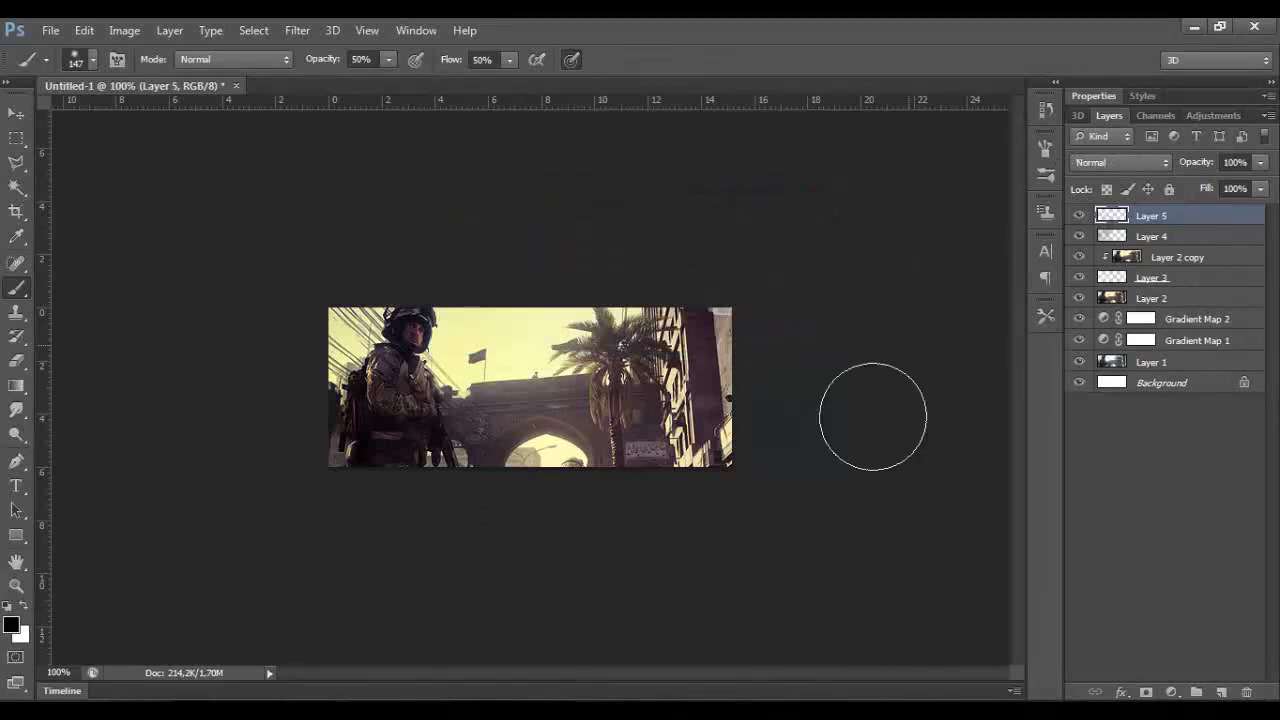
key("x")
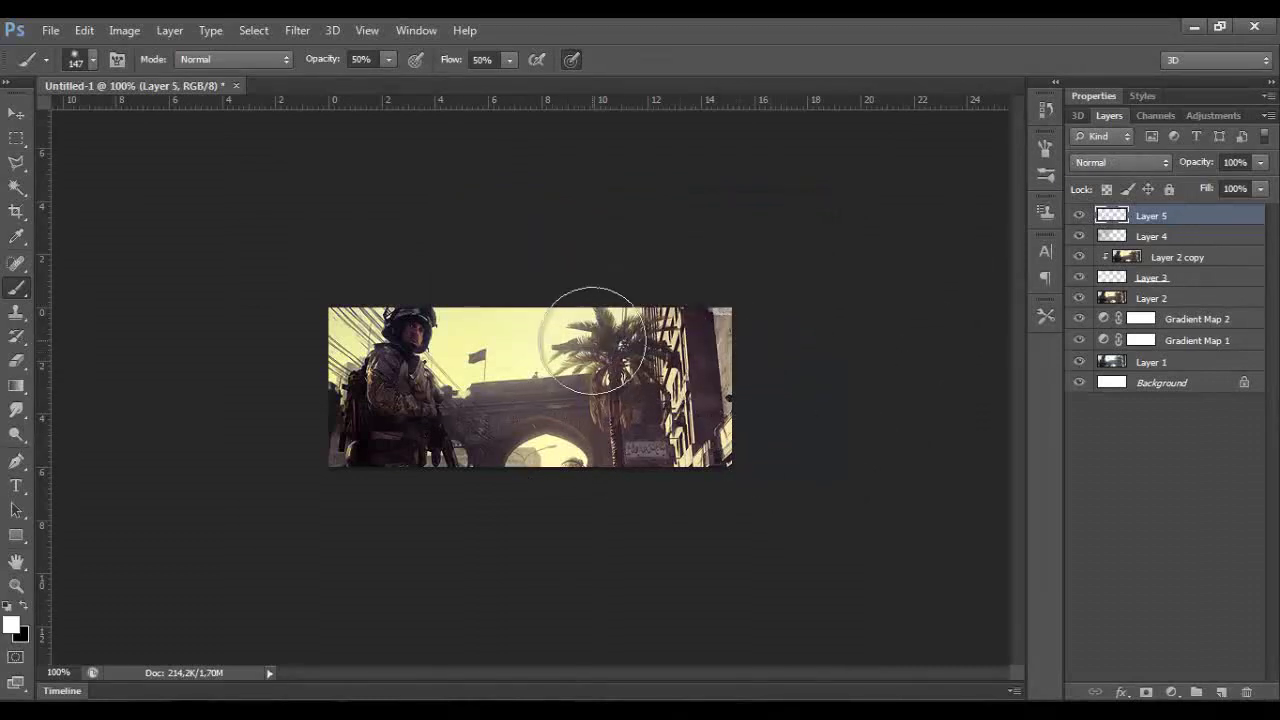
left_click_drag(600, 345, 616, 415)
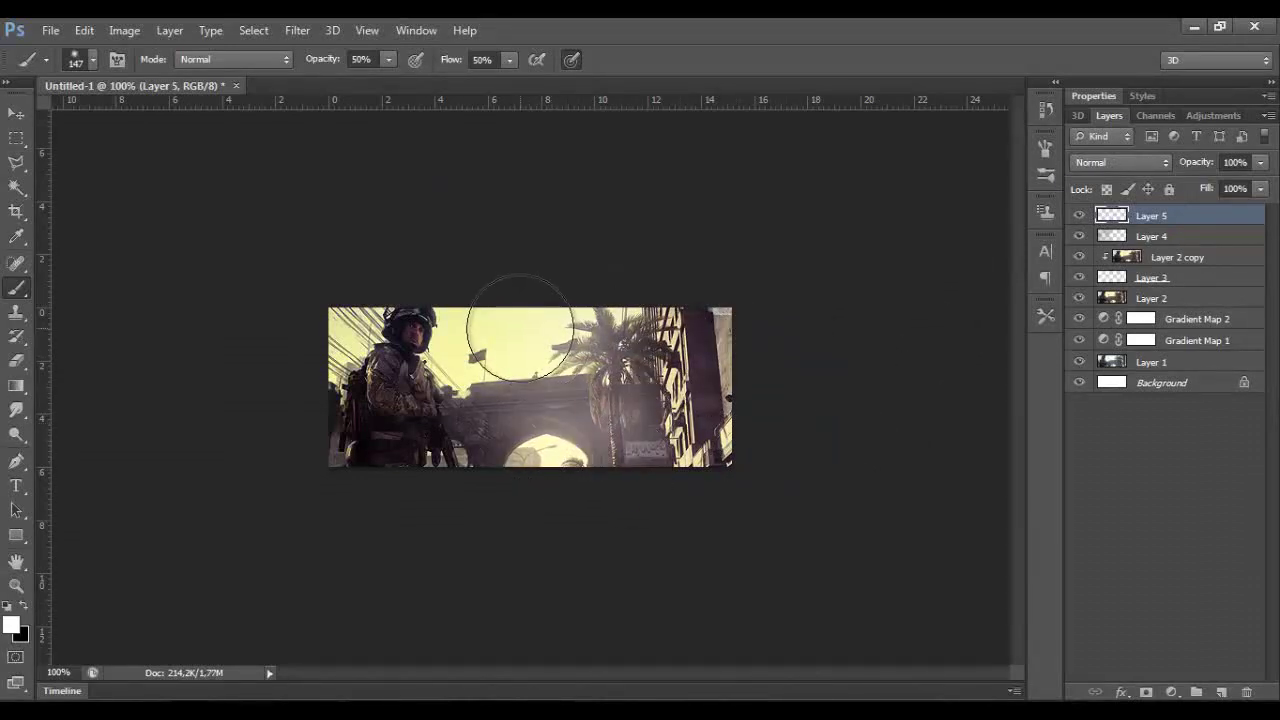
left_click_drag(560, 360, 717, 486)
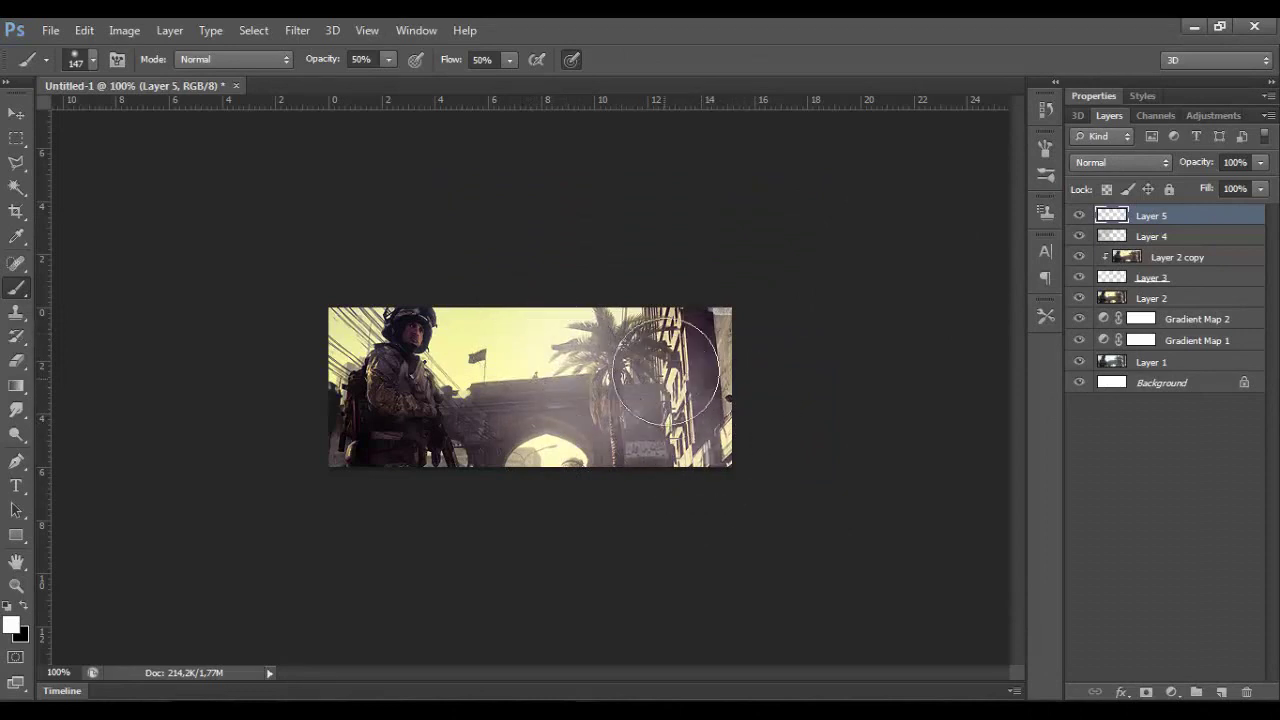
key("ctrl+alt+z")
key("ctrl+alt+z")
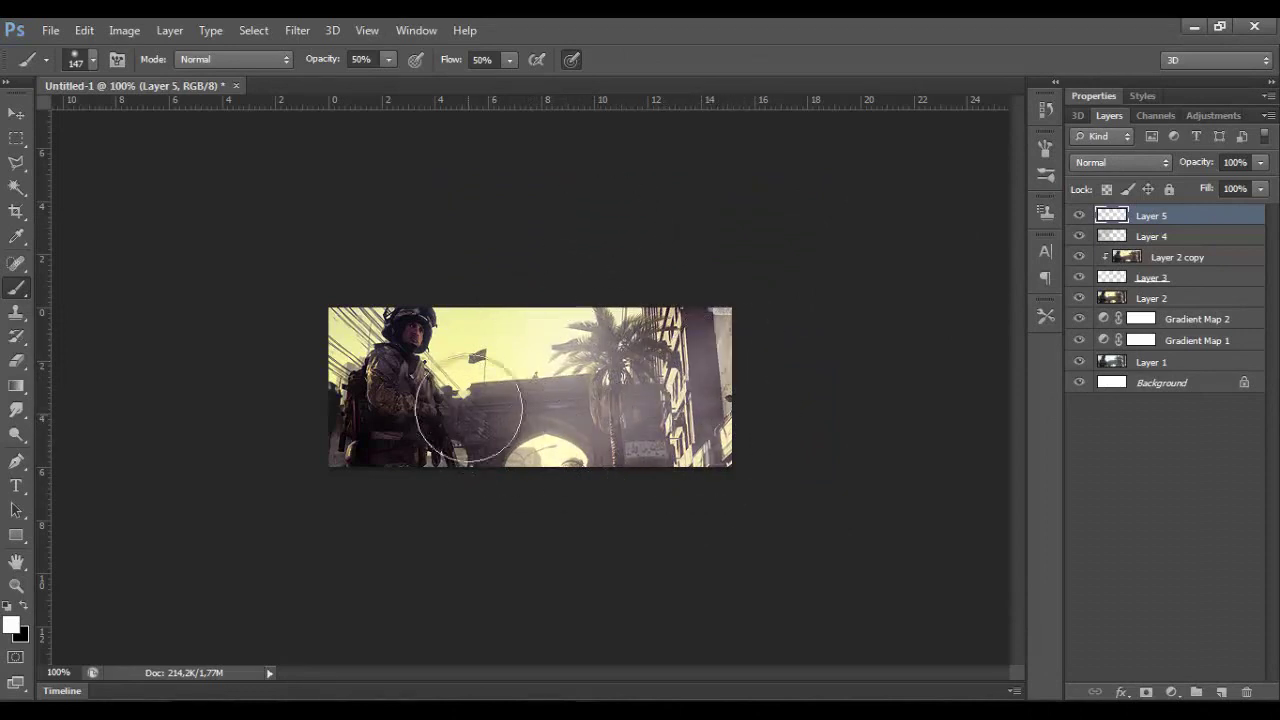
left_click(505, 428)
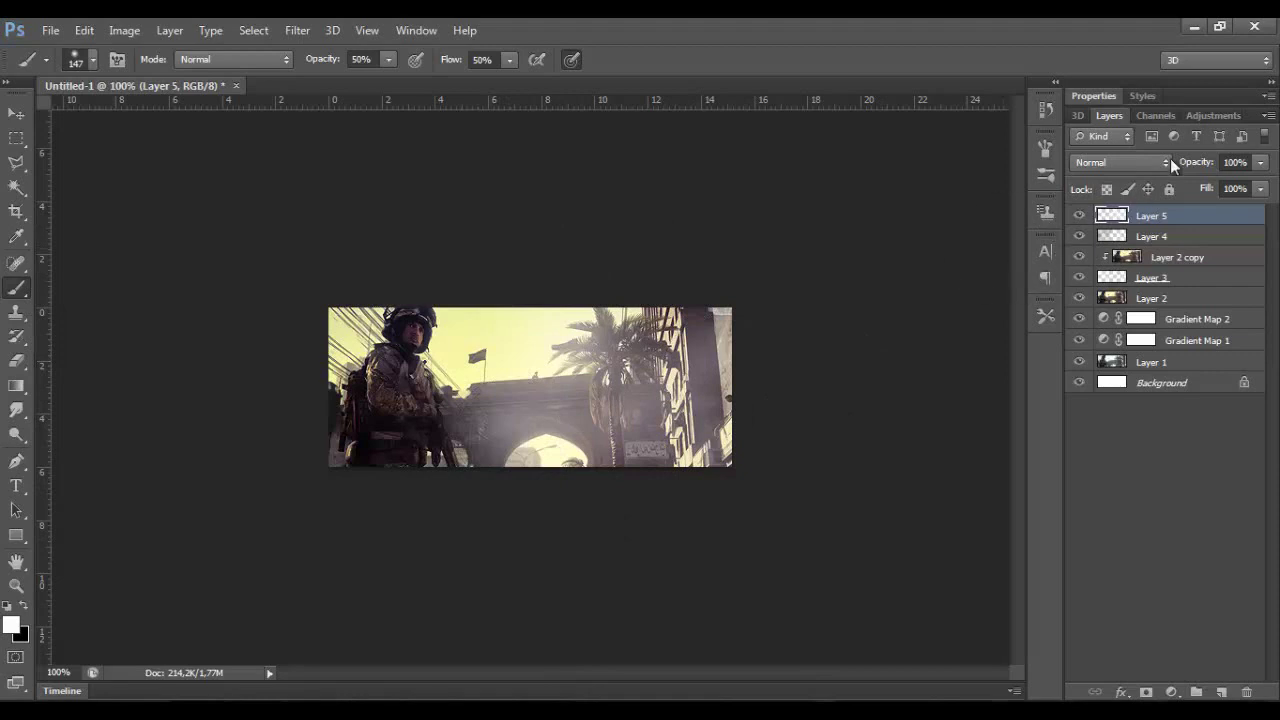
Step: Set Layer 5's blend mode to Soft Light
left_click(1165, 162)
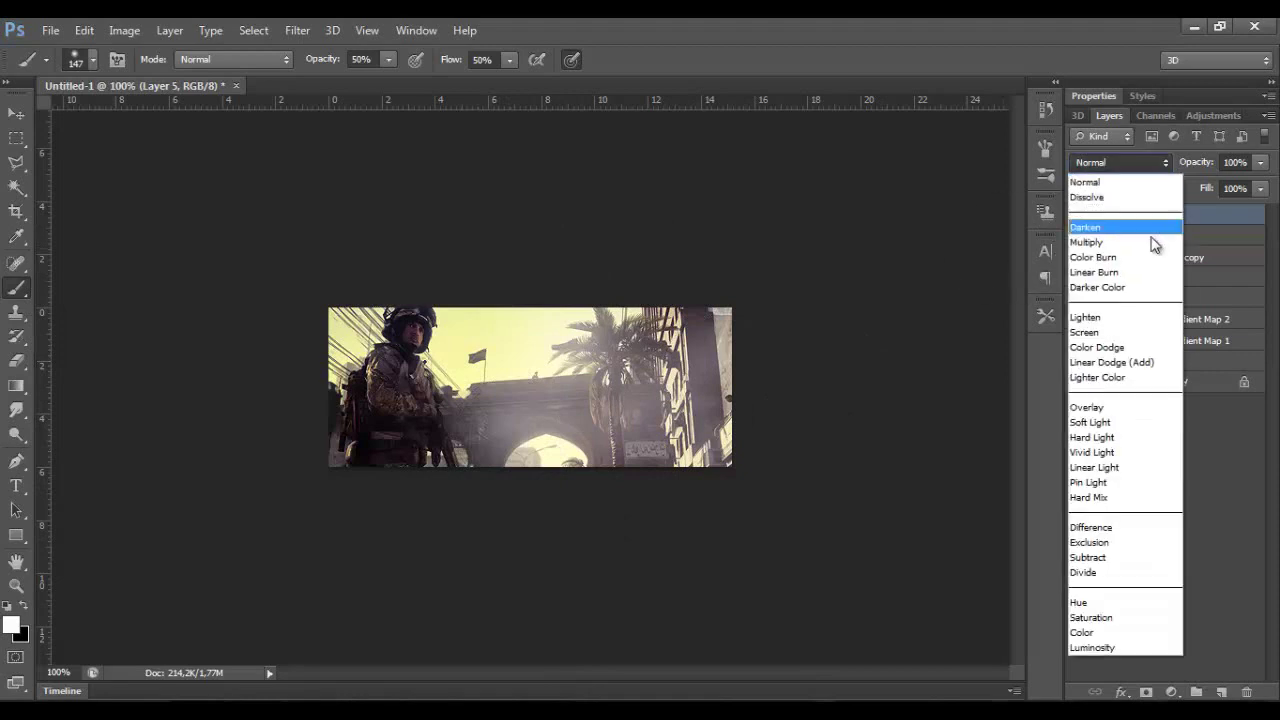
left_click(1095, 423)
left_click(1079, 216)
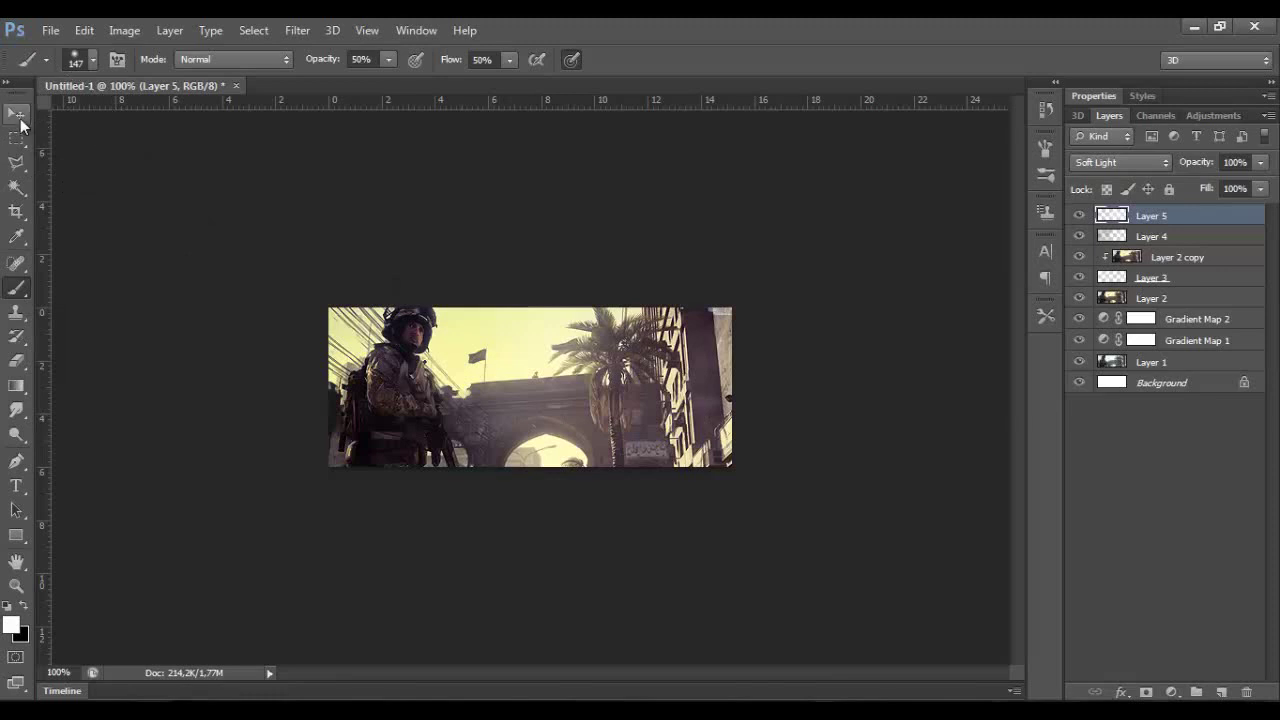
left_click(17, 115)
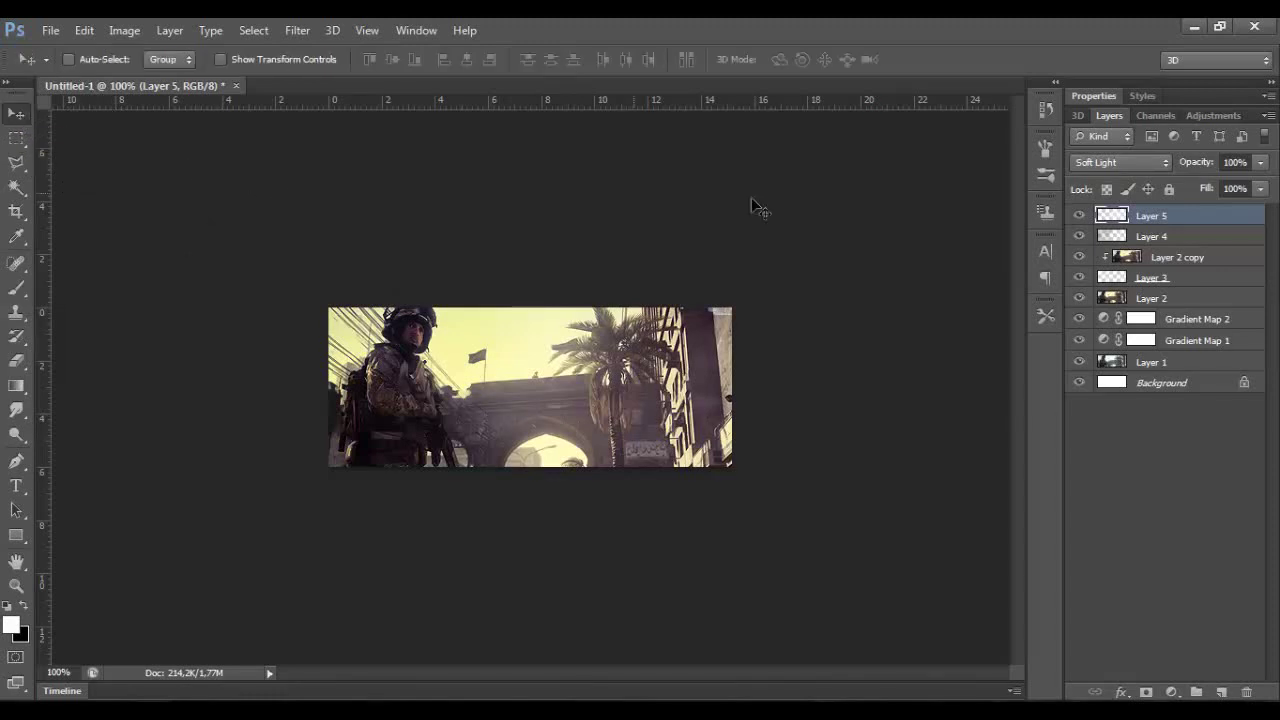
Step: Add Gradient Map 3 with the Black, White preset and lower its opacity to 25%
left_click(1173, 692)
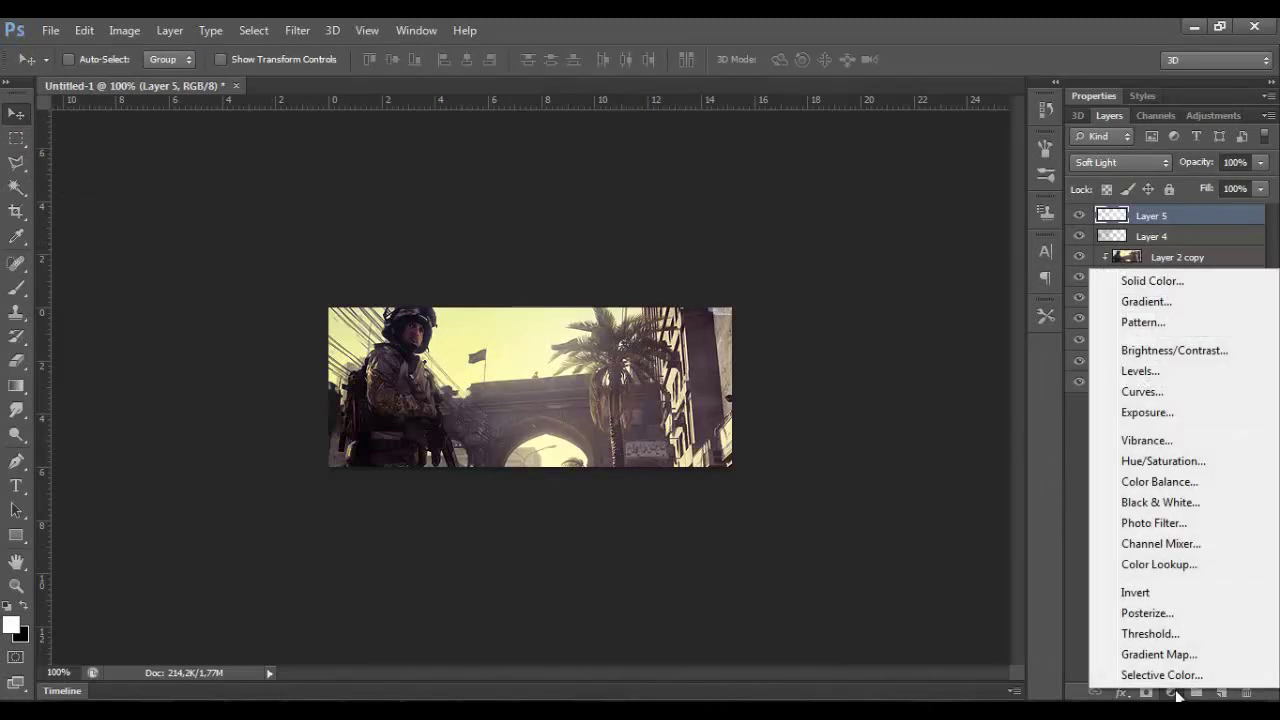
left_click(1165, 653)
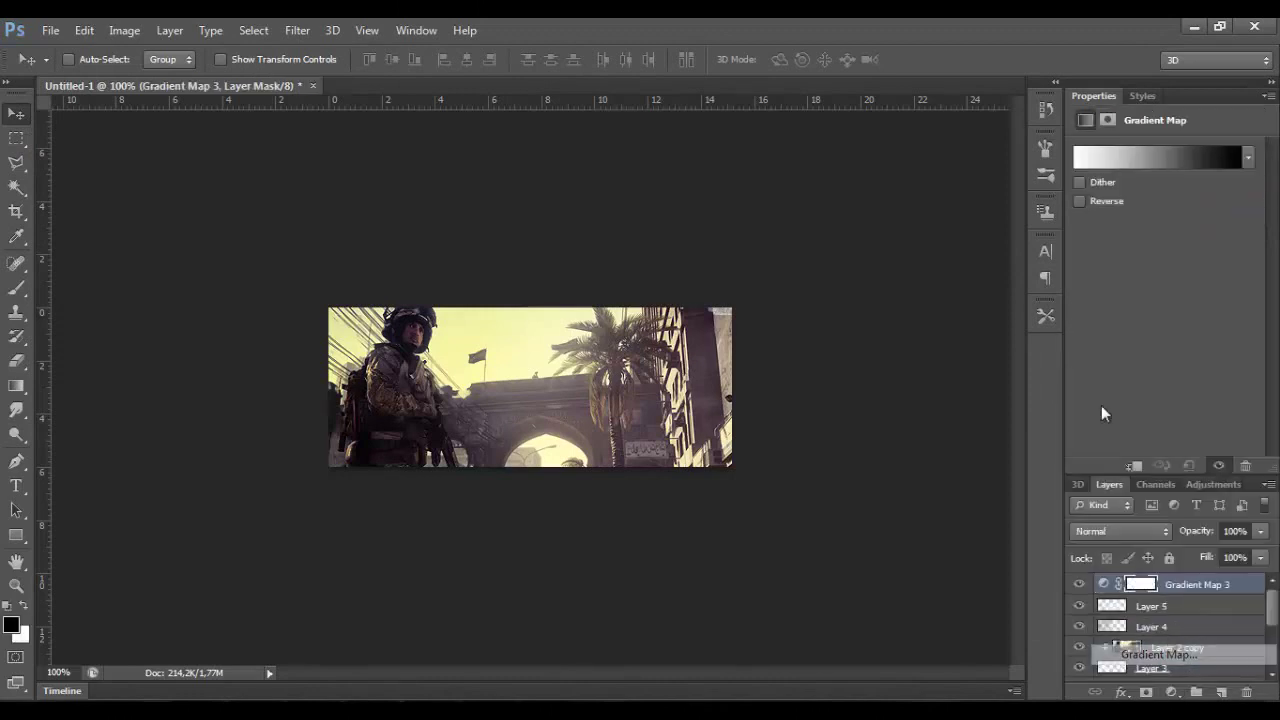
left_click(1144, 155)
left_click(738, 182)
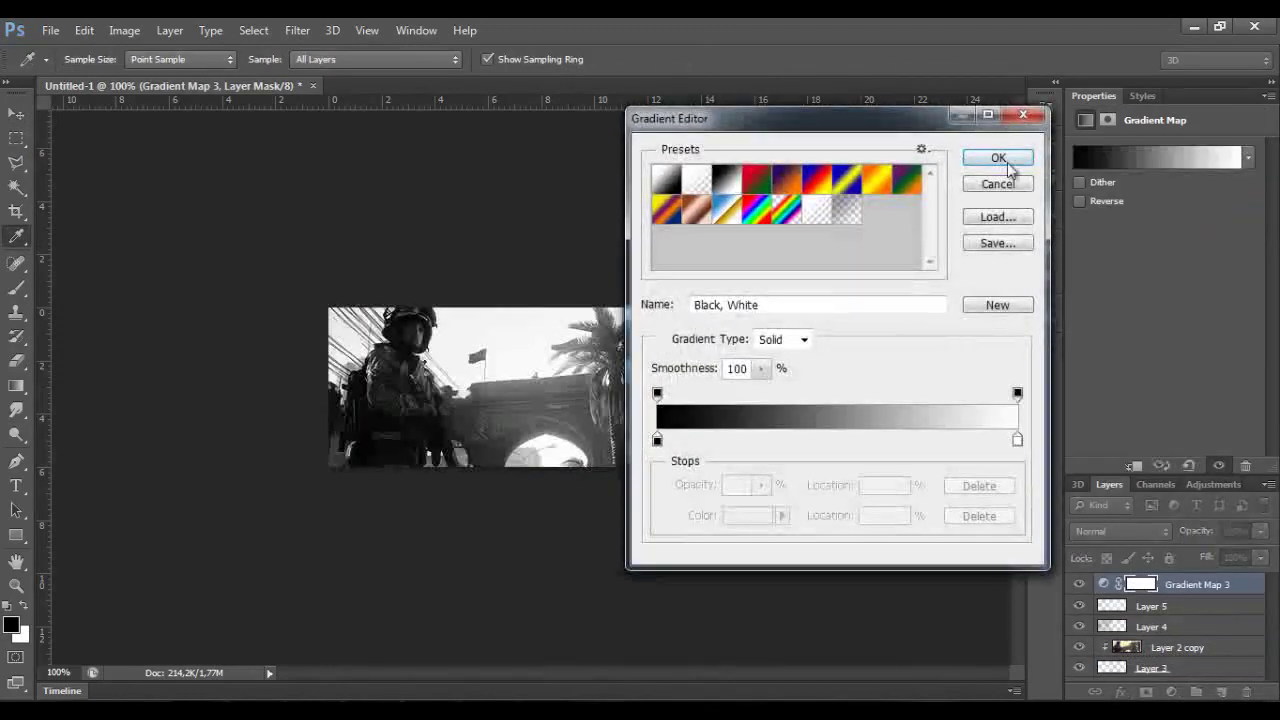
left_click(997, 160)
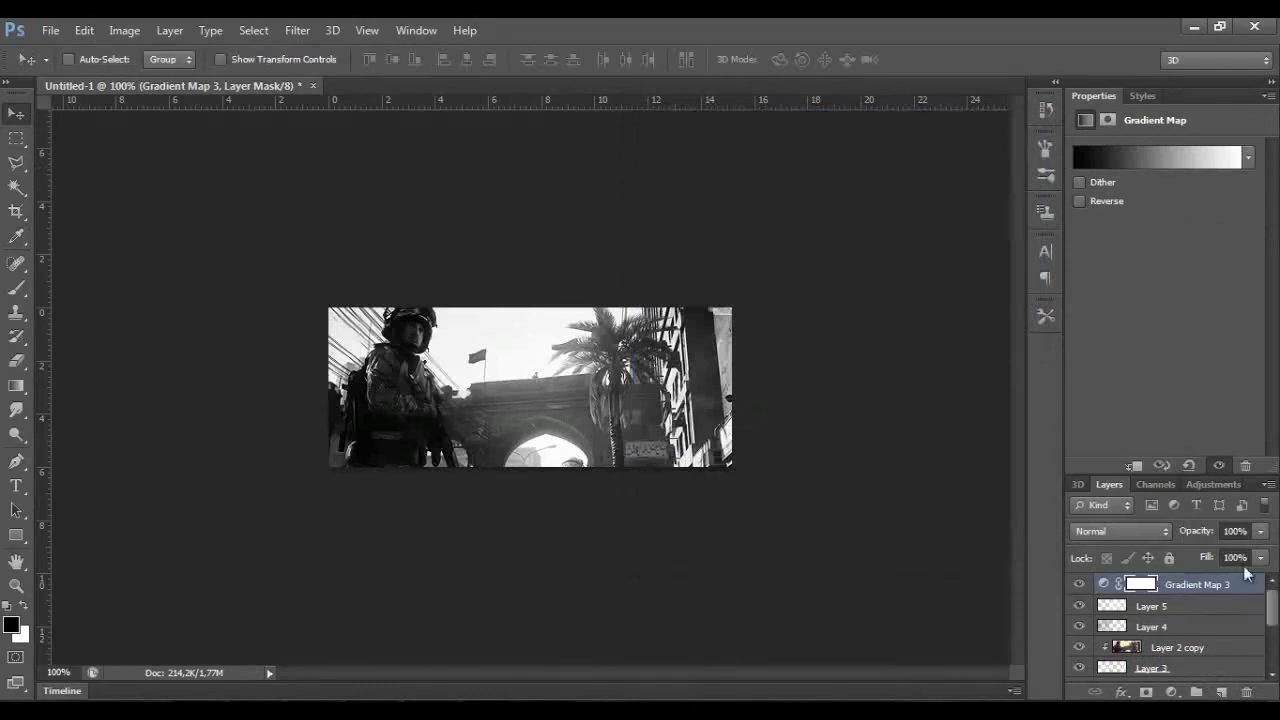
left_click(1262, 531)
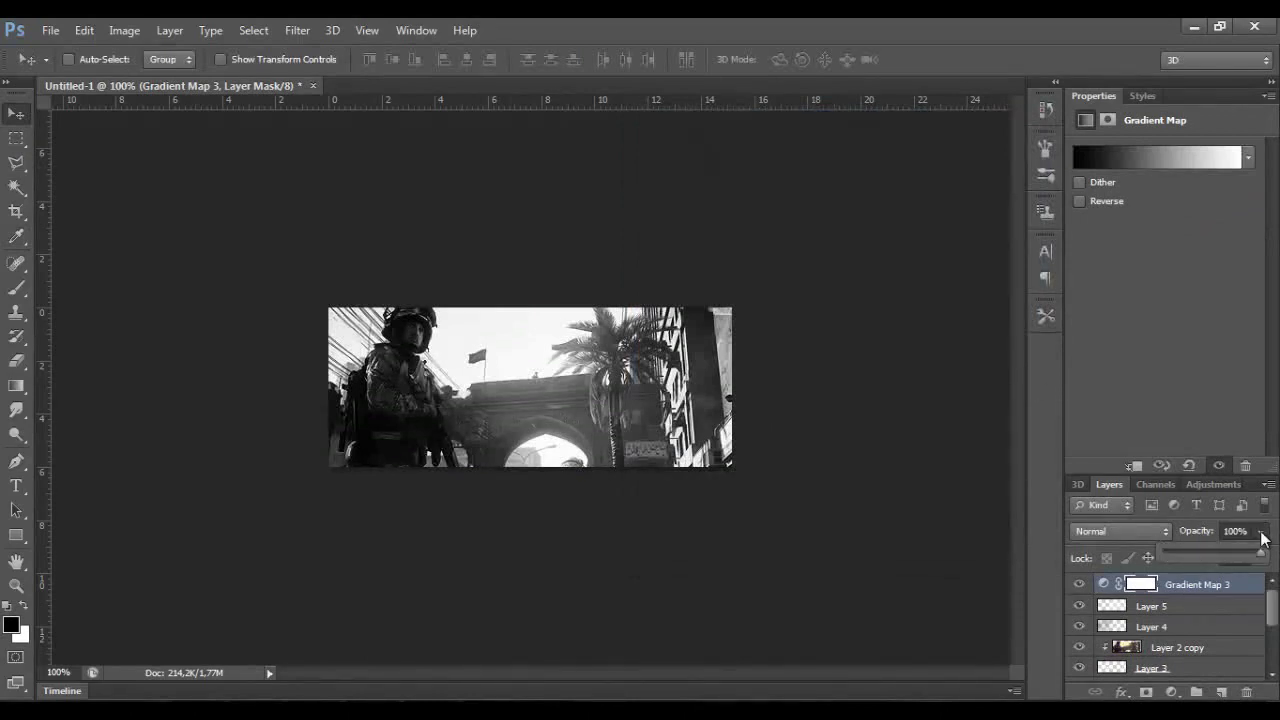
mouse_move(1221, 553)
left_mouse_down()
mouse_move(1164, 556)
mouse_move(1178, 562)
left_mouse_up()
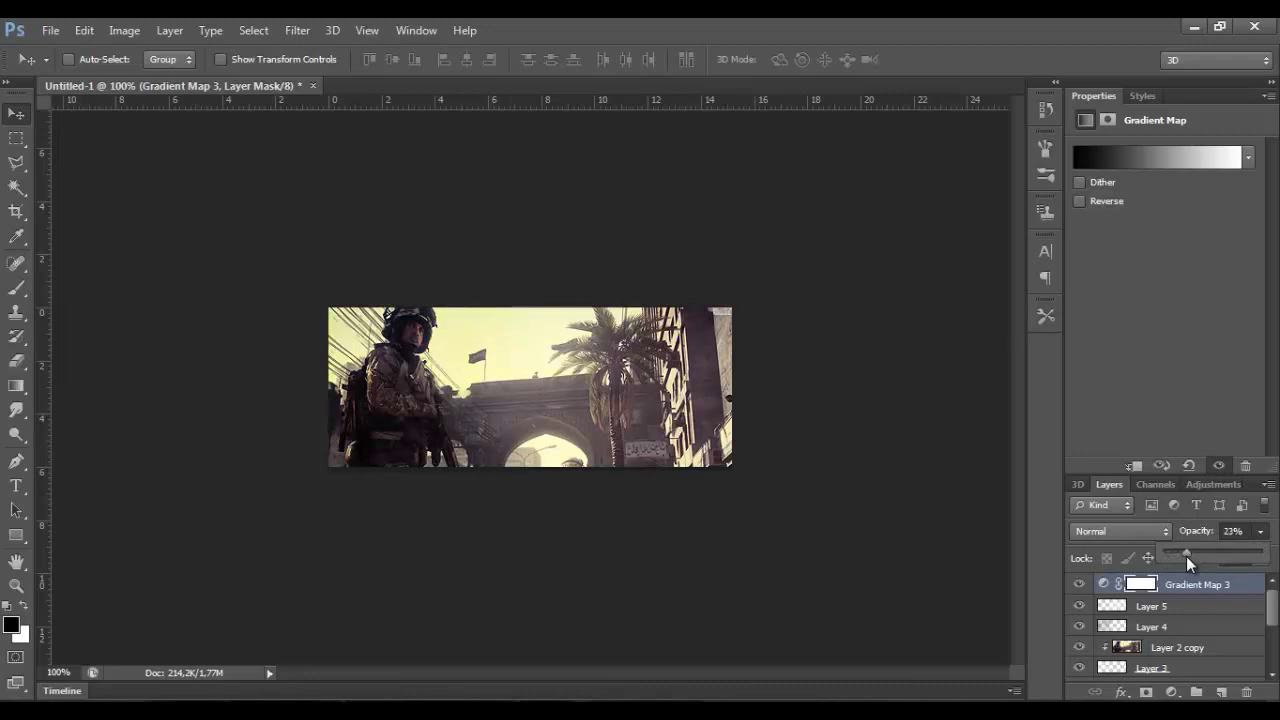
left_click_drag(1187, 556, 1188, 556)
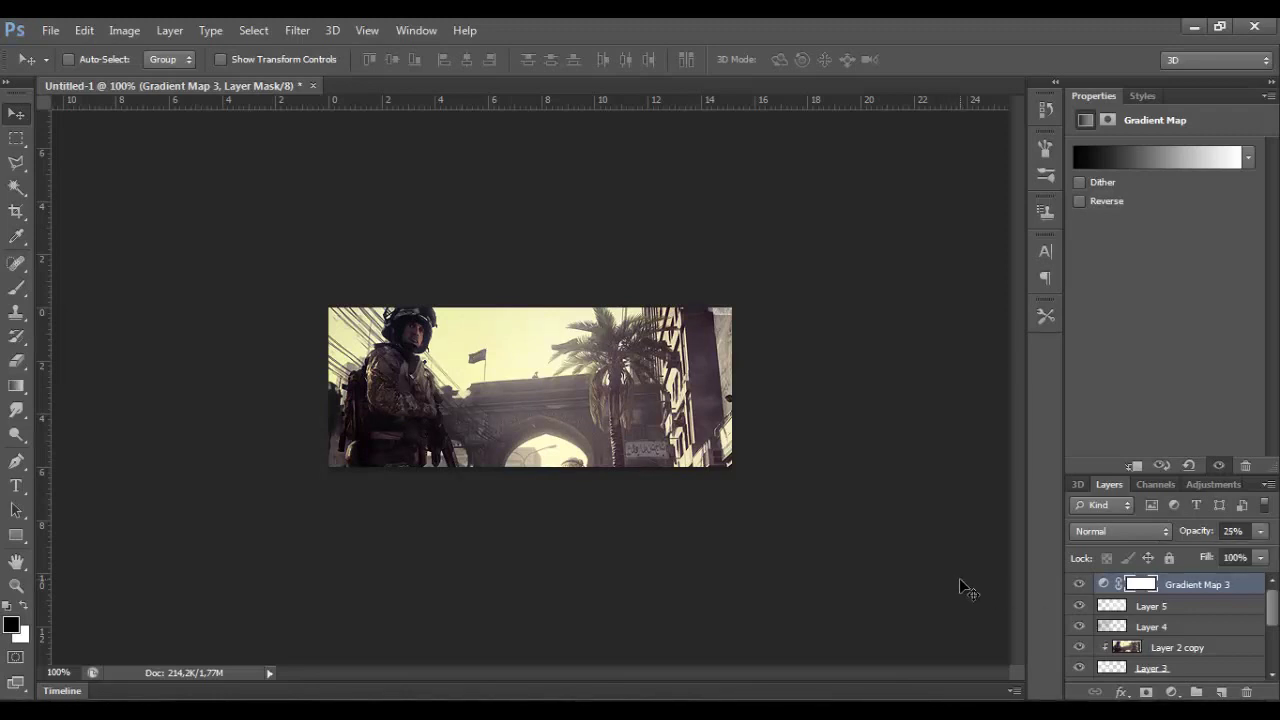
Step: Add a Gradient Map adjustment layer using the Red, Green preset
left_click(1172, 692)
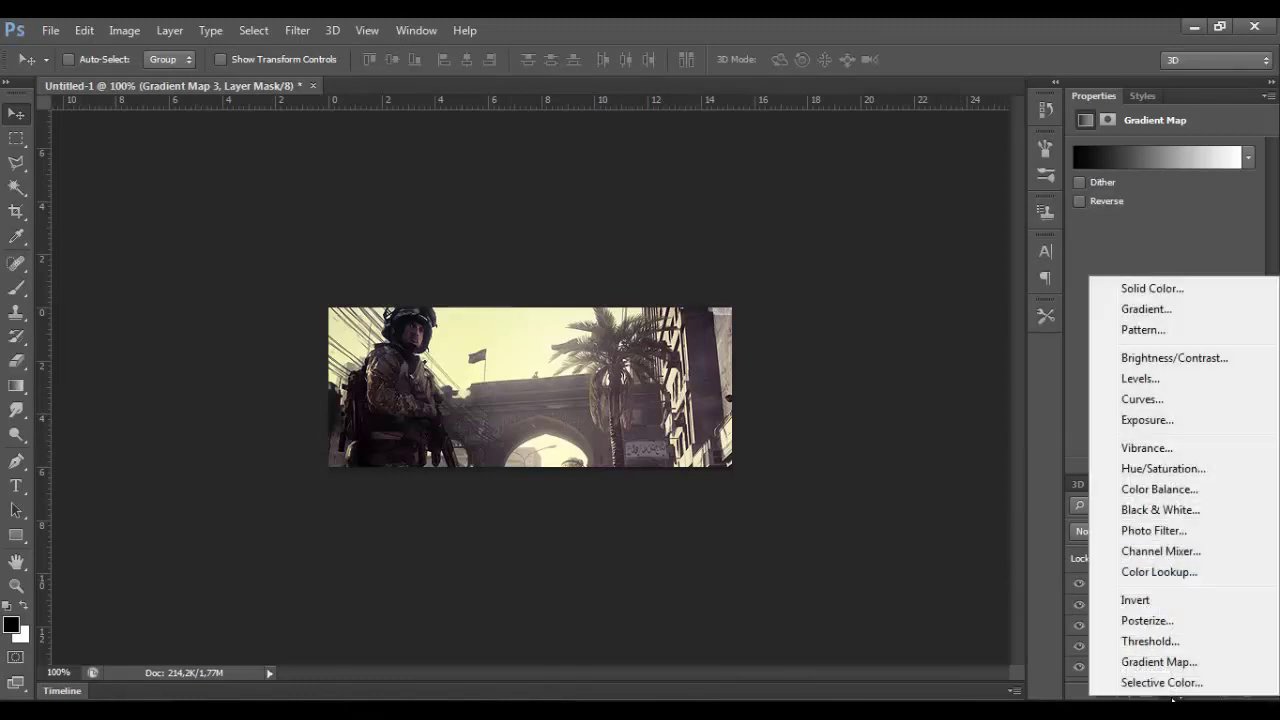
left_click(1180, 662)
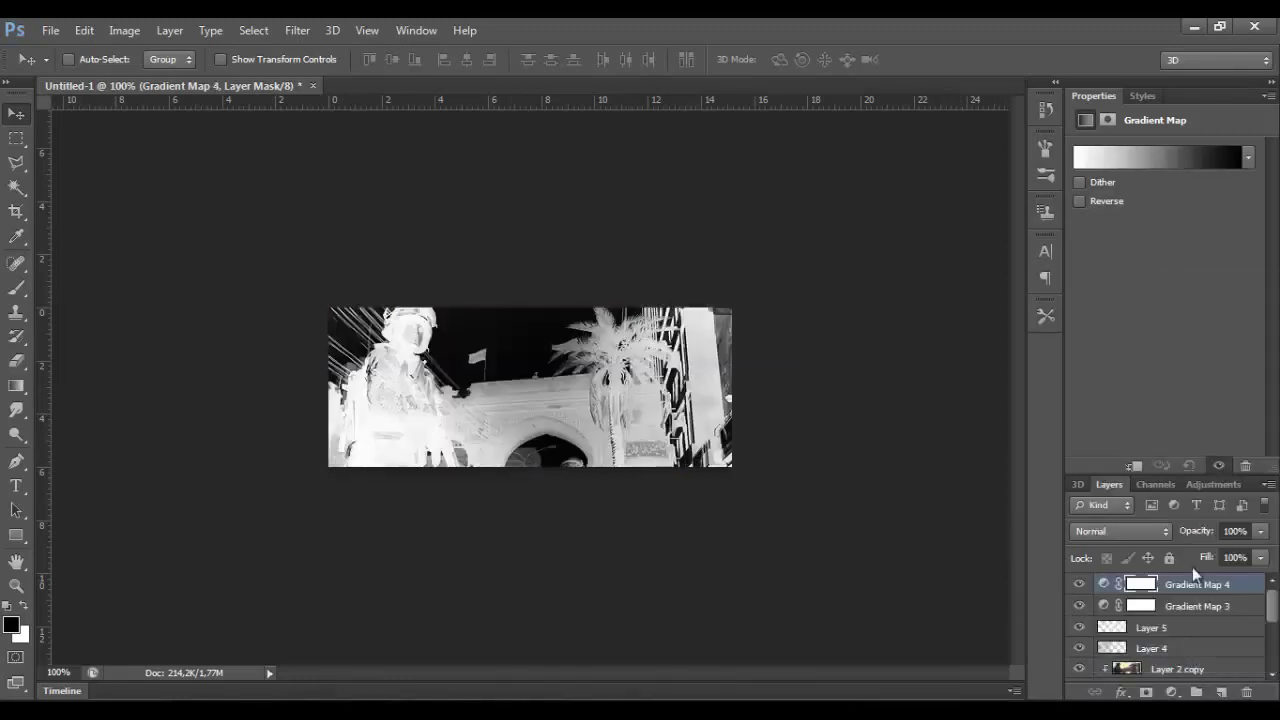
left_click(1201, 158)
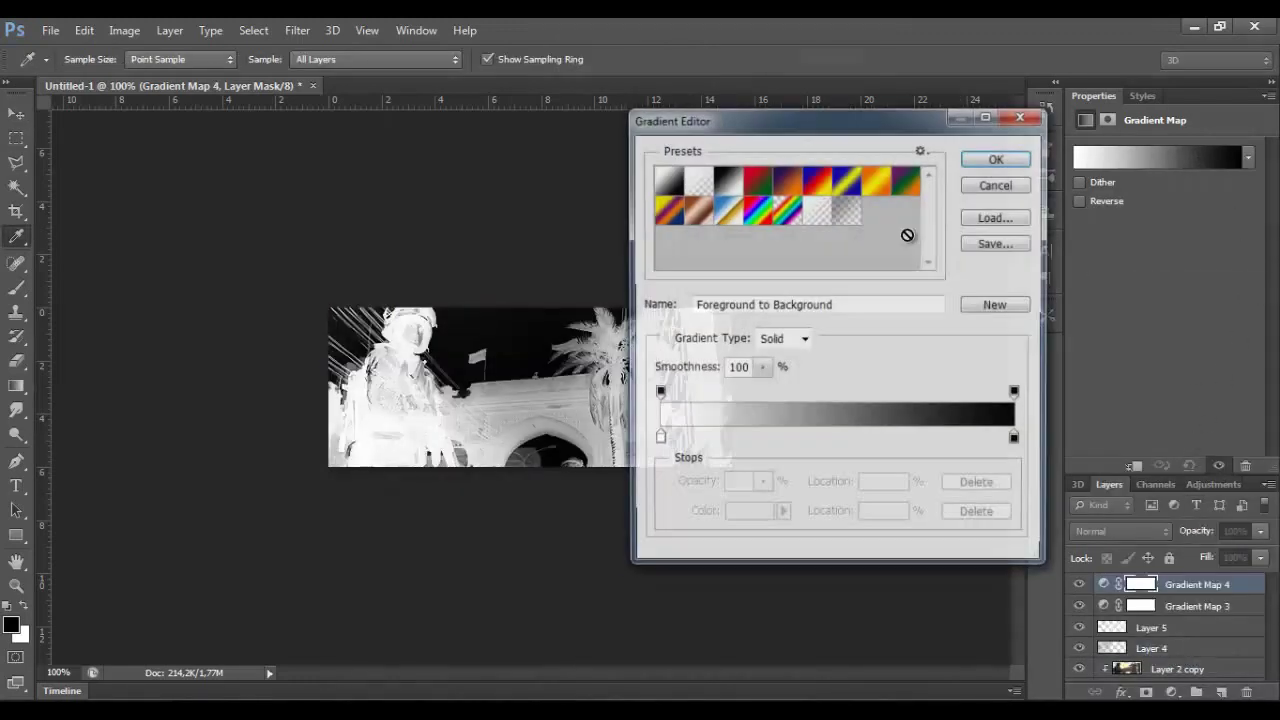
left_click(760, 182)
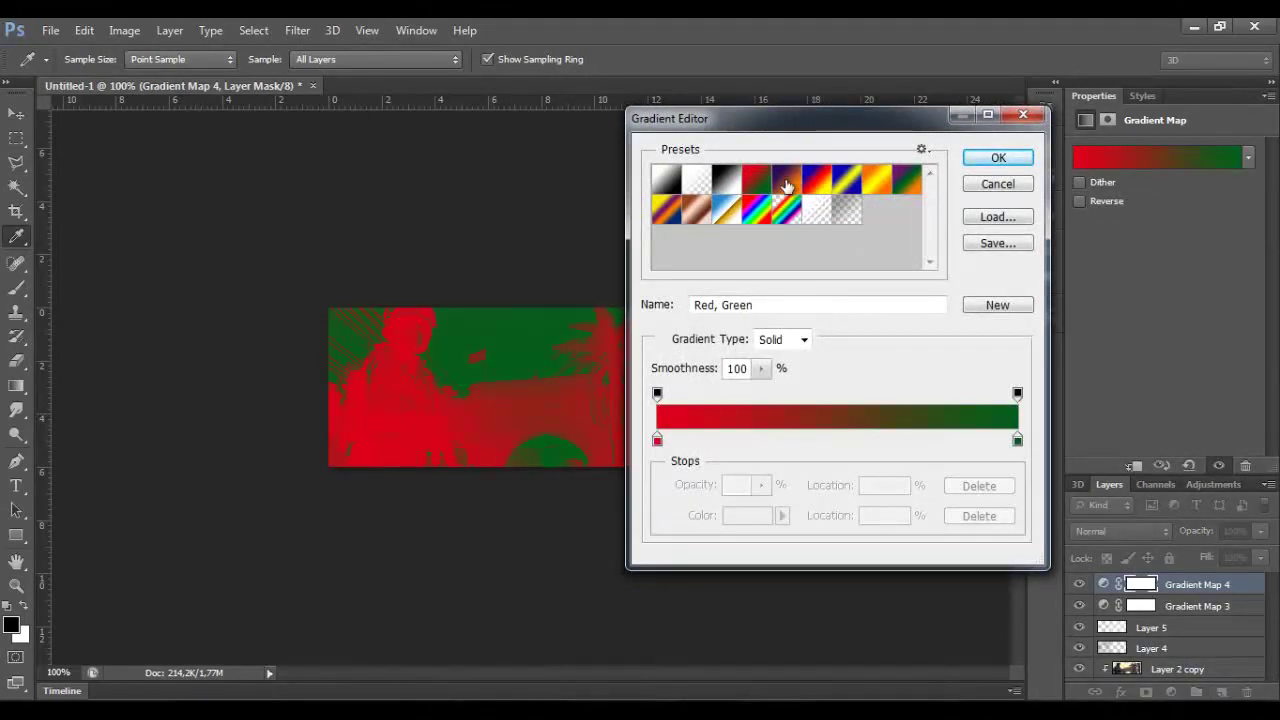
left_click(1000, 158)
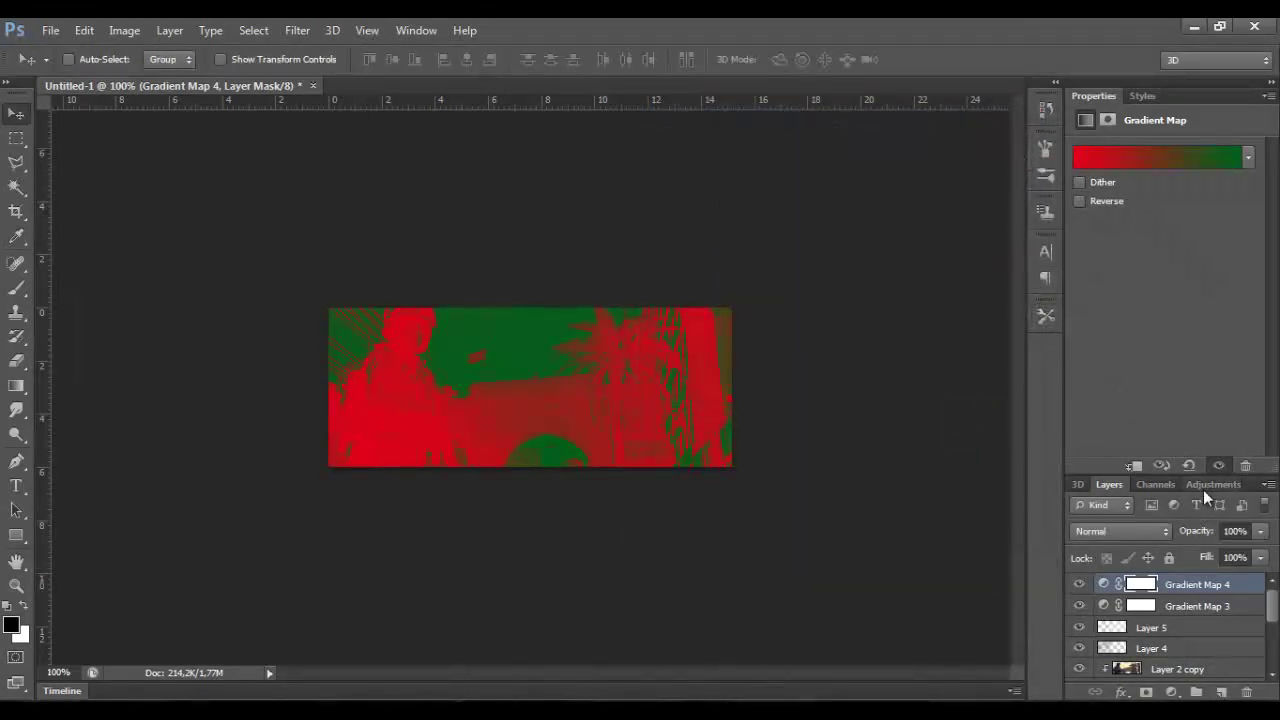
Step: Blend Gradient Map 4 in Soft Light at about 19% opacity
left_click(1137, 531)
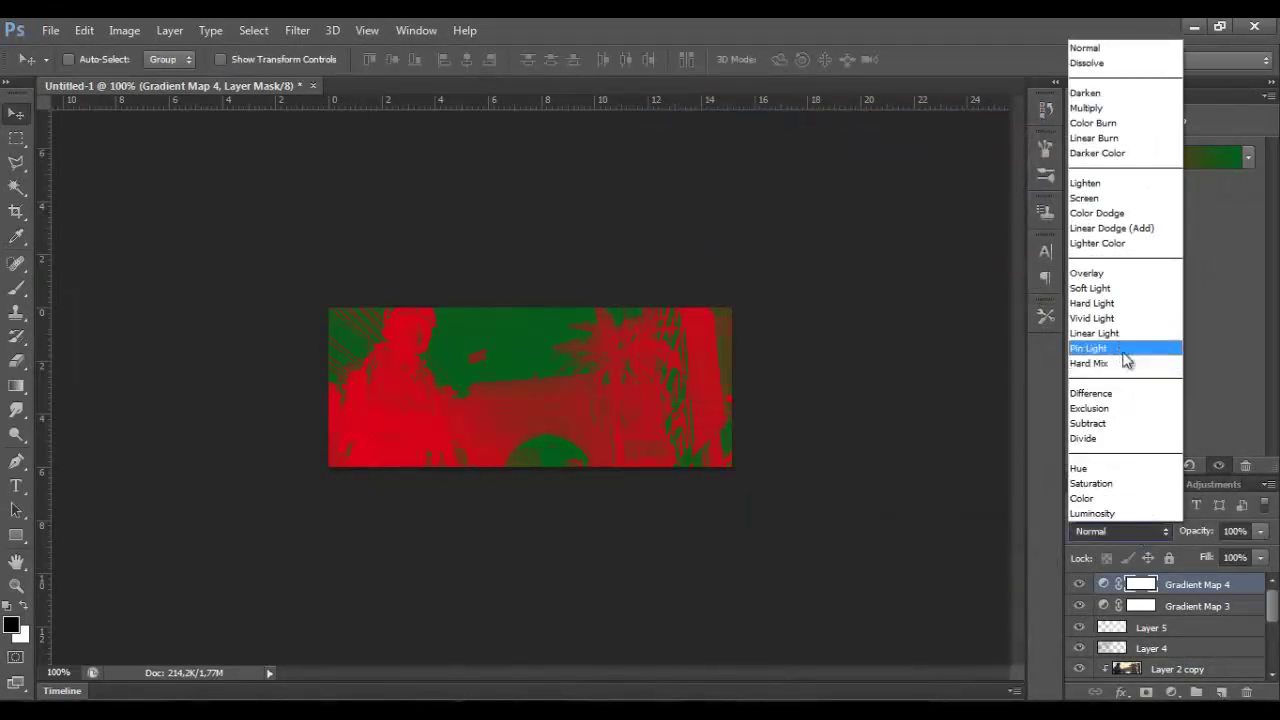
left_click(1108, 290)
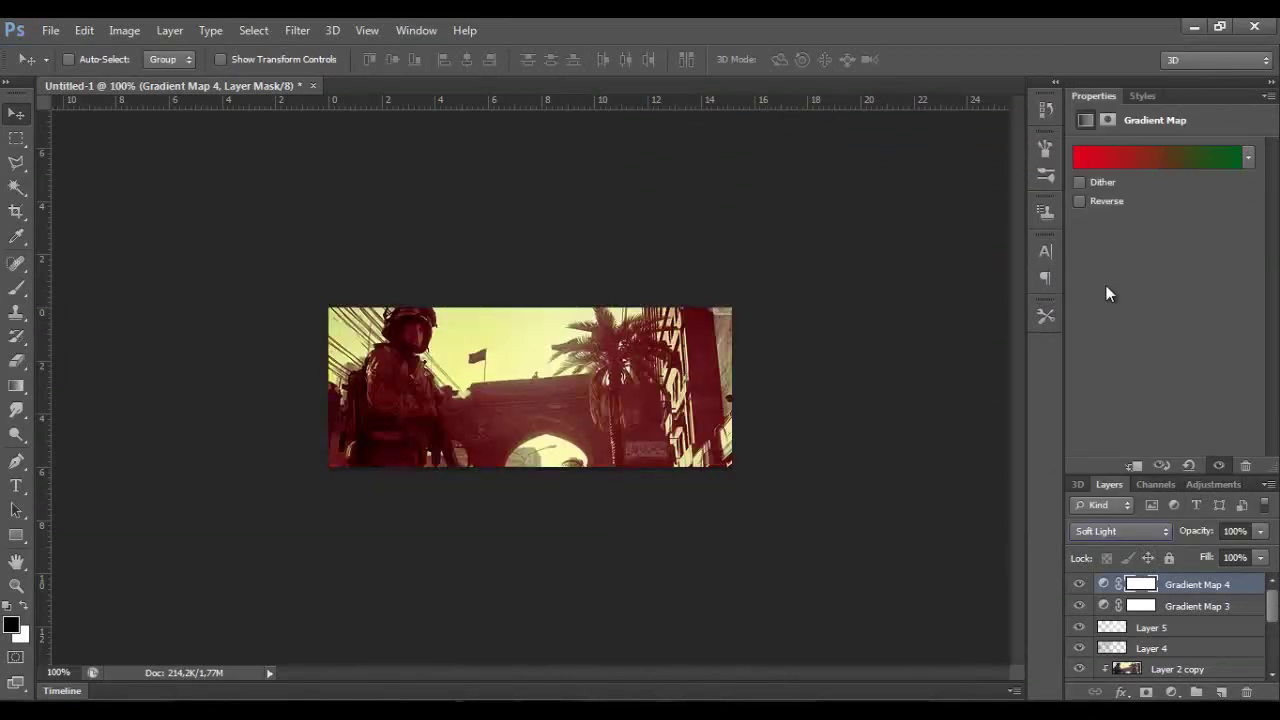
left_click(1258, 535)
left_click_drag(1206, 551, 1182, 548)
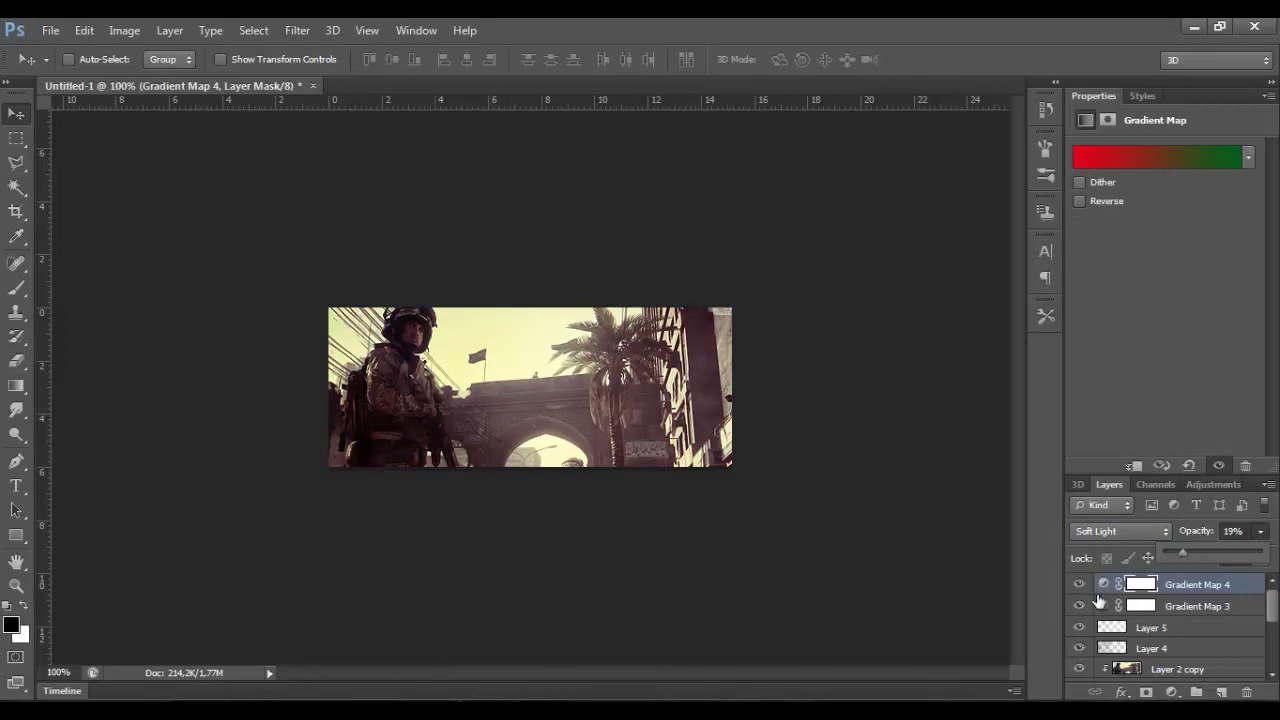
Step: Add a Gradient Map adjustment layer using the Violet, Orange preset
left_click(1172, 692)
left_click(1159, 650)
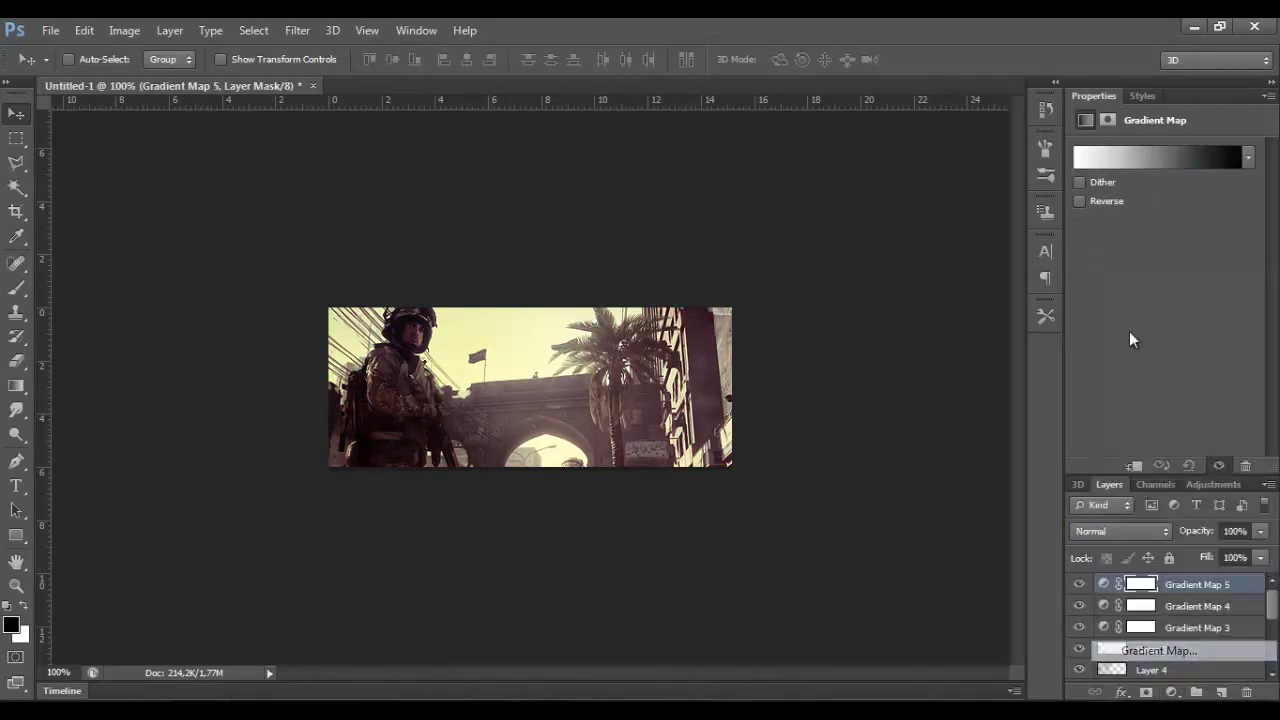
left_click(1181, 156)
left_click(791, 178)
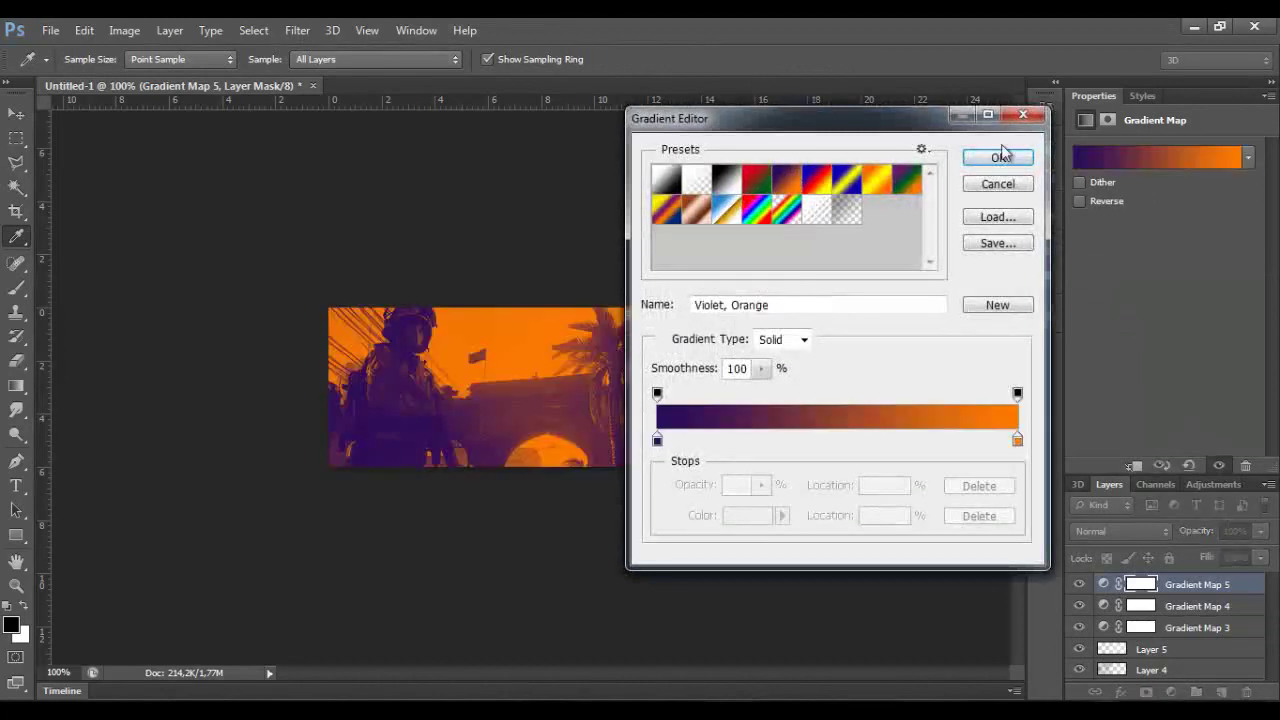
left_click(998, 158)
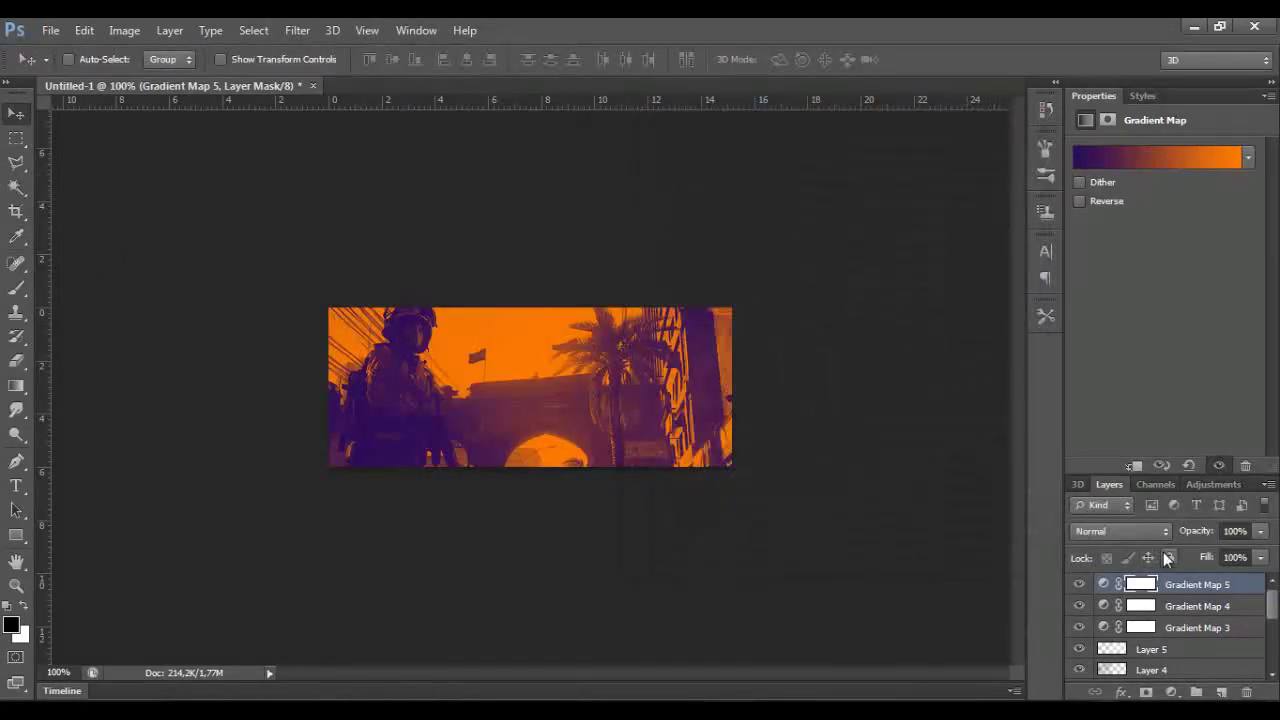
Step: Blend Gradient Map 5 in Overlay at 17% opacity
left_click(1162, 536)
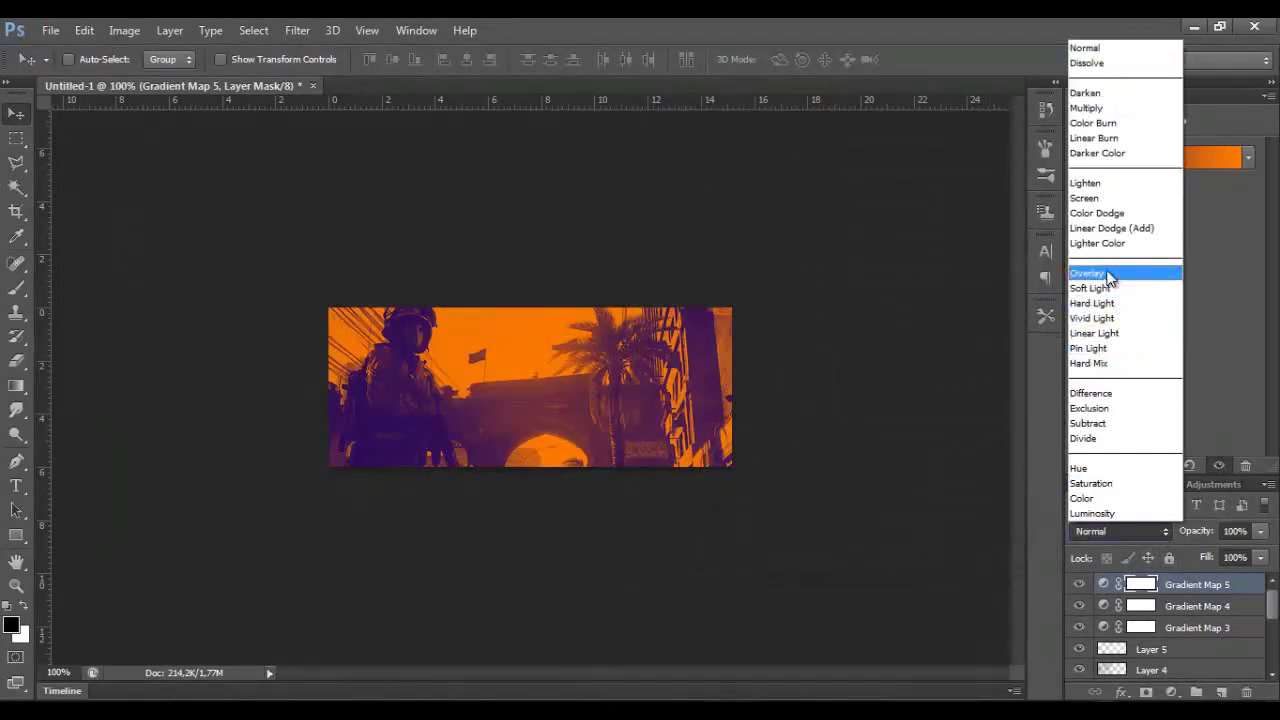
left_click(1108, 274)
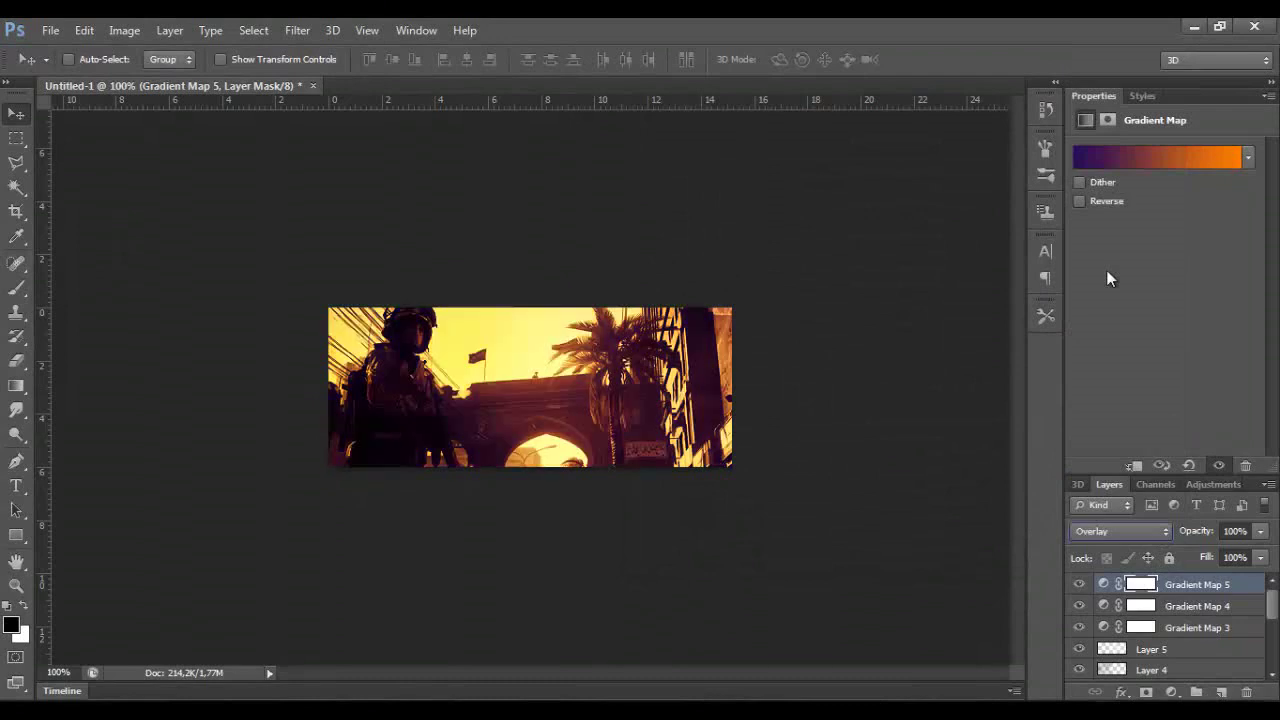
left_click(1262, 531)
left_click(1186, 550)
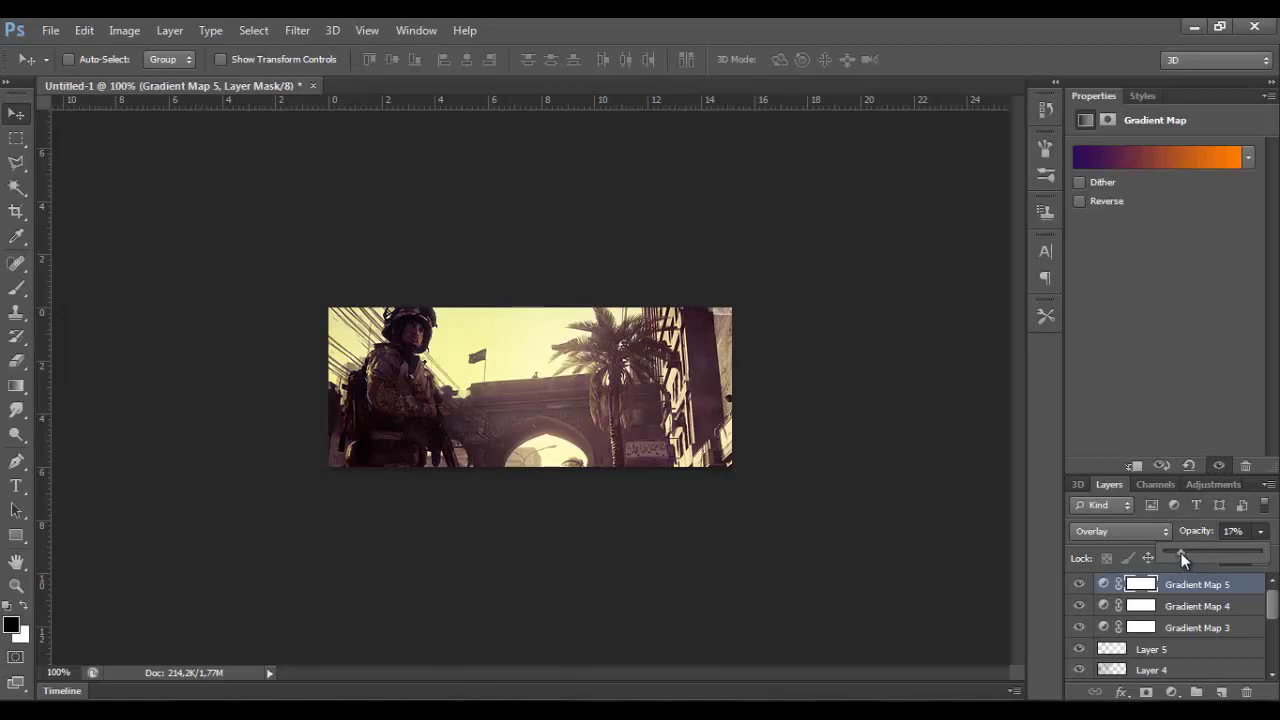
left_click(1180, 552)
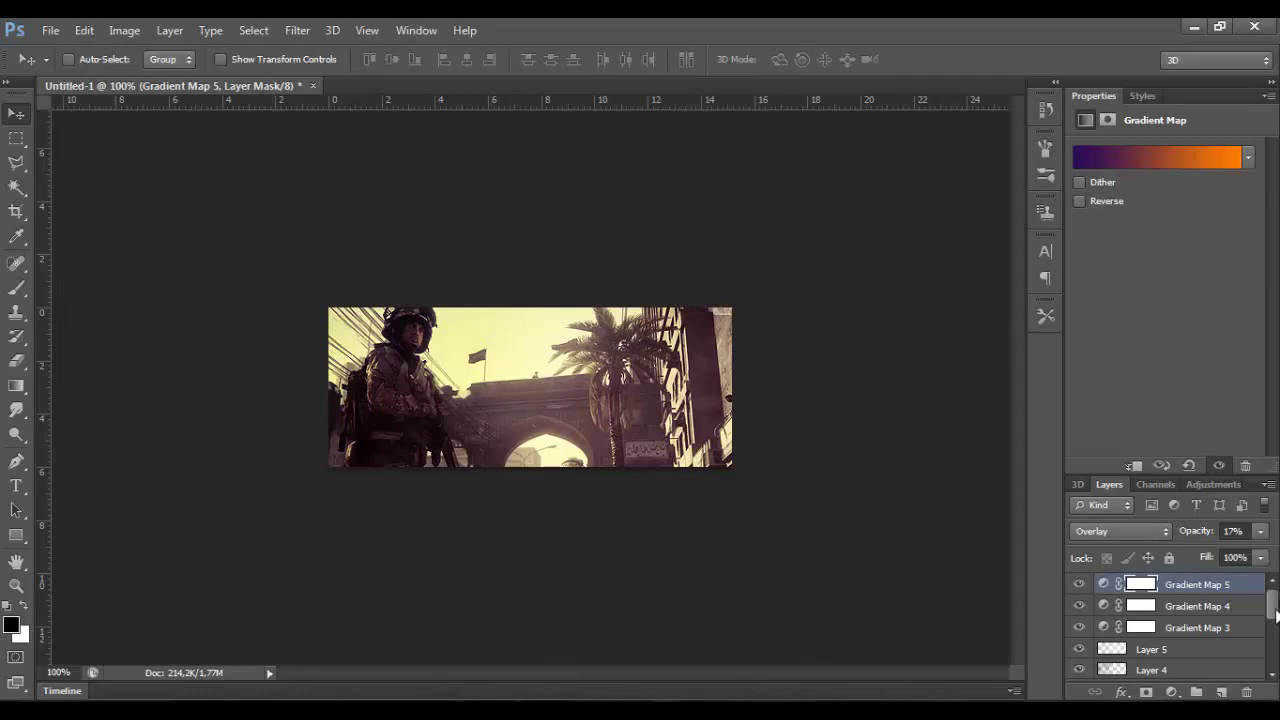
left_click(1210, 584)
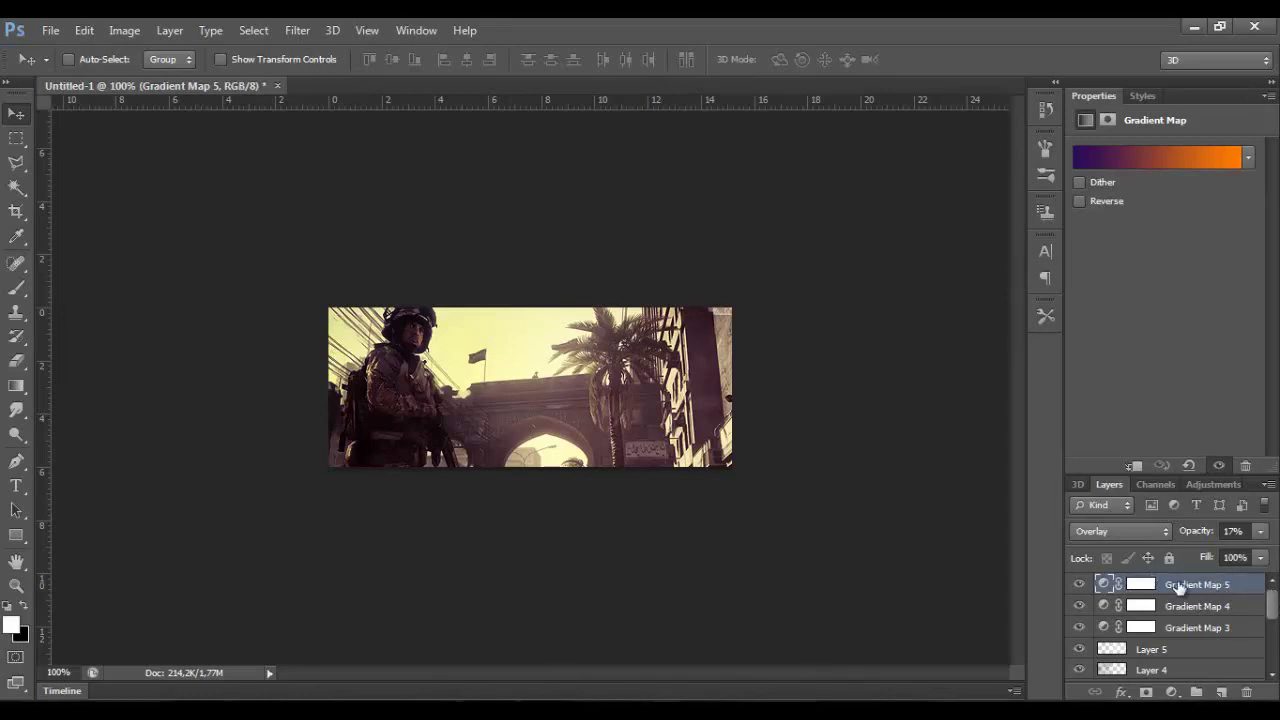
Step: Create Layer 6 holding a merged copy of all visible layers
key("ctrl+shift+n")
key("Return")
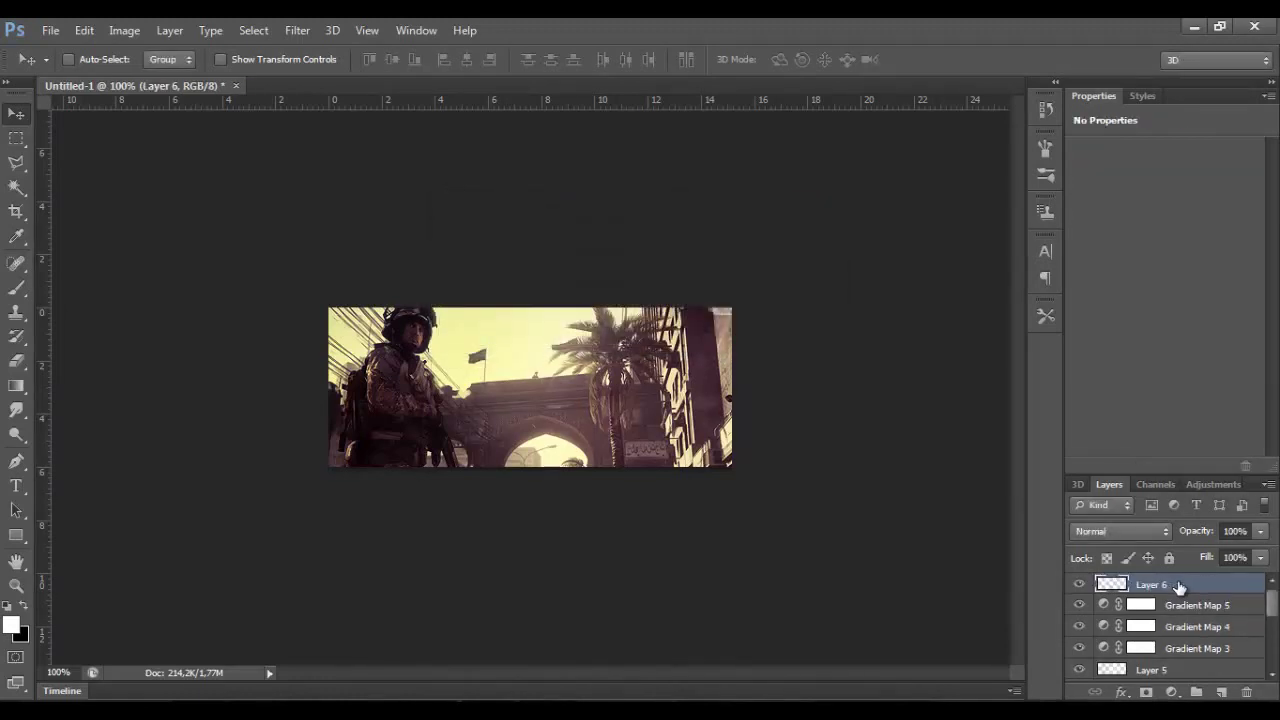
key("ctrl+shift+alt+e")
Step: Apply Filter > Sharpen to Layer 6, then erase some sharpening over the soldier's lower body
left_click(211, 29)
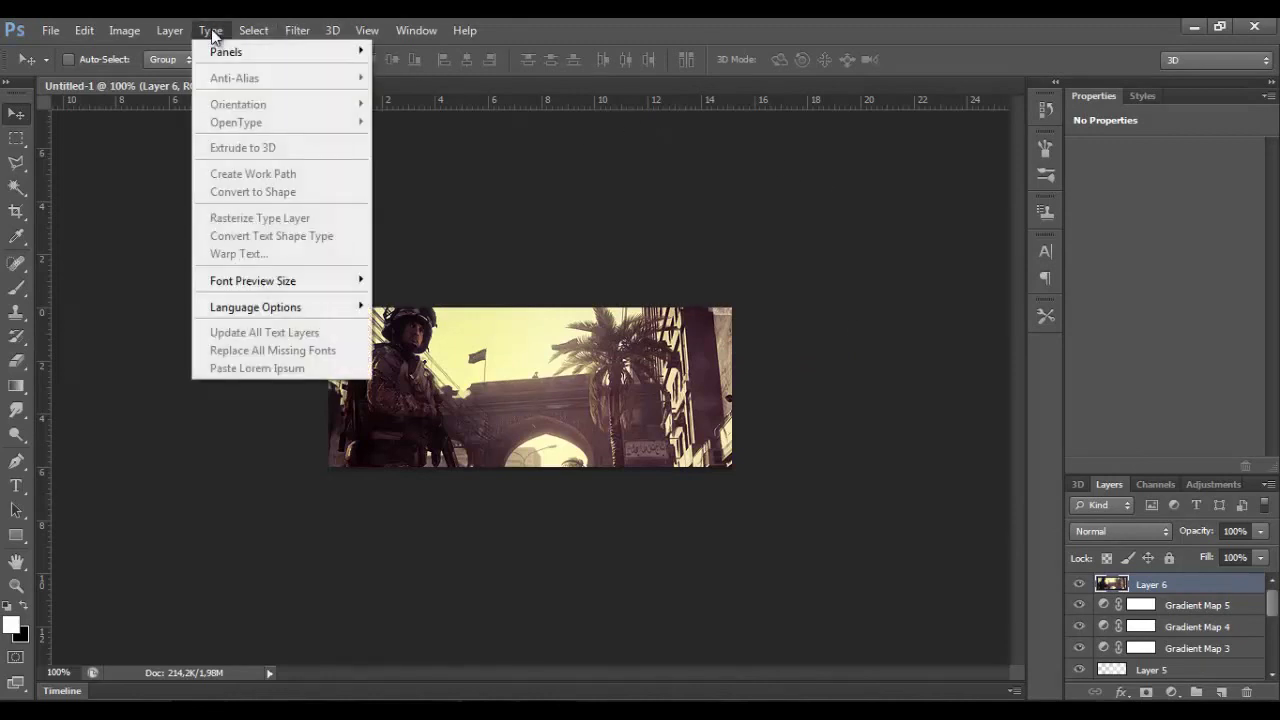
left_click(301, 31)
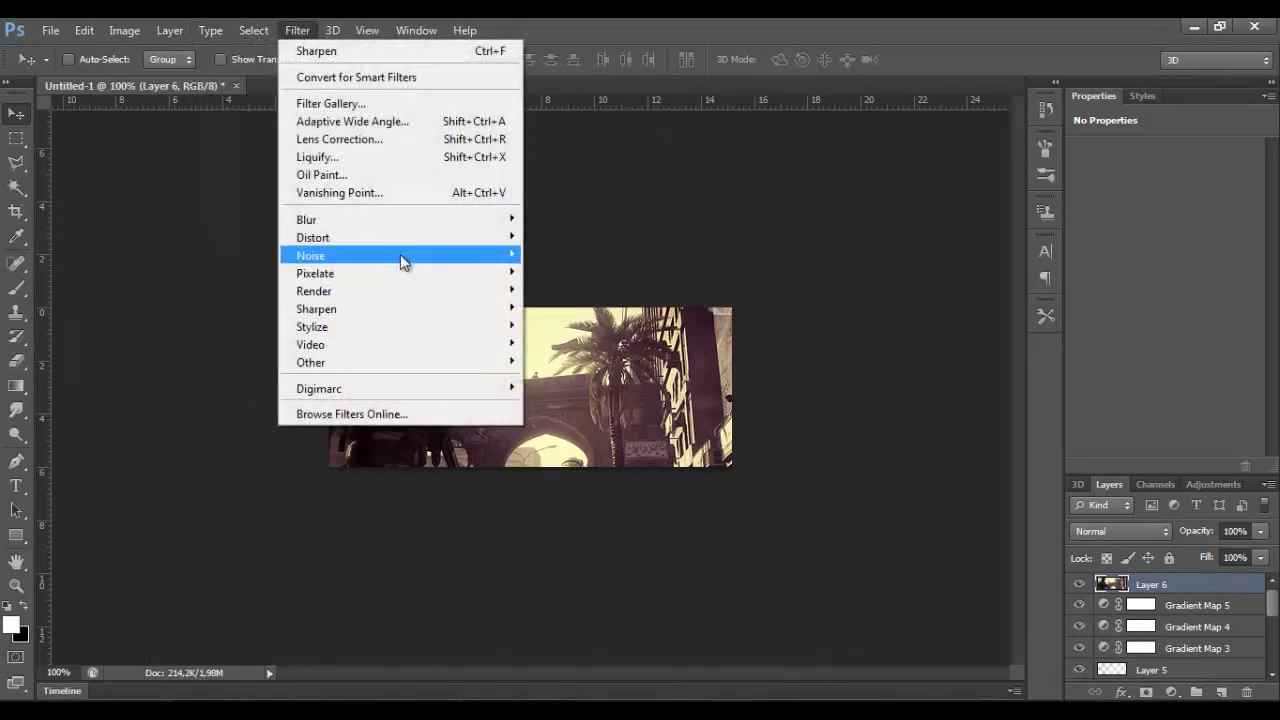
mouse_move(400, 309)
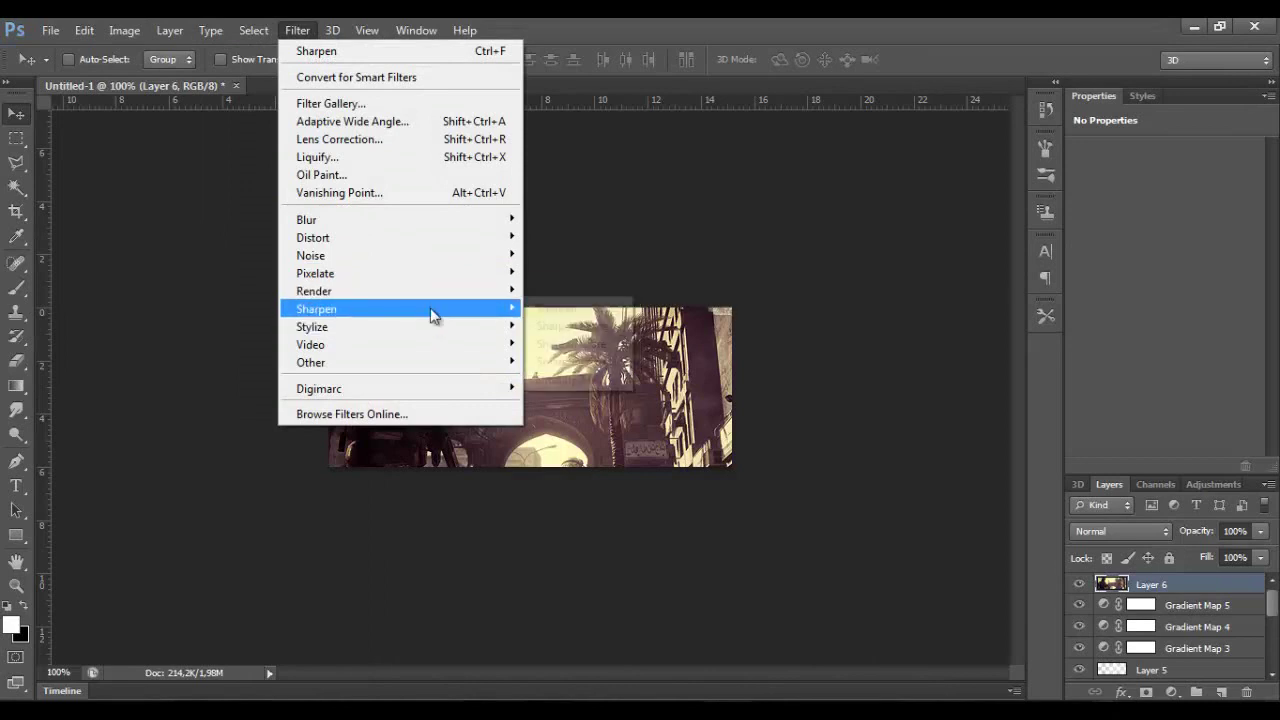
left_click(533, 310)
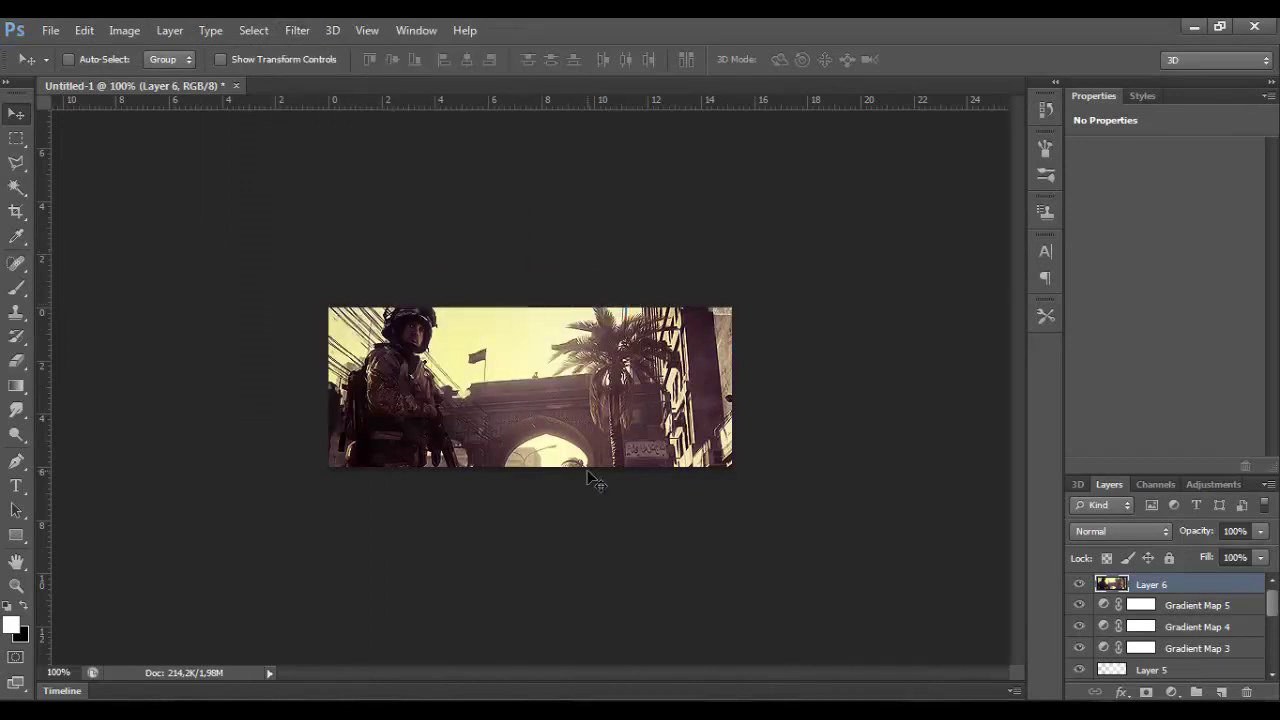
key("e")
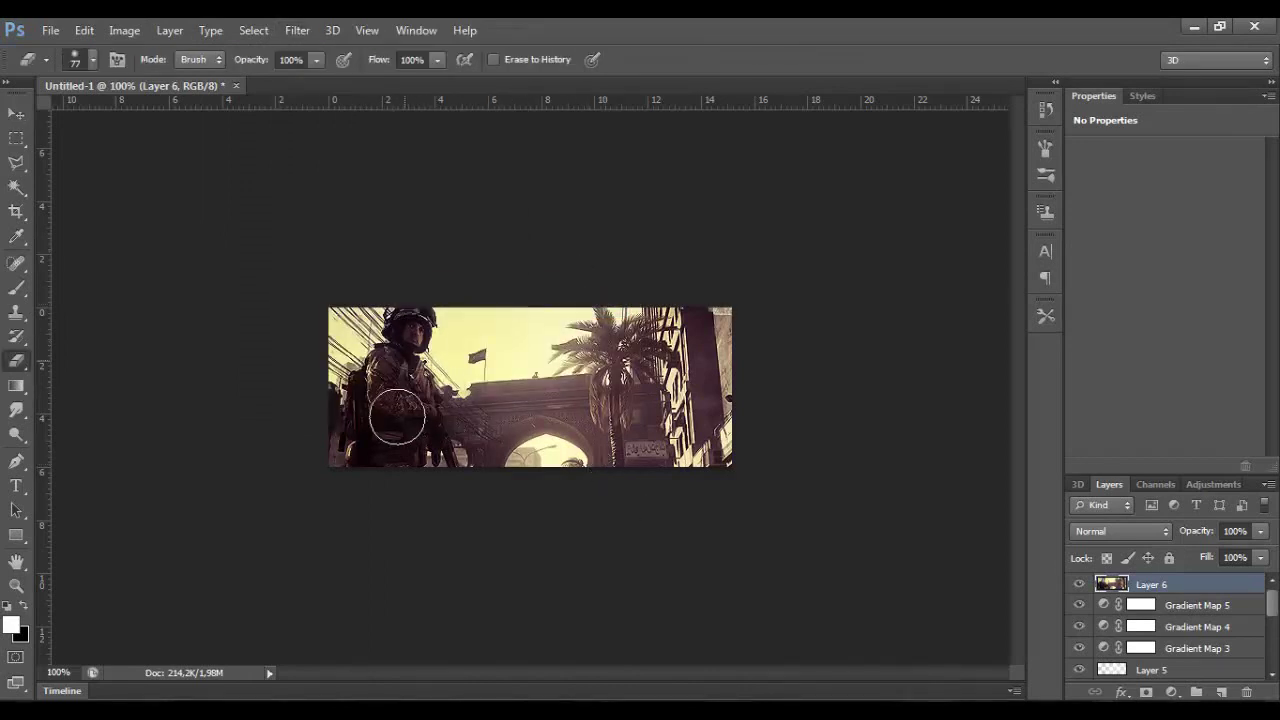
left_click_drag(380, 445, 394, 451)
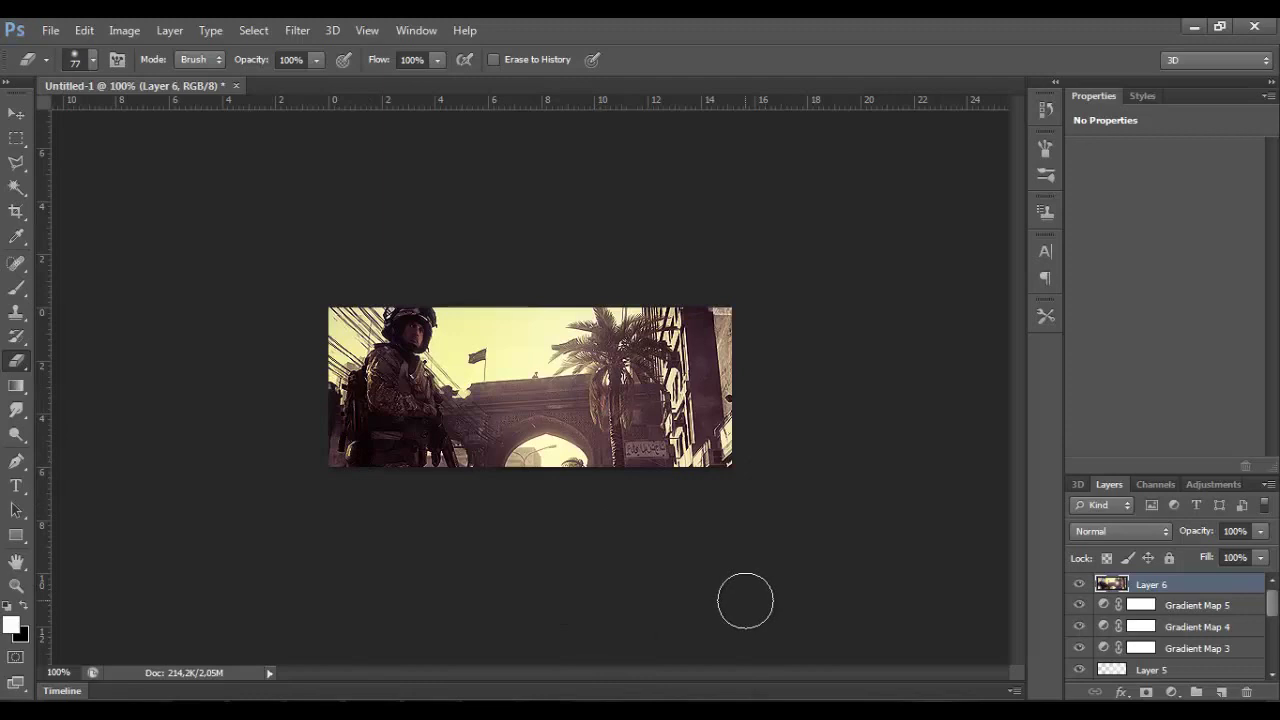
Step: On a new Layer 7, brush black along the banner's left, right and bottom edges
key("ctrl+shift+n")
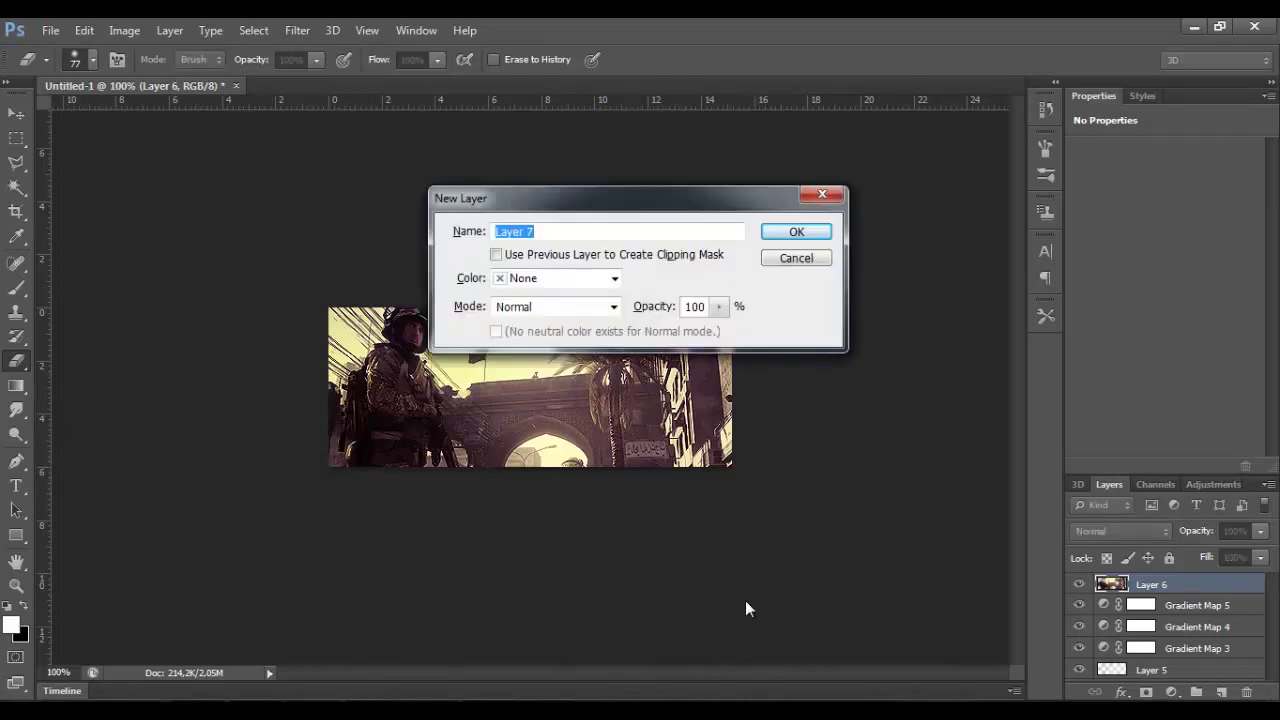
key("Return")
key("b")
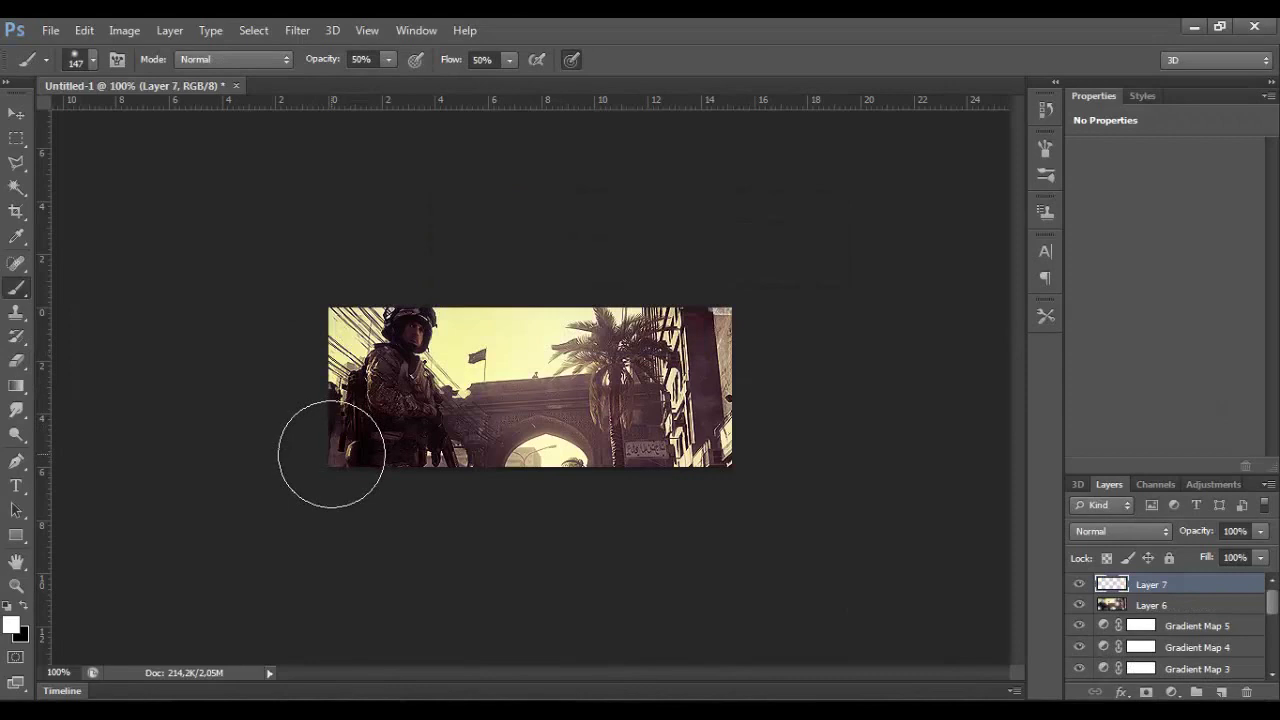
key("x")
mouse_move(329, 450)
left_mouse_down()
mouse_move(317, 334)
mouse_move(341, 306)
left_mouse_up()
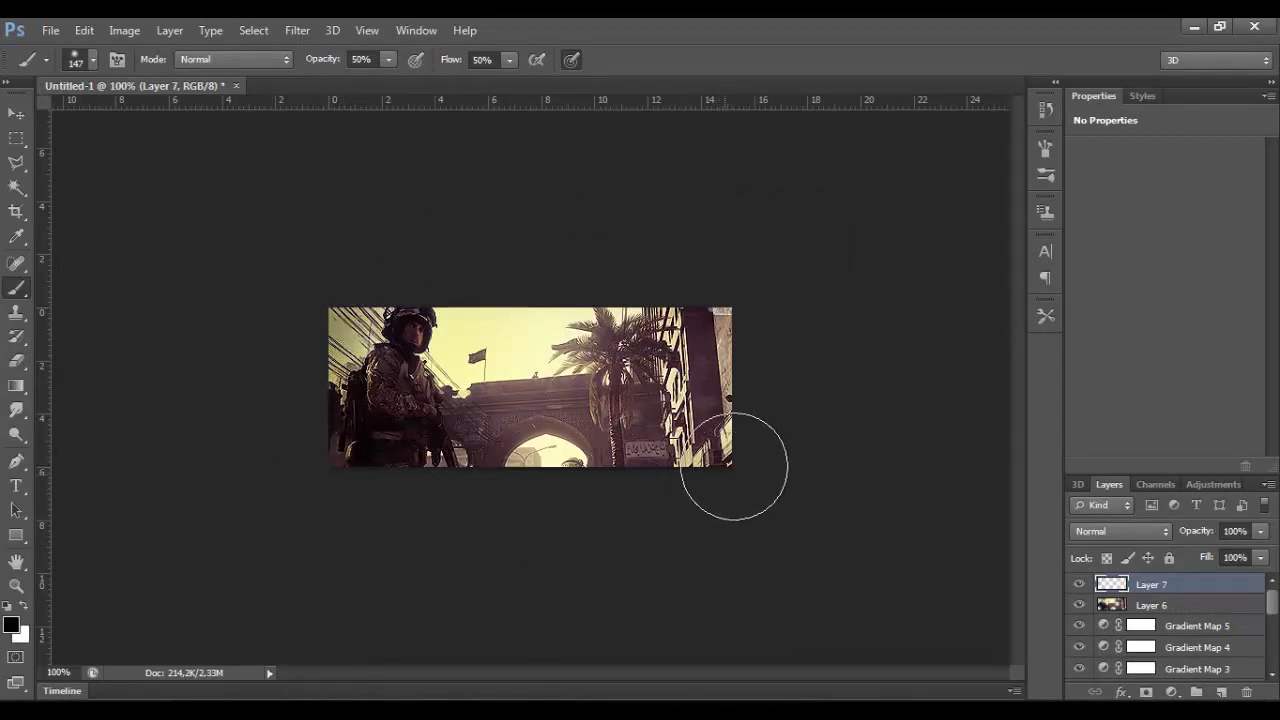
mouse_move(734, 466)
left_mouse_down()
mouse_move(766, 409)
mouse_move(737, 334)
mouse_move(666, 280)
mouse_move(451, 271)
left_mouse_up()
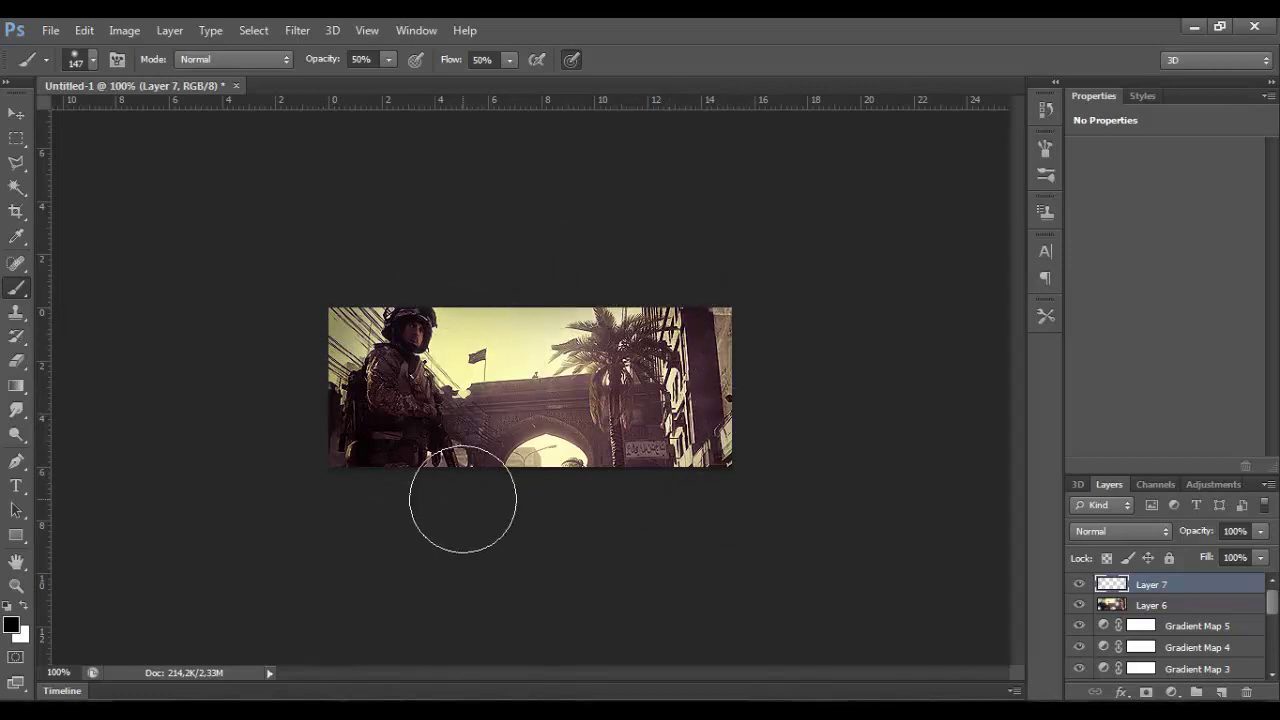
mouse_move(463, 499)
left_mouse_down()
mouse_move(551, 500)
mouse_move(514, 486)
mouse_move(660, 491)
mouse_move(371, 477)
mouse_move(371, 443)
mouse_move(306, 312)
left_mouse_up()
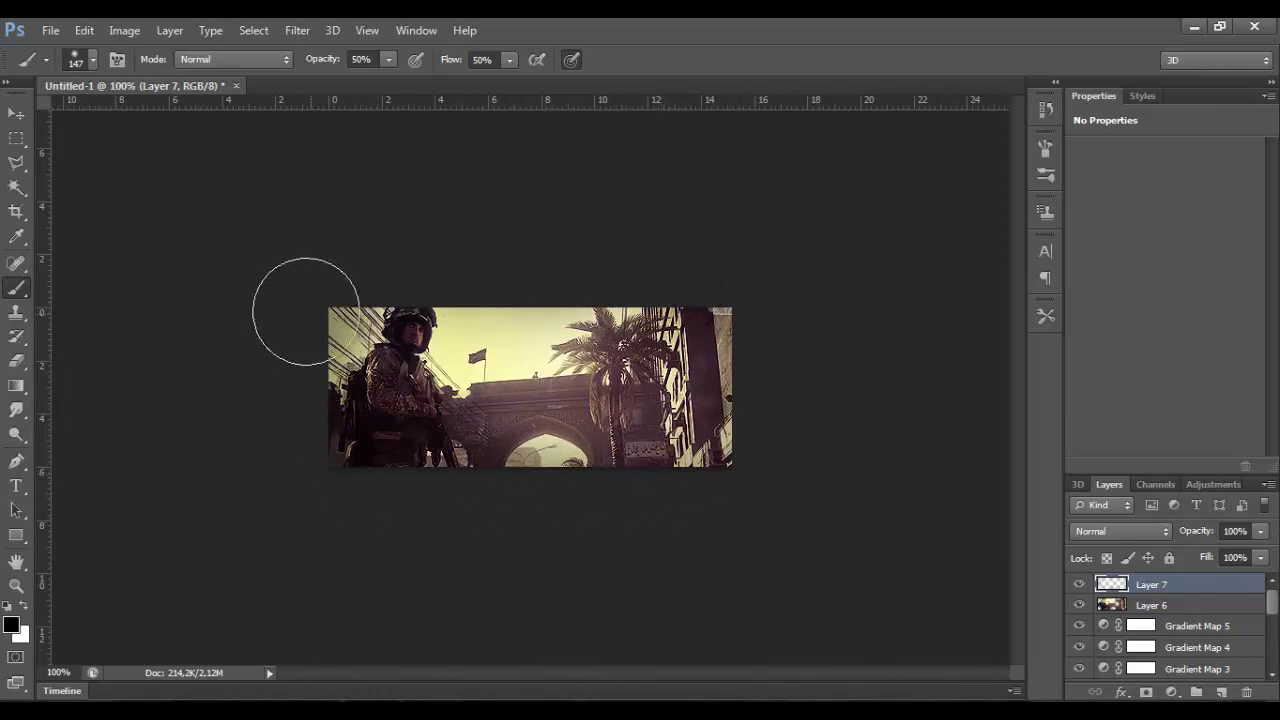
Step: Blend Layer 7 in Soft Light and add a new empty Layer 8
left_click(27, 116)
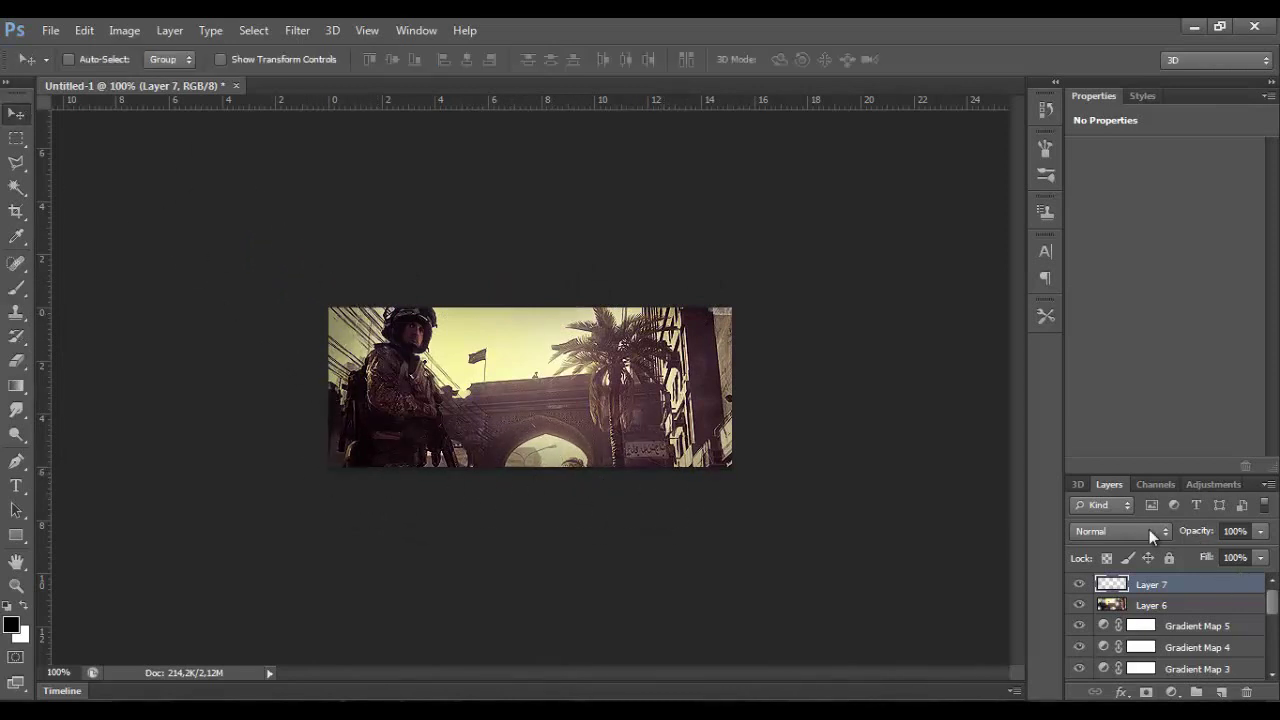
left_click(1150, 528)
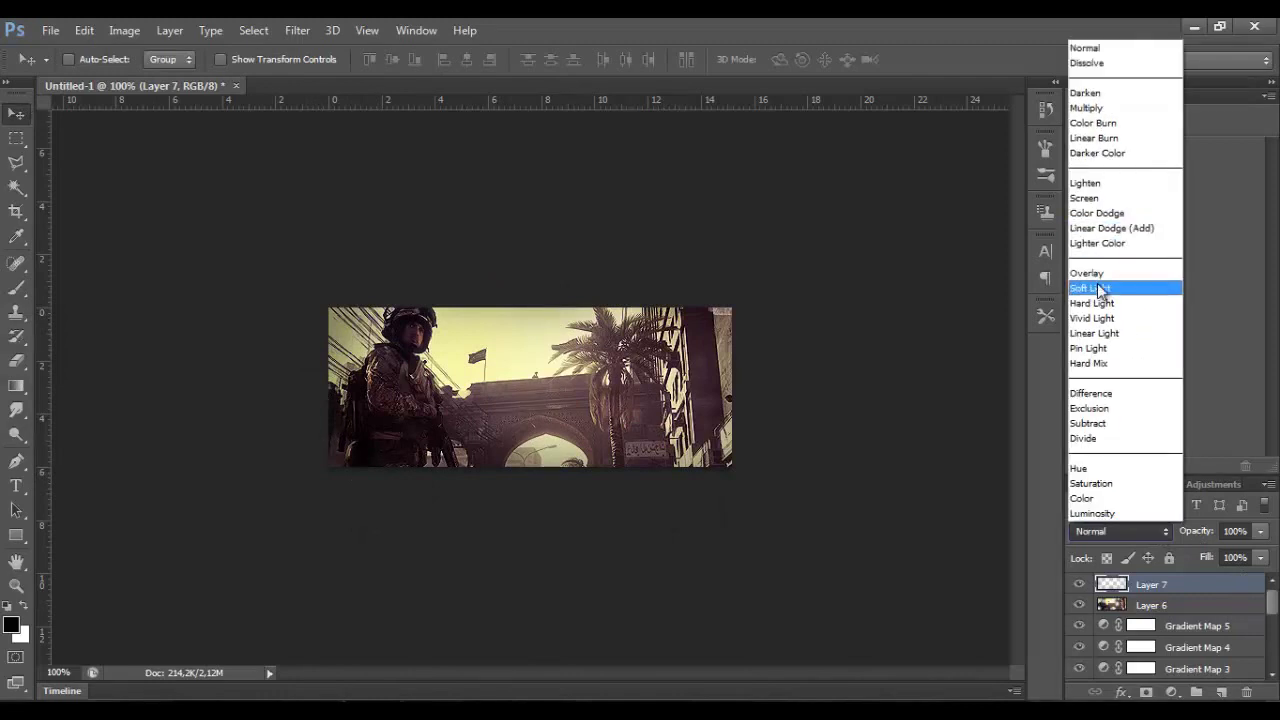
left_click(1099, 289)
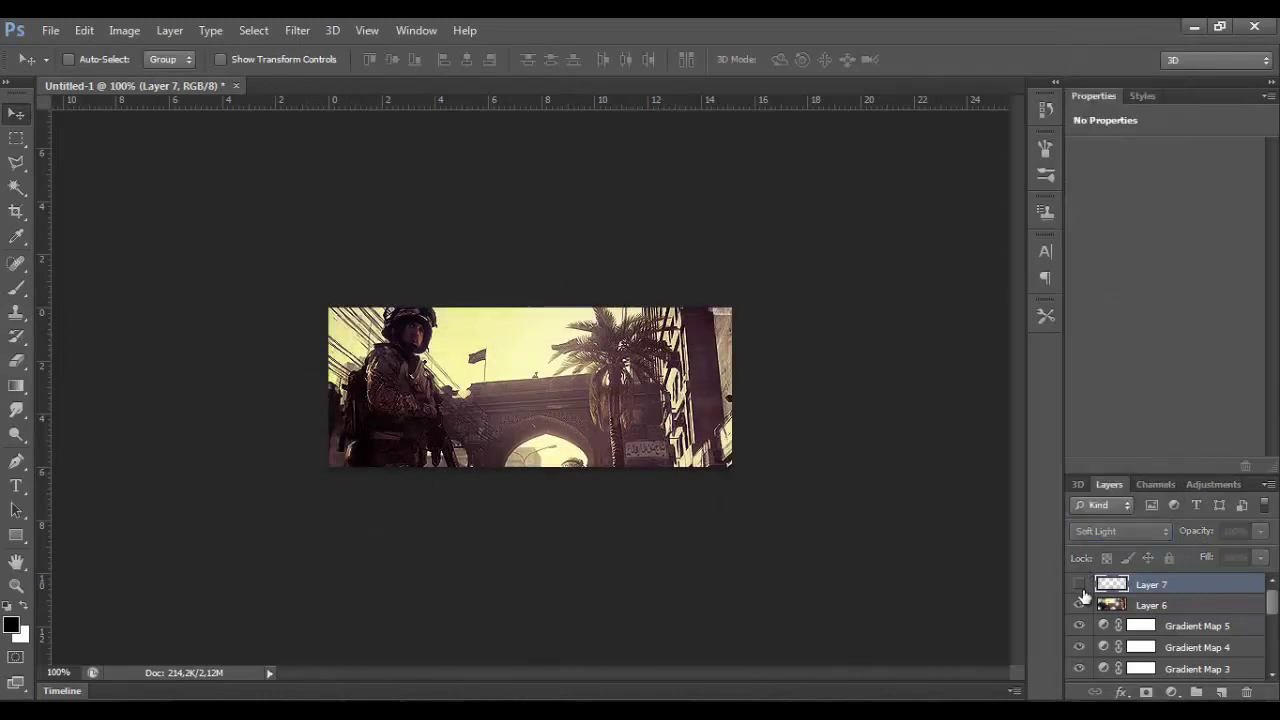
key("ctrl+shift+n")
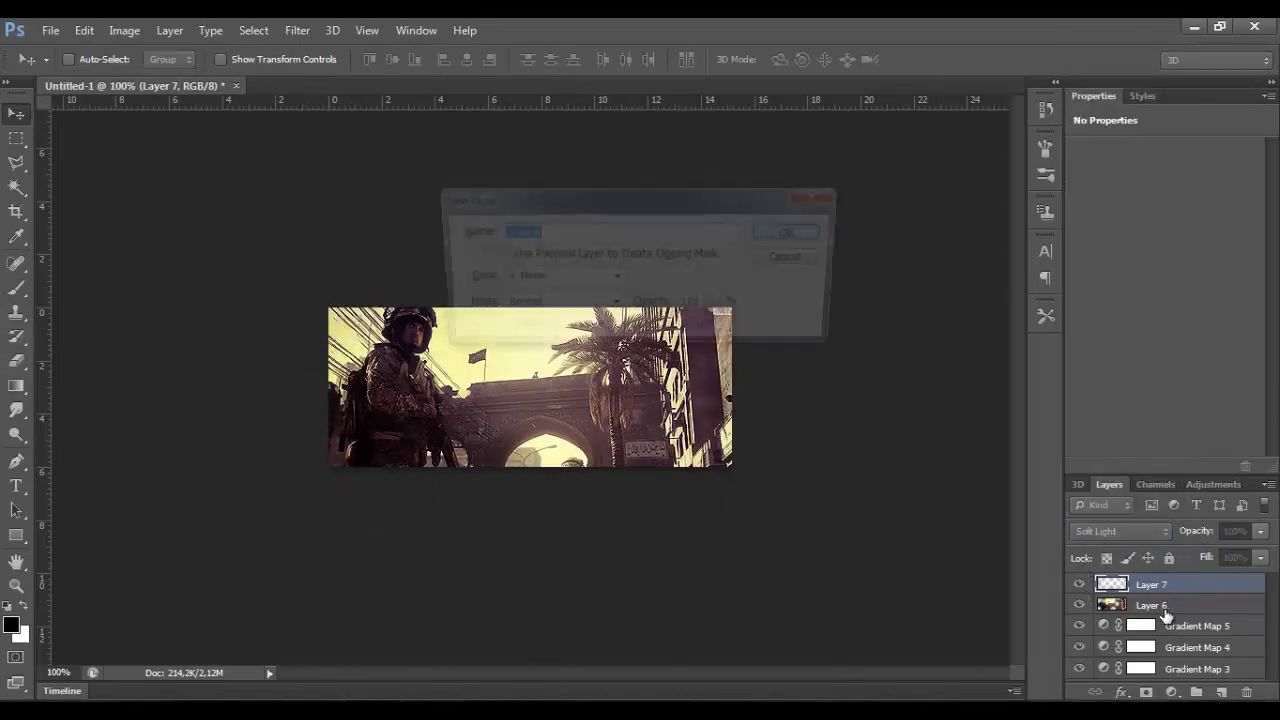
key("Return")
Step: Stroke a thin black border around the whole banner on Layer 8, then add empty Layer 9
key("m")
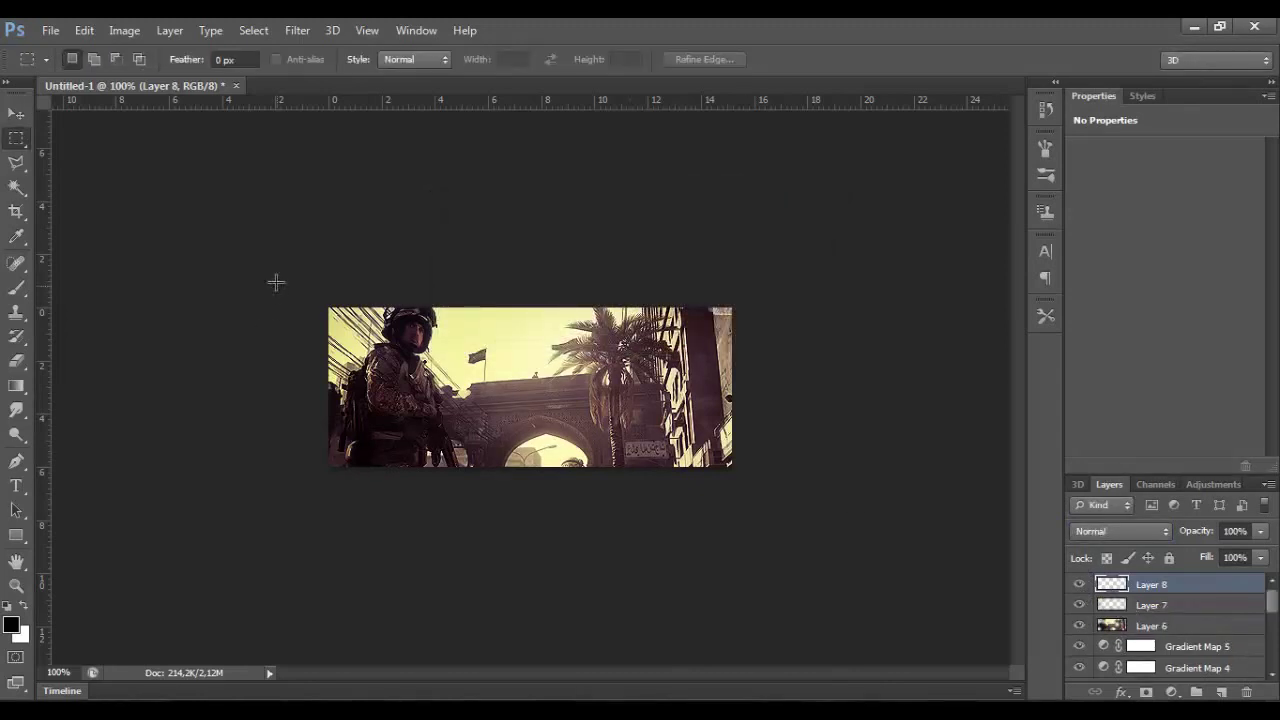
left_click_drag(276, 283, 675, 480)
right_click(676, 300)
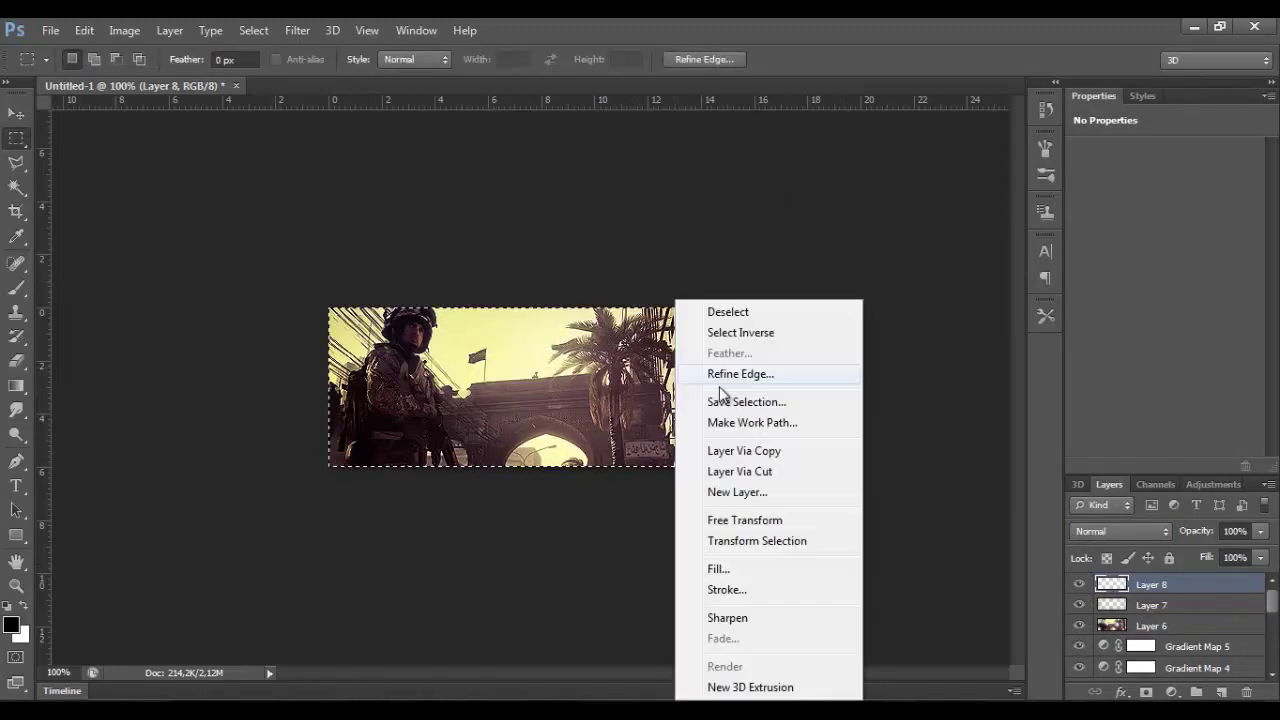
left_click(730, 588)
left_click(752, 195)
key("m")
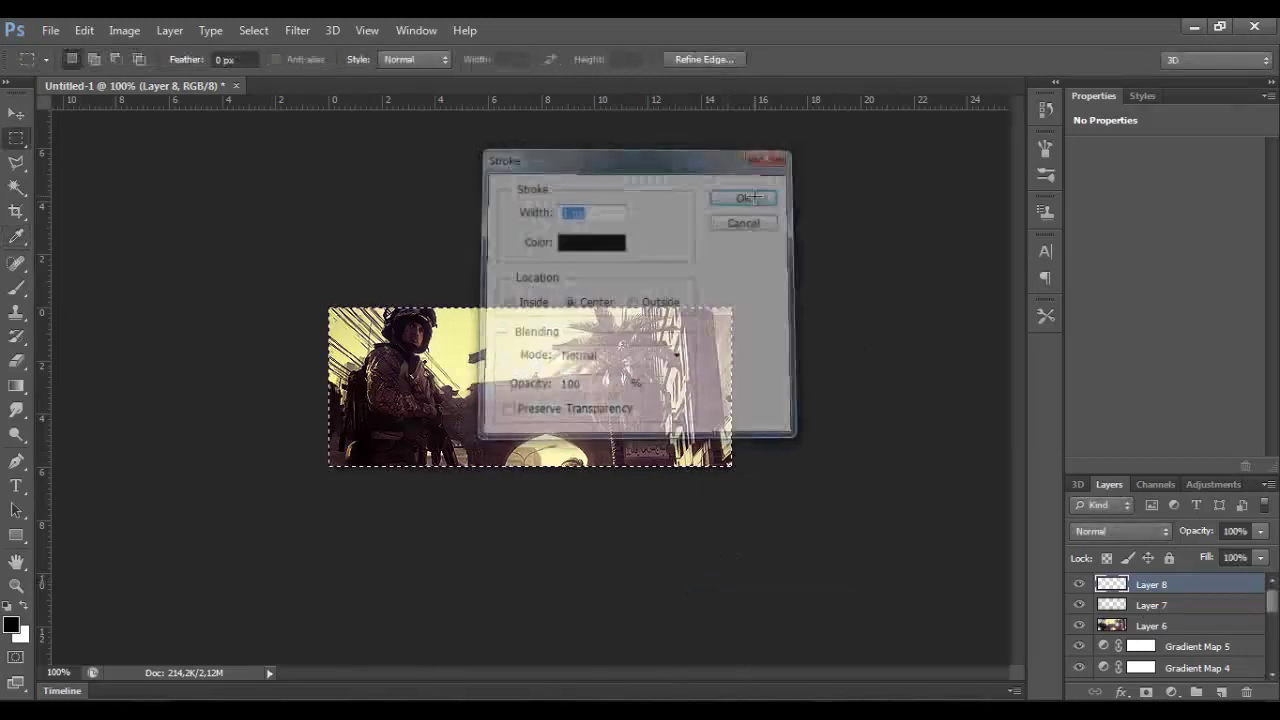
key("ctrl+d")
key("v")
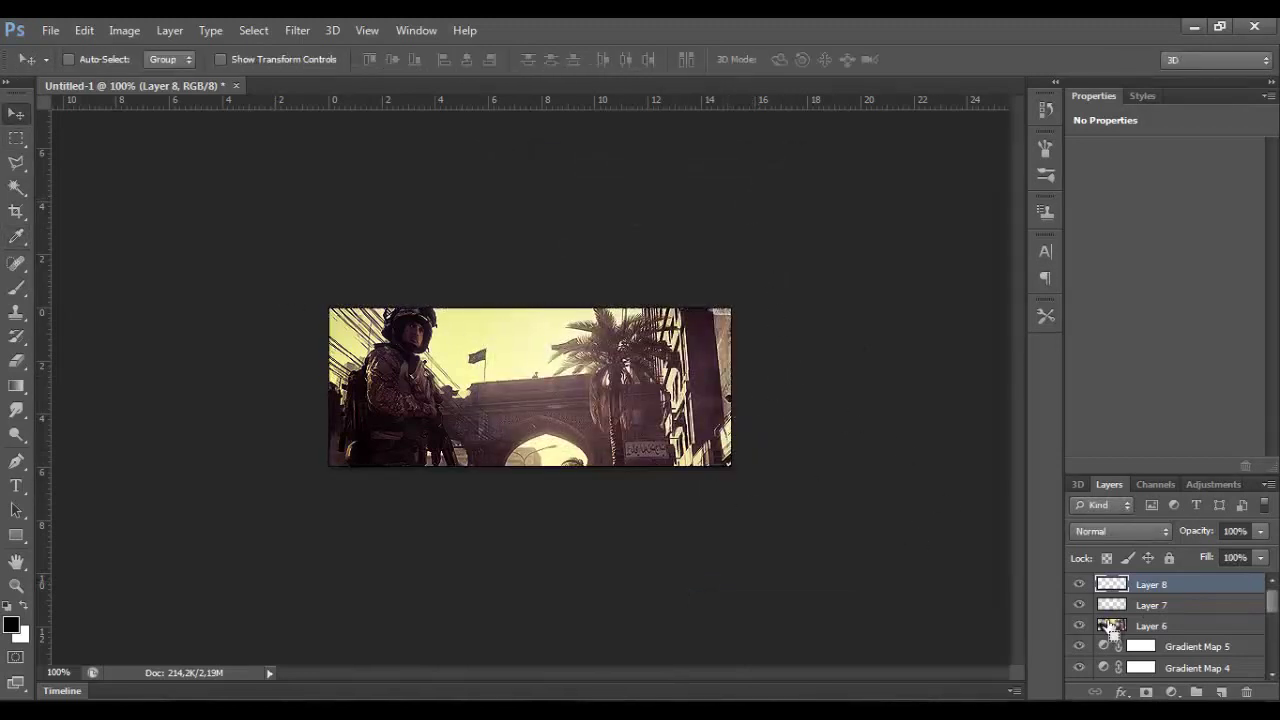
key("ctrl+shift+n")
key("Return")
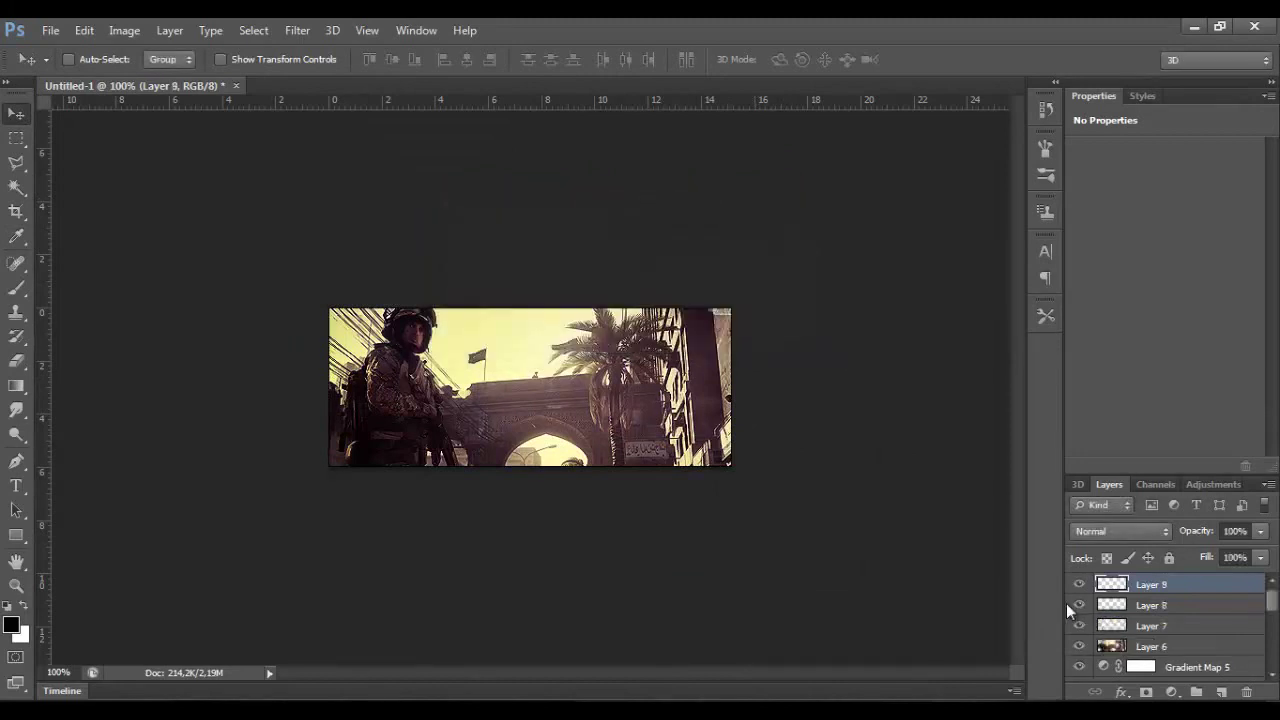
Step: Type 'Rodrigues' on the banner and set it in a script font
key("t")
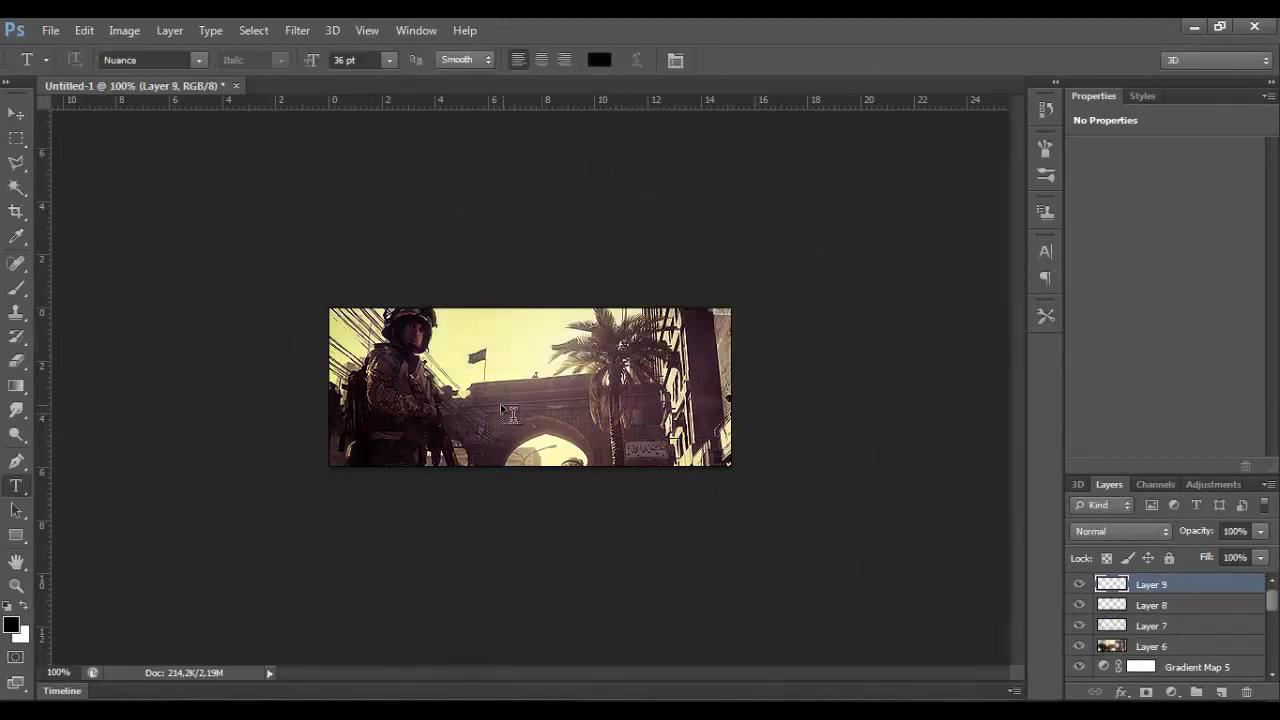
left_click(500, 403)
type("Rodrigues")
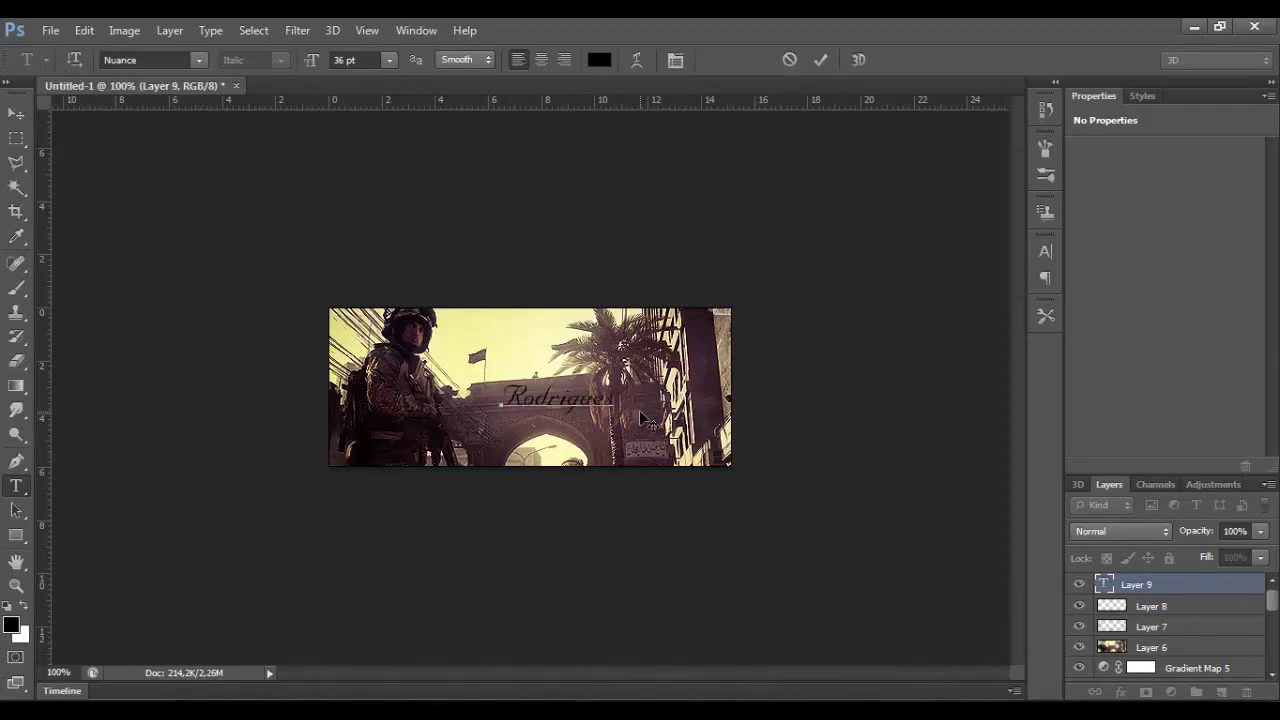
key("ctrl+a")
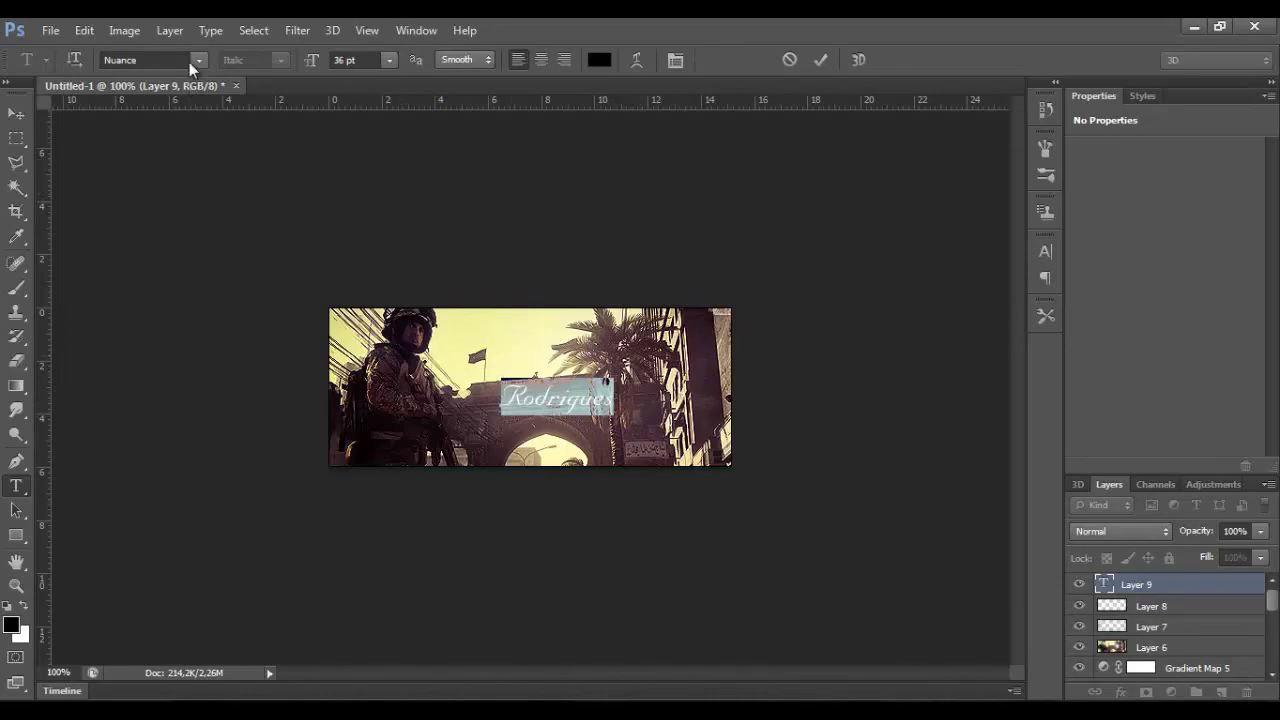
left_click(197, 60)
scroll(310, 210, "up", 3)
scroll(310, 210, "up", 3)
scroll(310, 210, "up", 4)
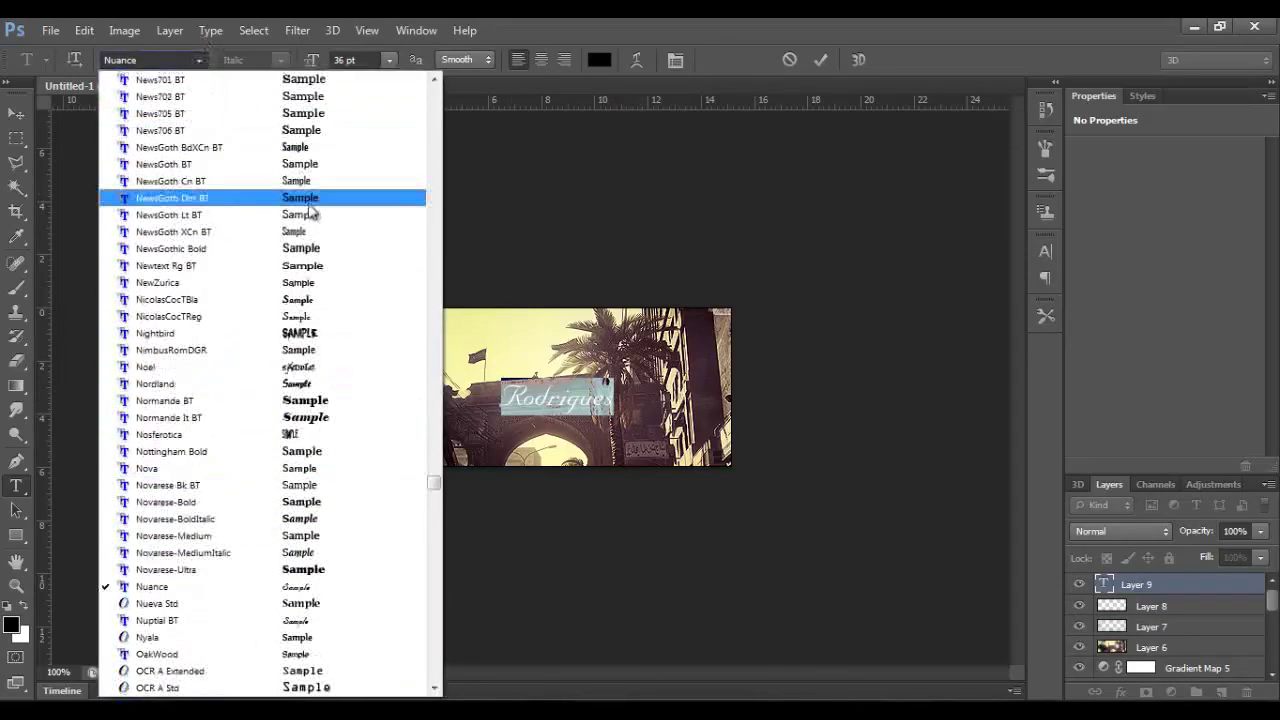
scroll(310, 330, "up", 5)
scroll(315, 200, "up", 6)
scroll(322, 110, "up", 6)
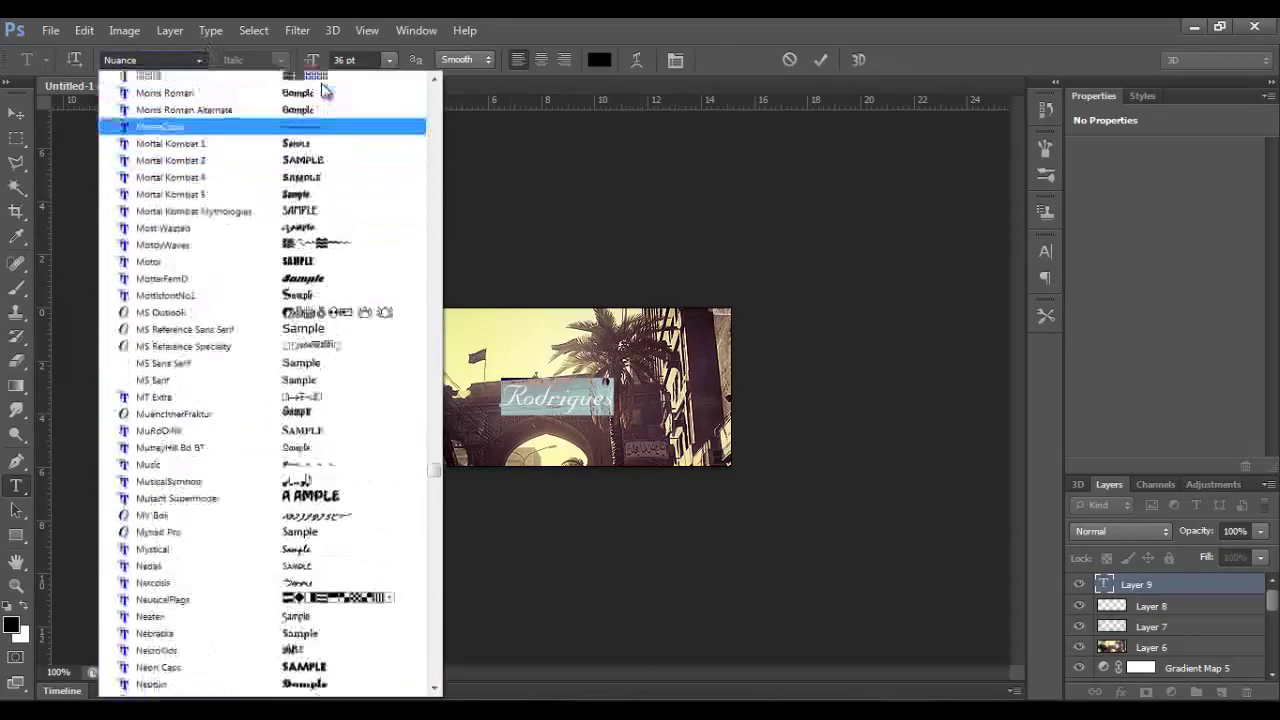
scroll(318, 88, "up", 6)
scroll(322, 91, "up", 5)
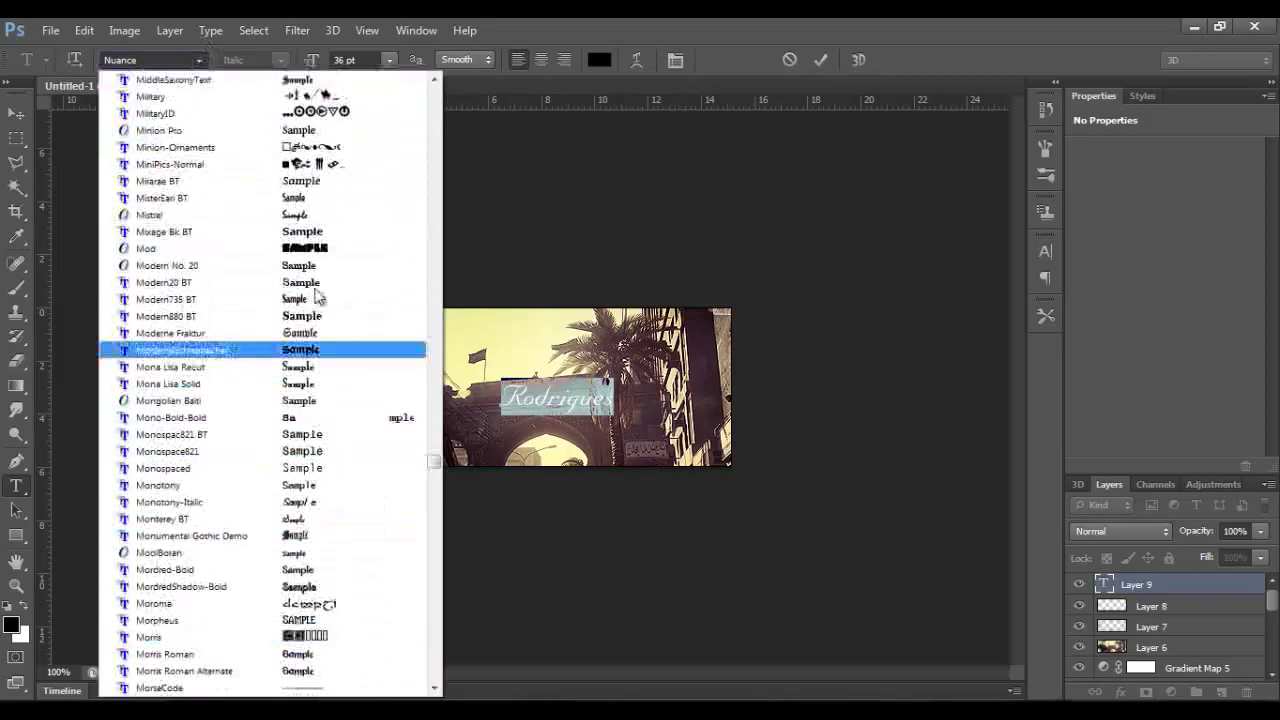
scroll(315, 260, "up", 5)
scroll(314, 220, "up", 5)
scroll(313, 185, "up", 5)
scroll(312, 155, "up", 5)
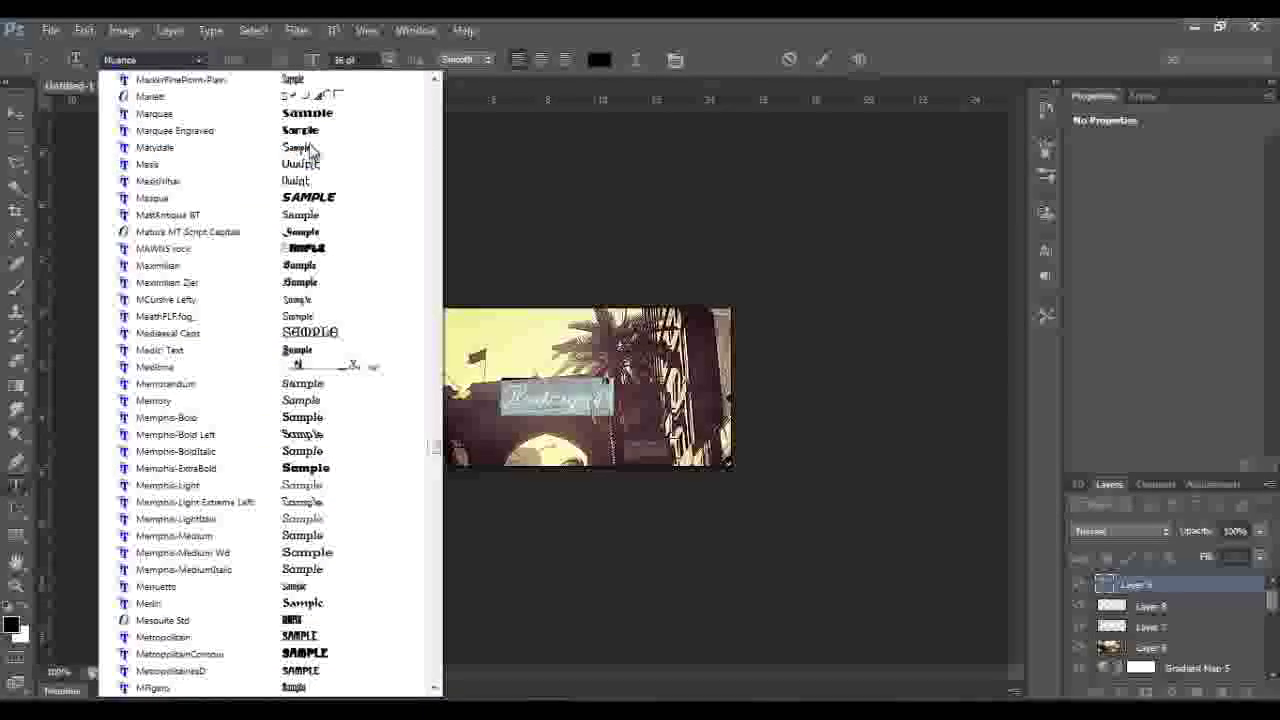
scroll(340, 185, "up", 4)
scroll(371, 220, "up", 5)
left_click(180, 91)
Step: Commit the Rodrigues text and move it to the banner's lower right
left_click(15, 112)
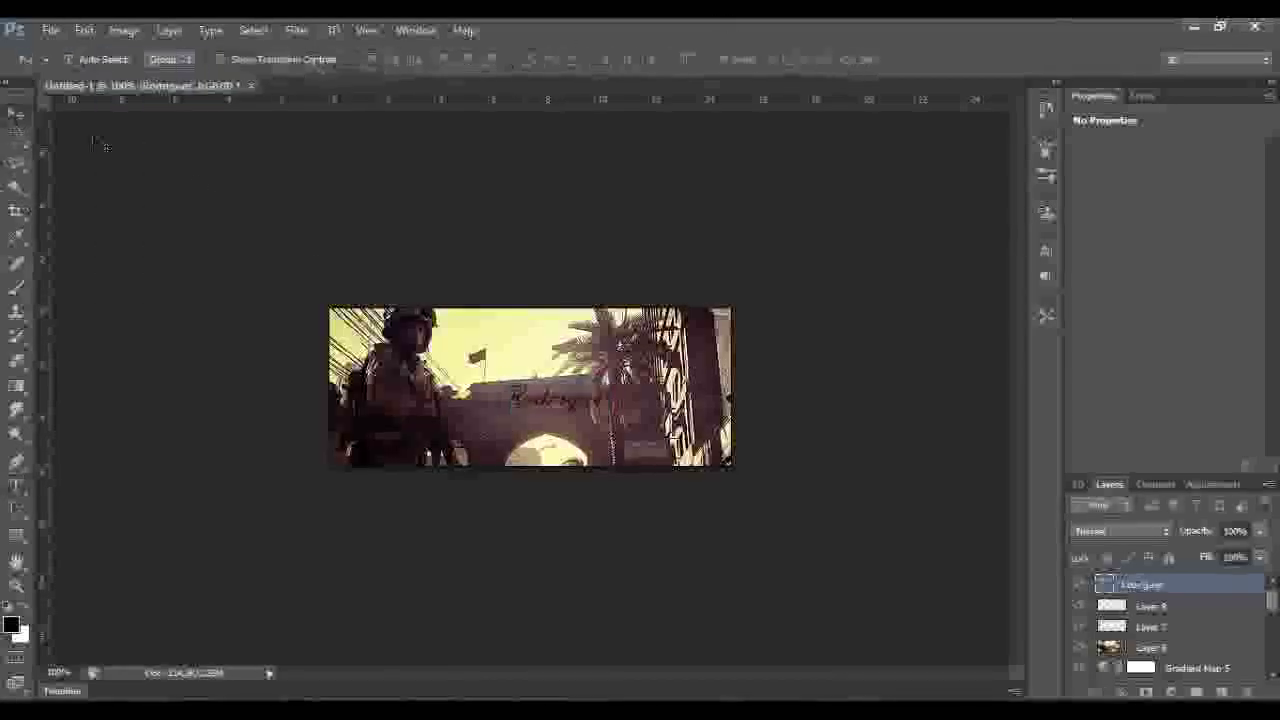
mouse_move(533, 353)
left_mouse_down()
mouse_move(538, 378)
mouse_move(527, 369)
left_mouse_up()
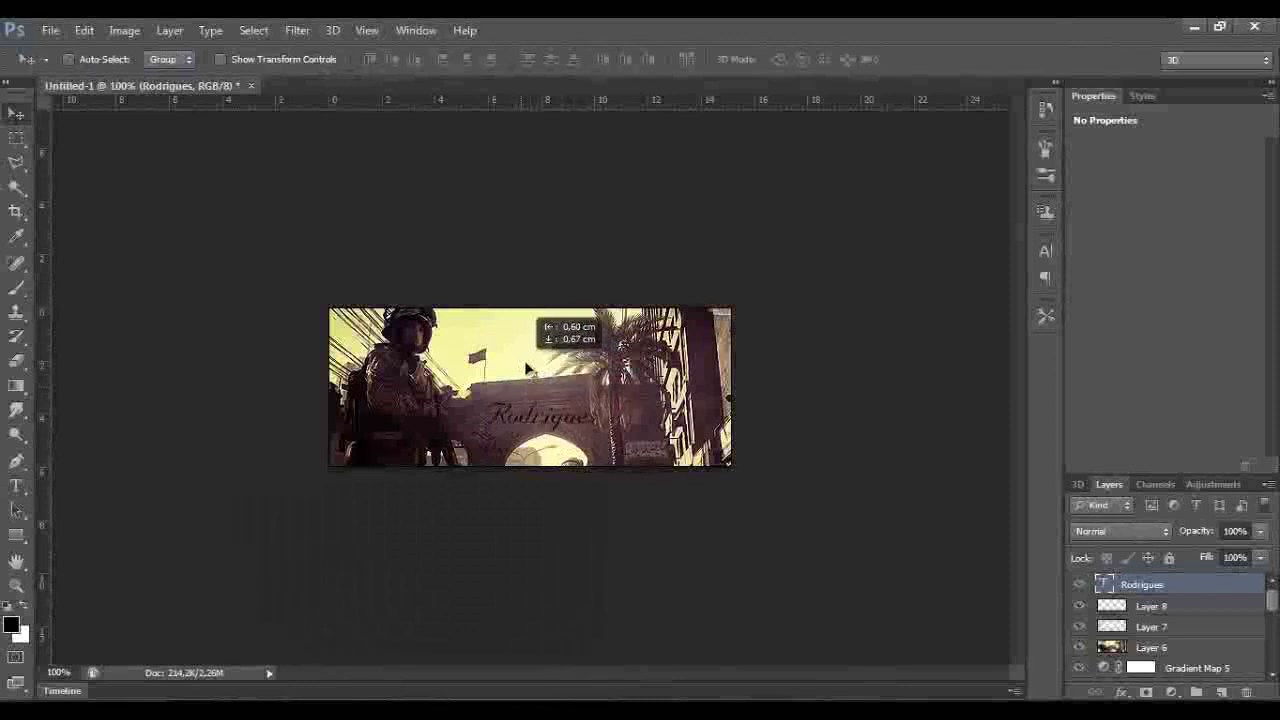
left_click_drag(527, 369, 610, 388)
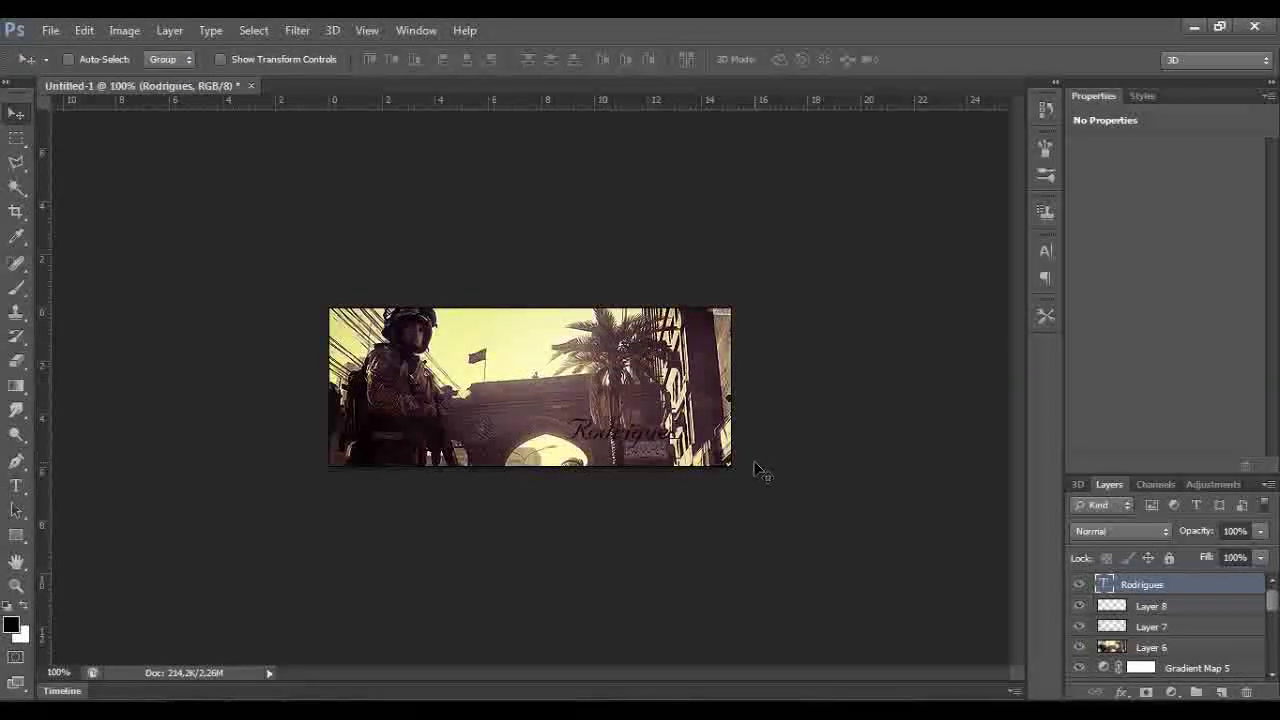